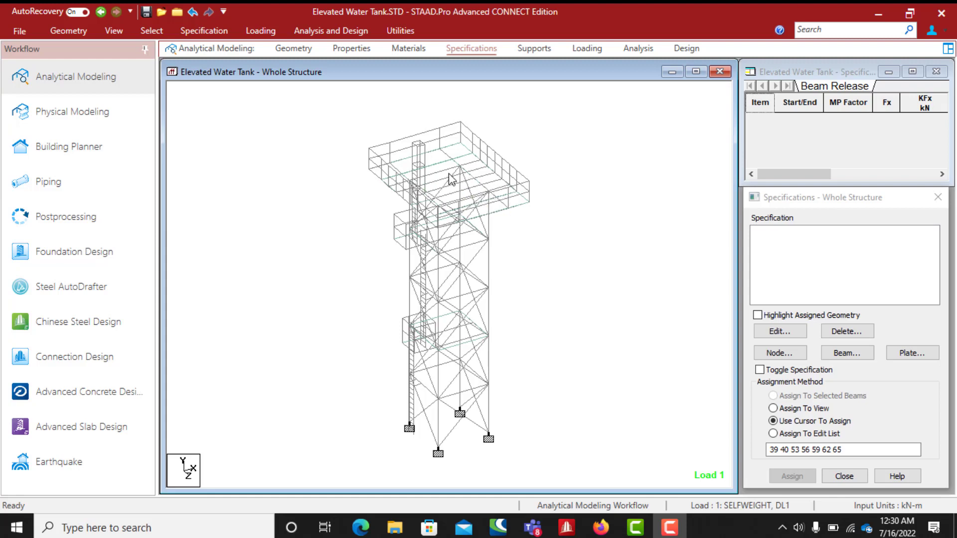
Step: Show the tower in front elevation and select all beams at the tank platform level
click(209, 31)
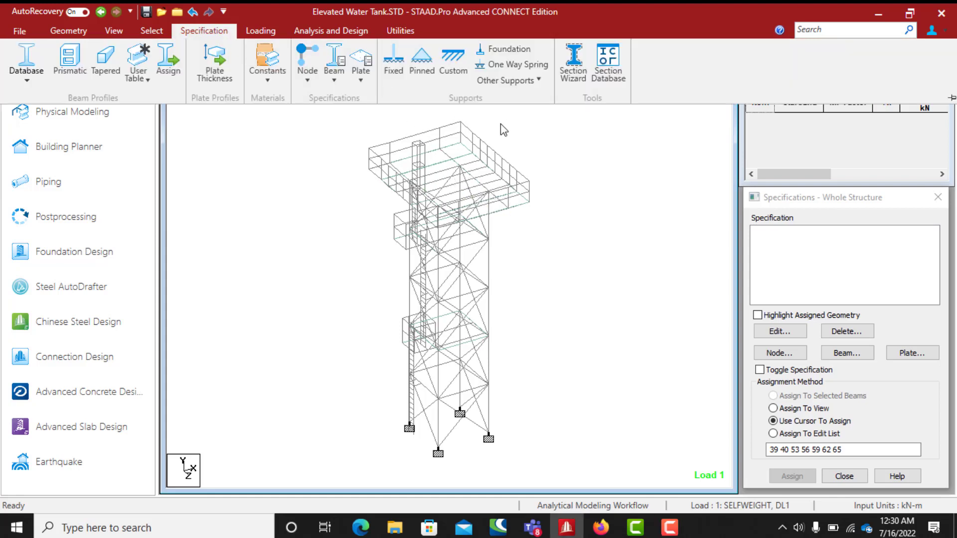
click(113, 31)
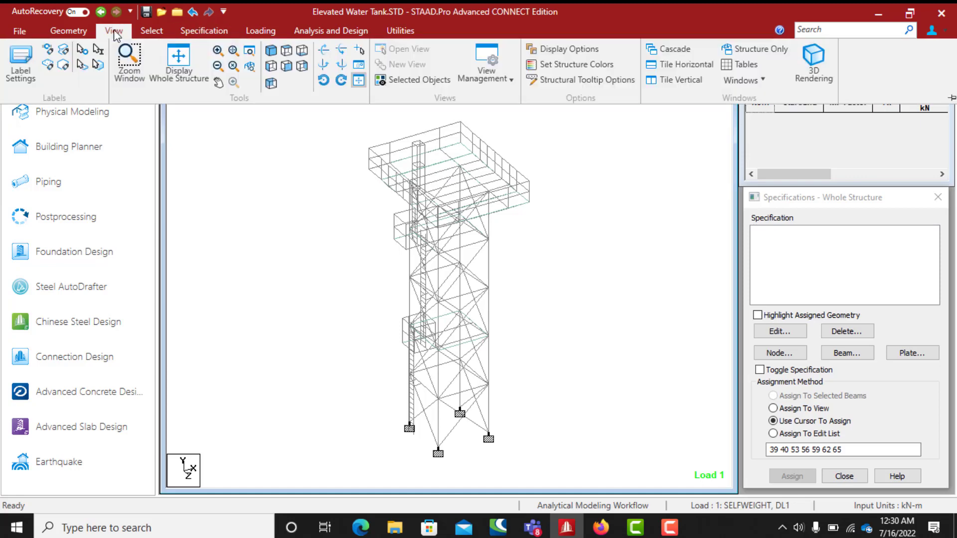
click(286, 65)
click(511, 185)
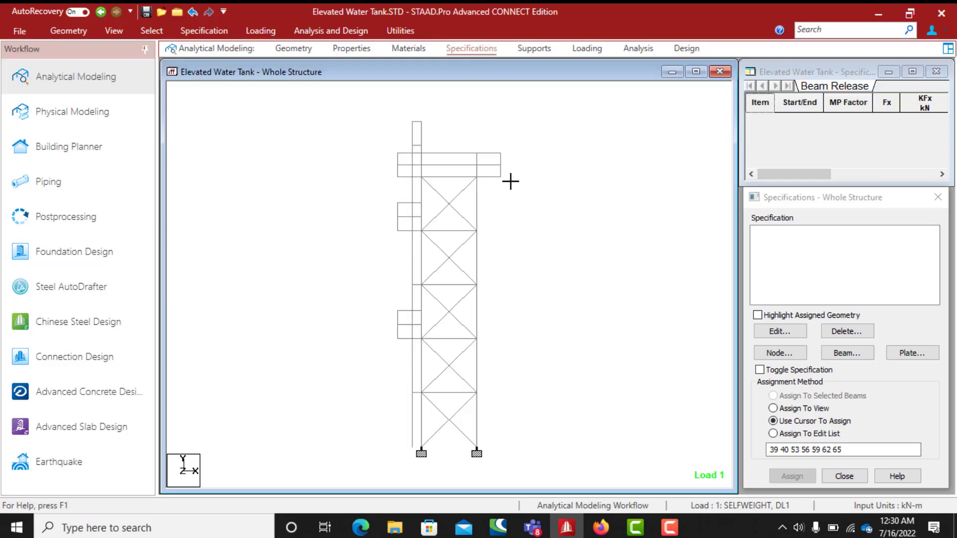
drag(482, 176, 384, 169)
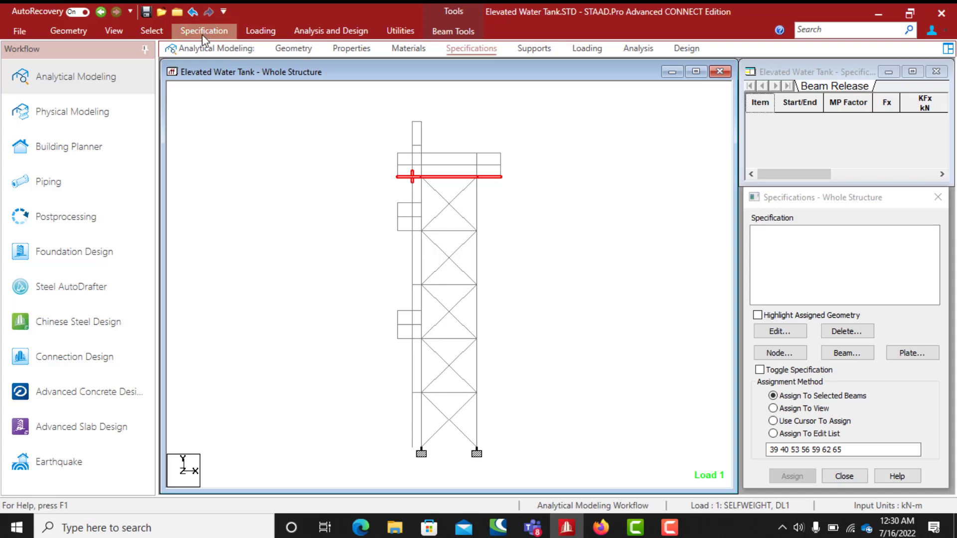
Step: Isolate the selected platform beams with Selected Objects, show them in isometric view, and clear the selection
click(81, 34)
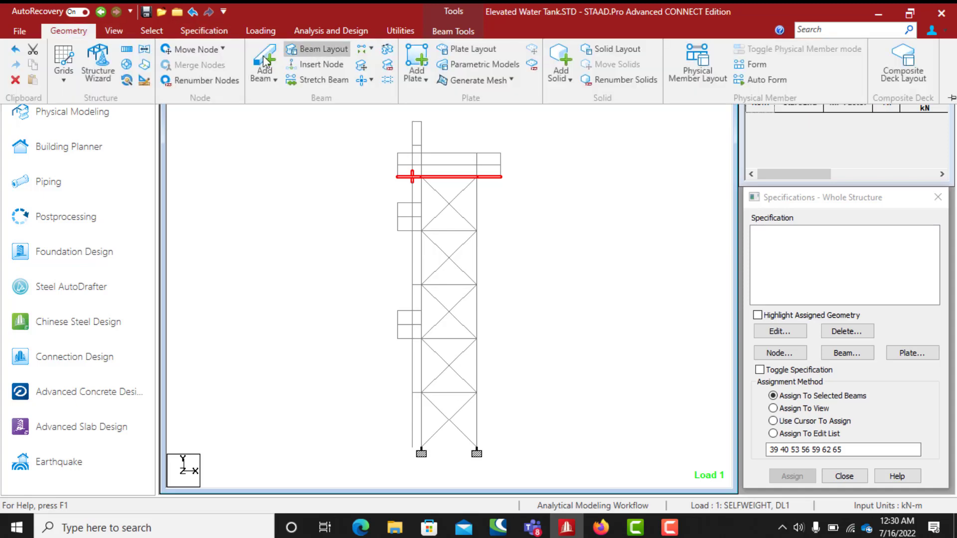
click(120, 32)
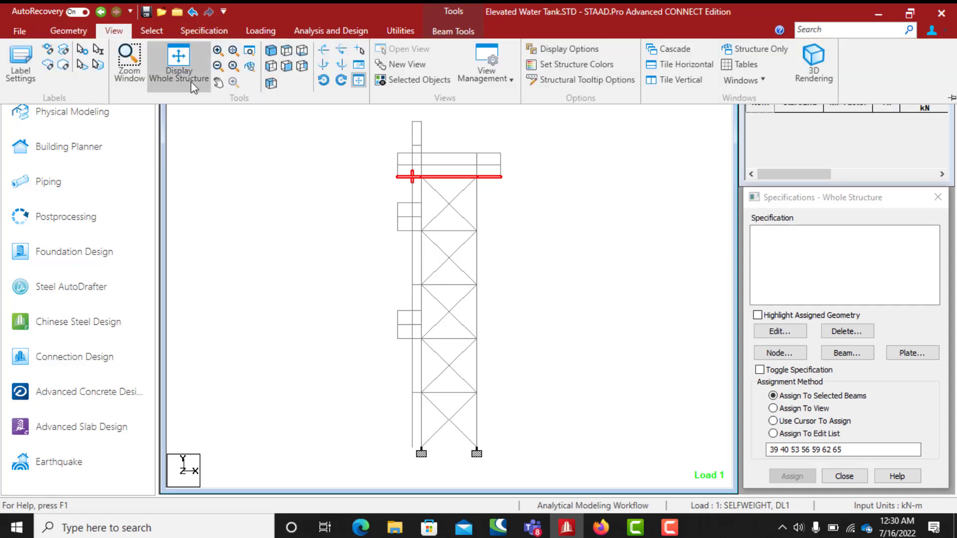
click(398, 79)
click(271, 51)
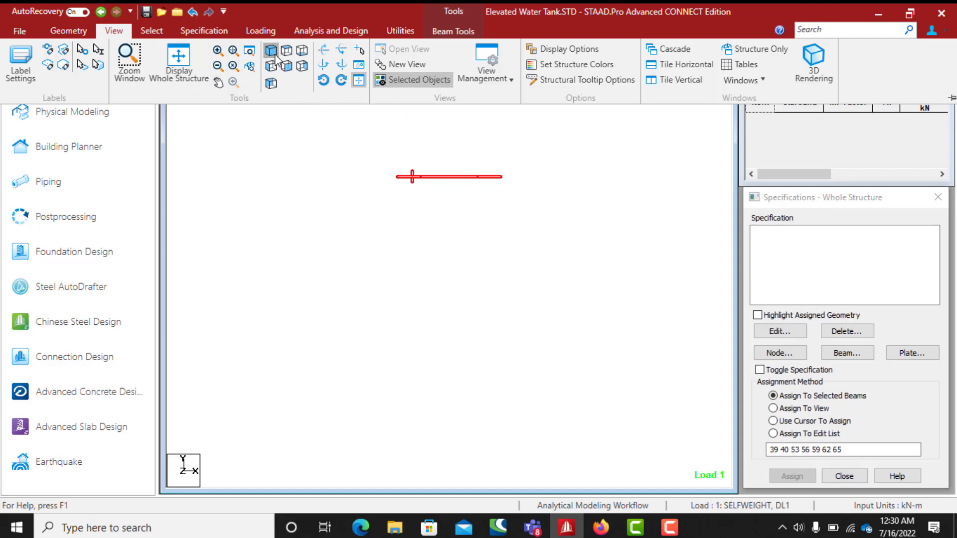
scroll(462, 297, up, 1)
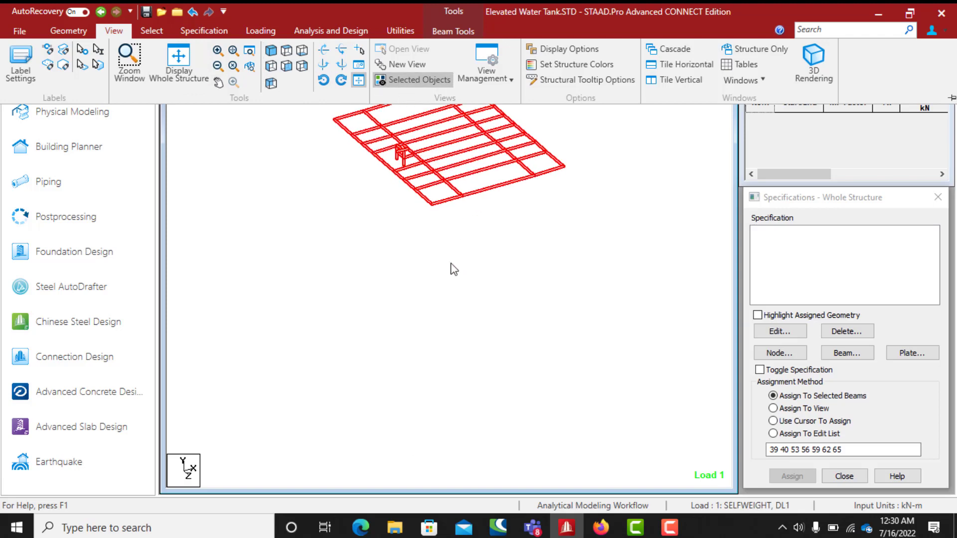
scroll(471, 198, down, 1)
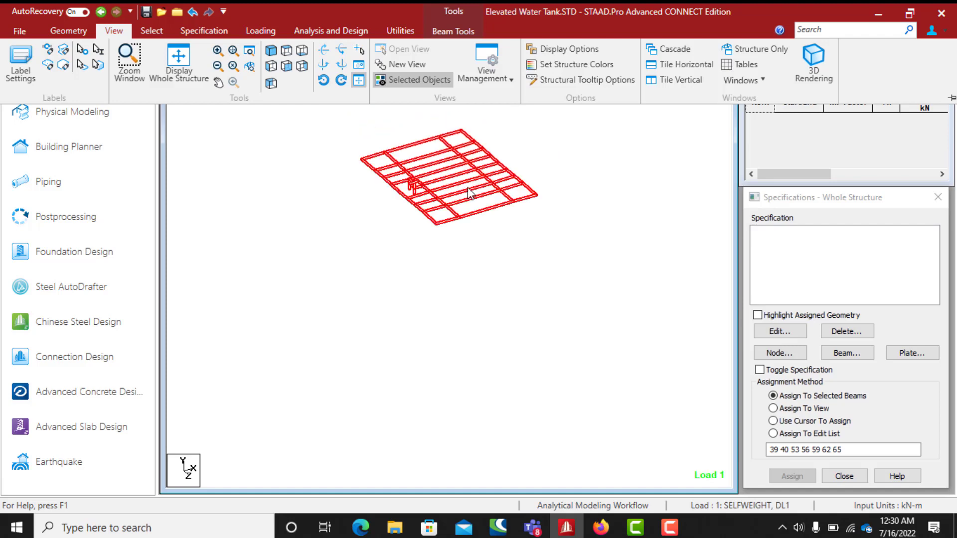
scroll(464, 145, down, 1)
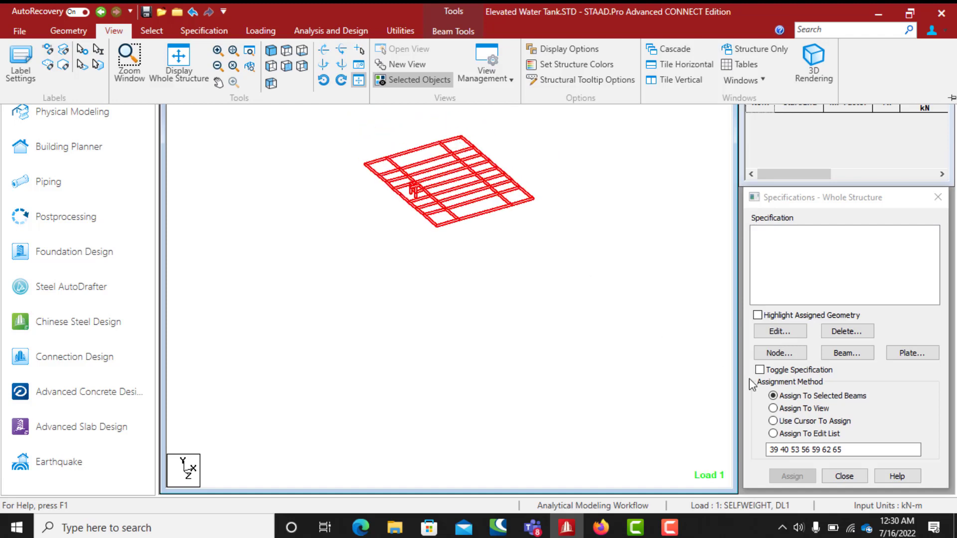
click(793, 440)
middle_drag(454, 249, 442, 270)
click(600, 238)
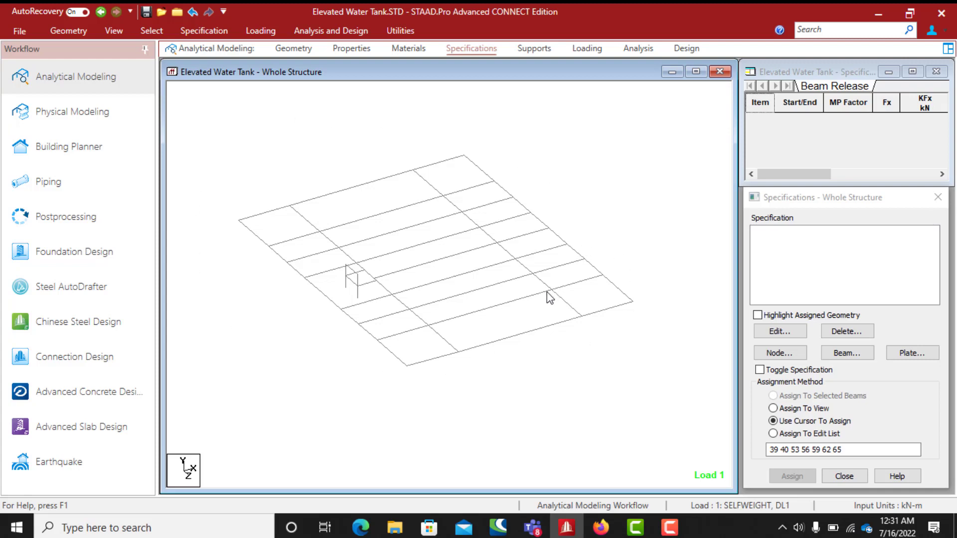
Step: Examine the joints where the secondary beams cross the two main platform girders by highlighting the connected members
click(428, 183)
click(463, 214)
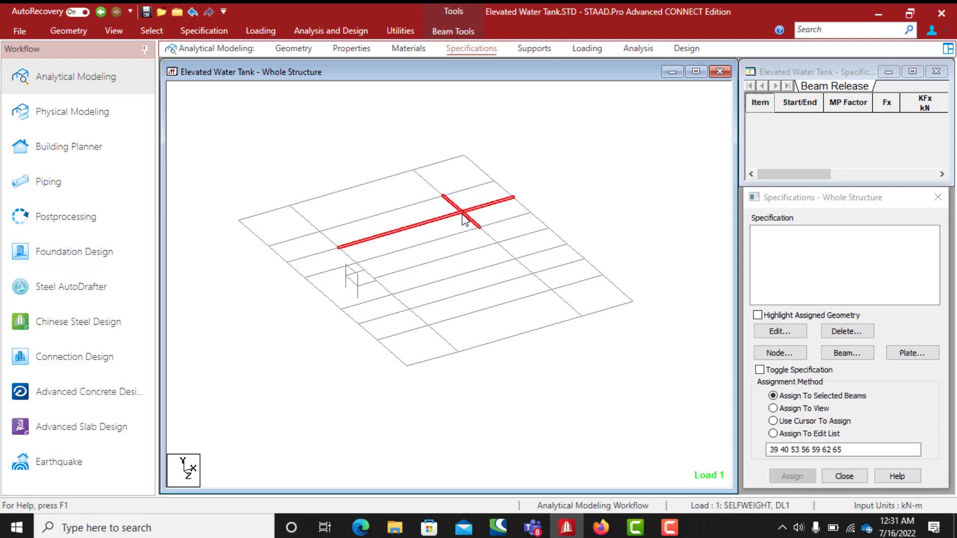
click(534, 276)
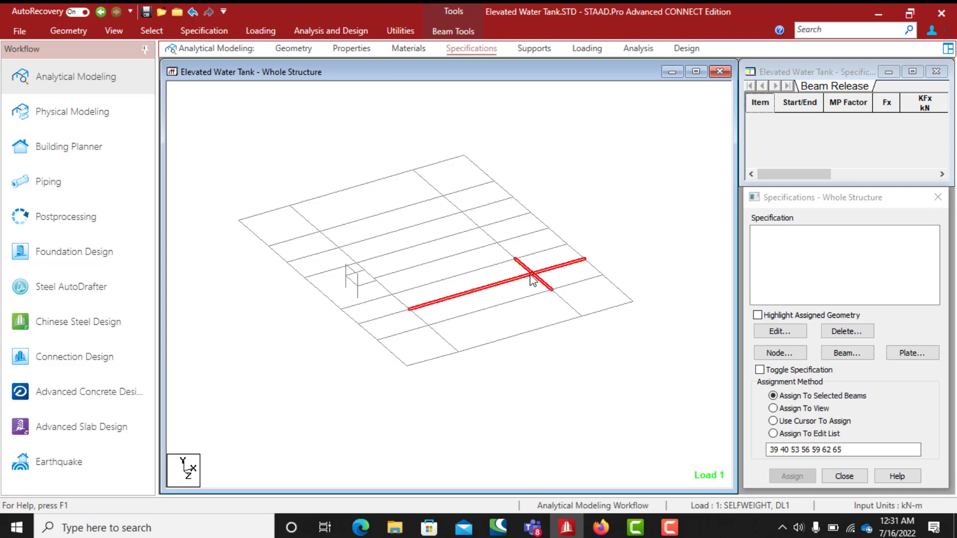
click(410, 312)
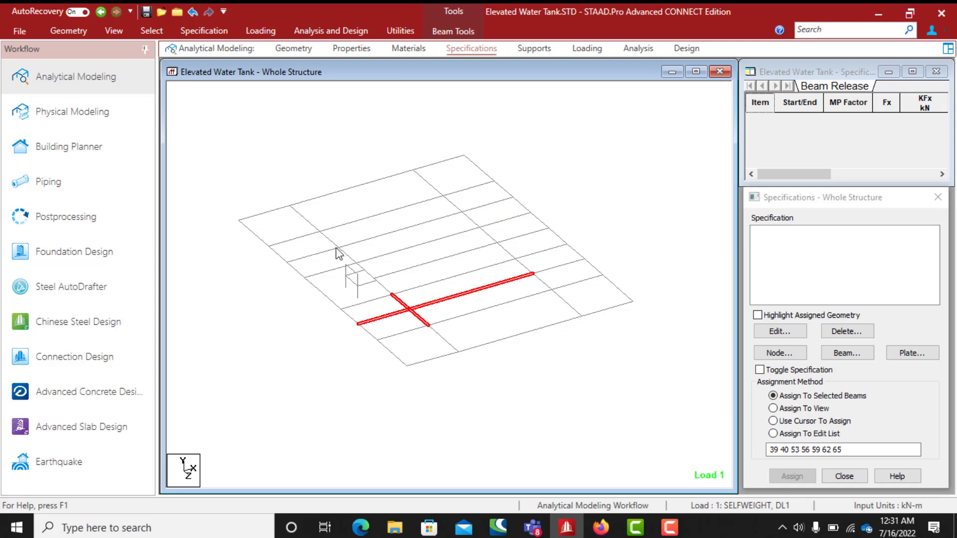
click(338, 251)
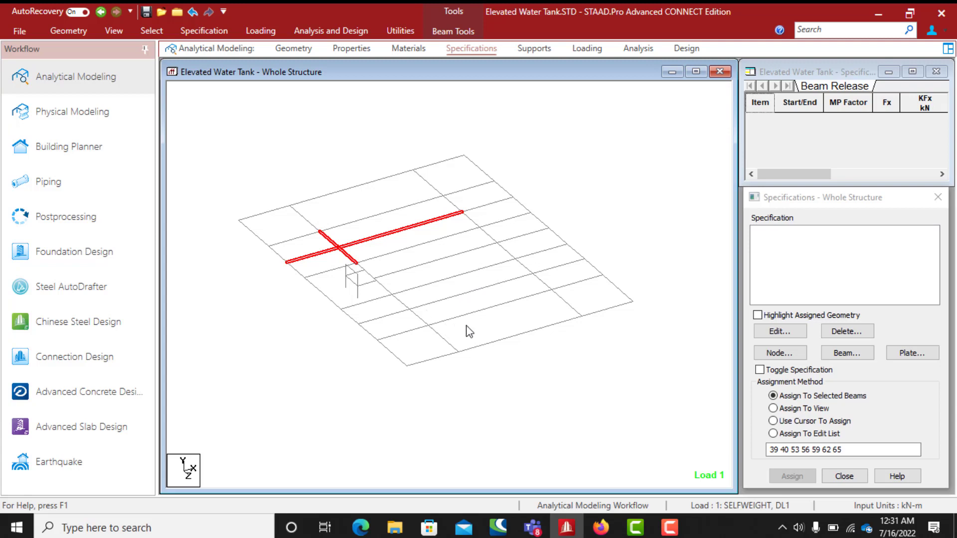
Step: Inspect the individual secondary beams spanning between the two main girders and the girder segment they frame into
click(449, 277)
click(479, 293)
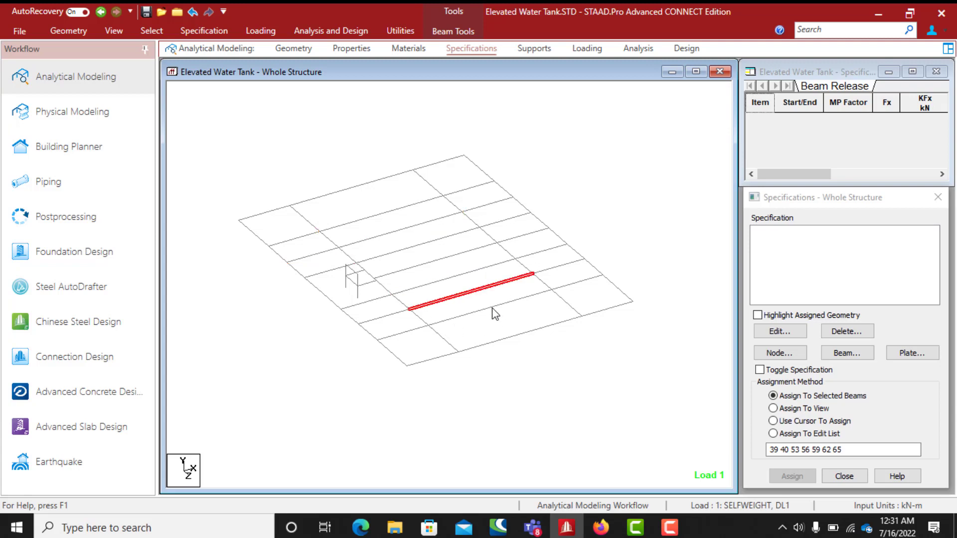
click(494, 313)
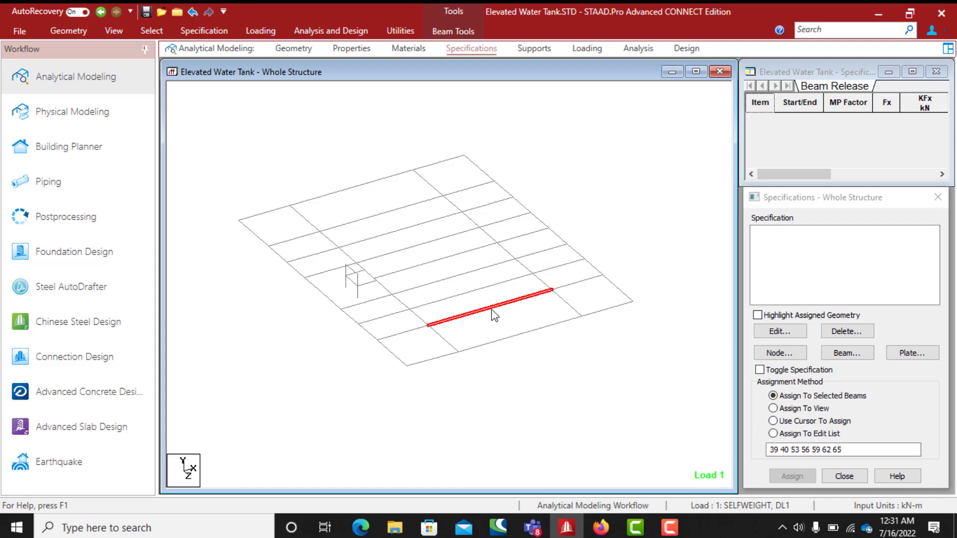
click(449, 278)
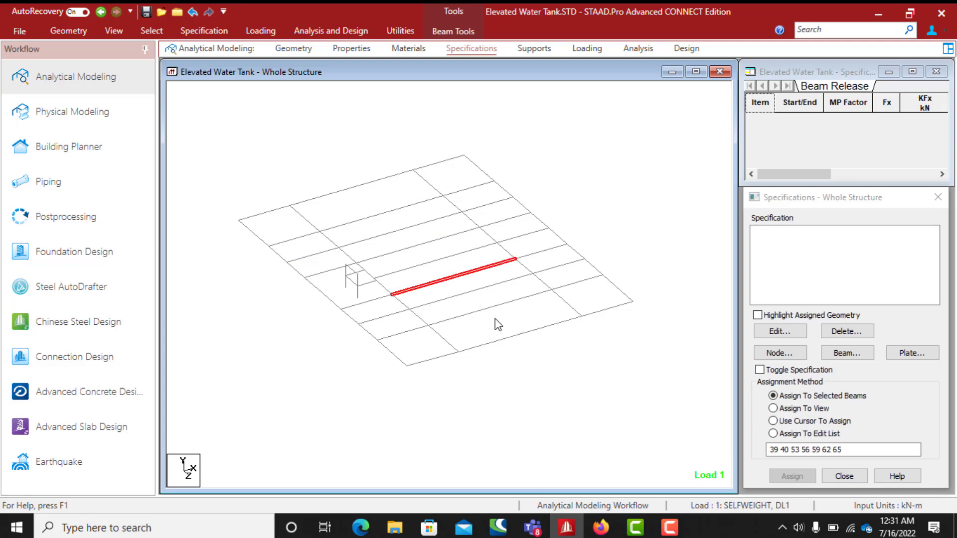
click(495, 319)
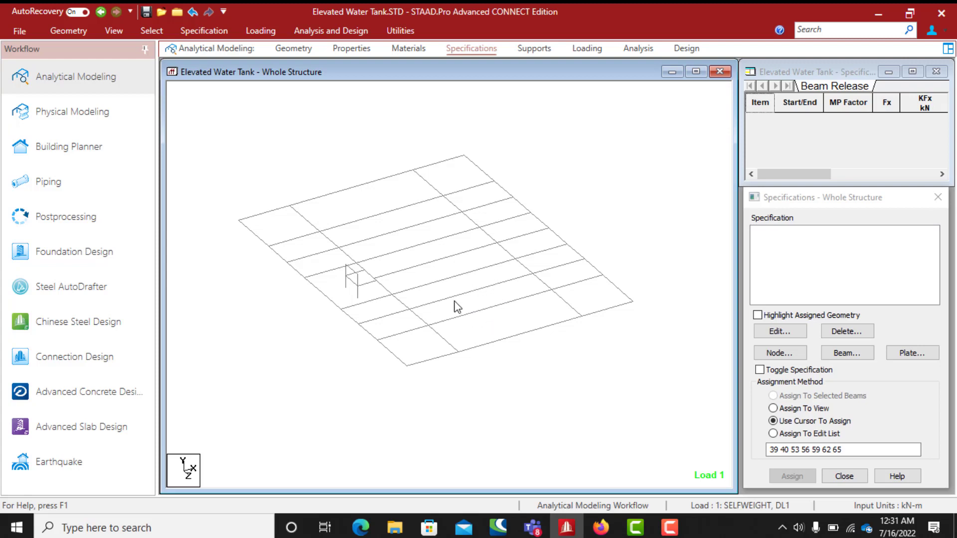
click(419, 323)
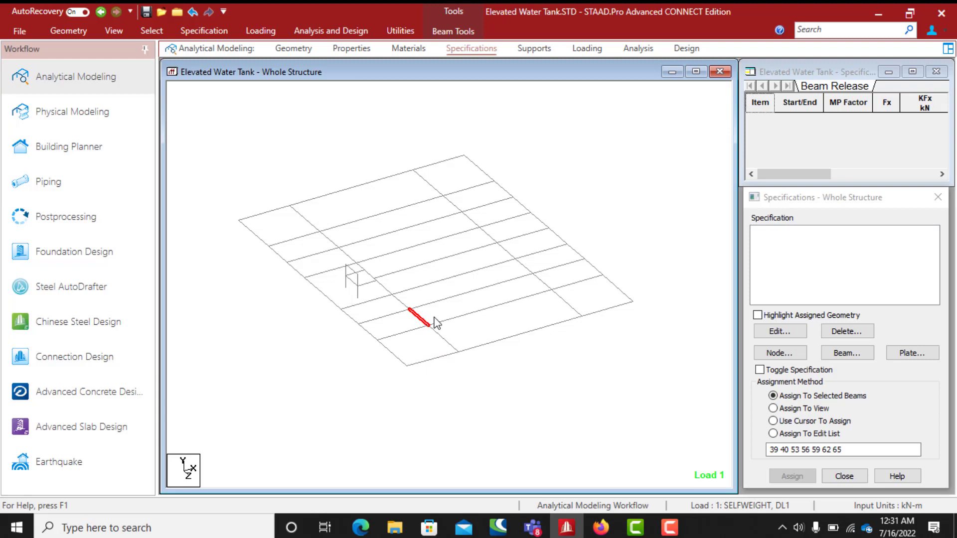
click(494, 307)
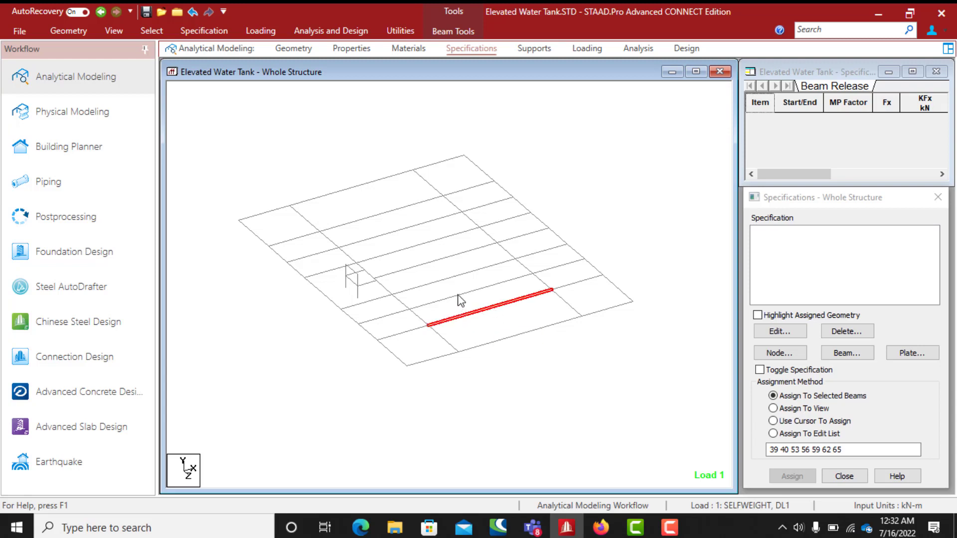
click(442, 278)
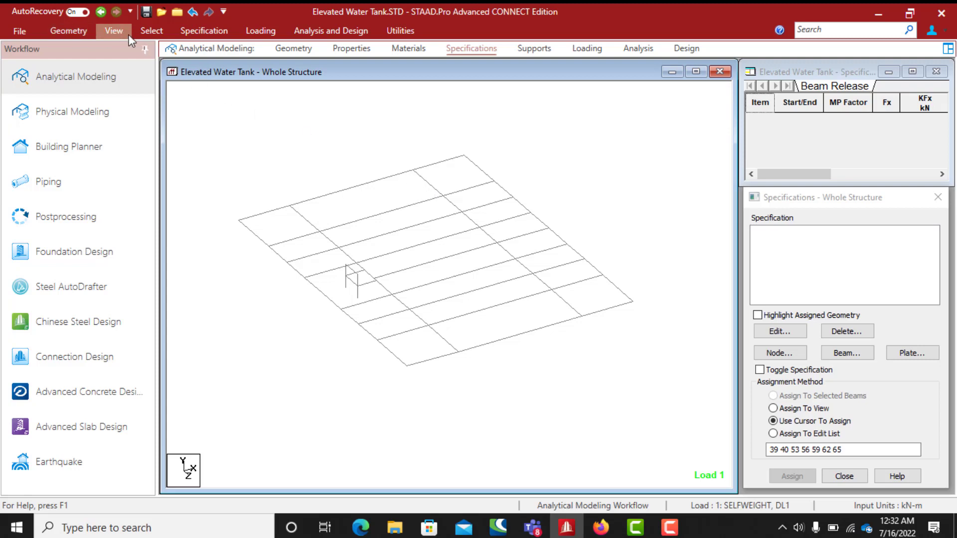
Step: Activate the Node Cursor and inspect the nodes where the secondary beams meet the two main girders, including nodes 34 and 24
click(84, 31)
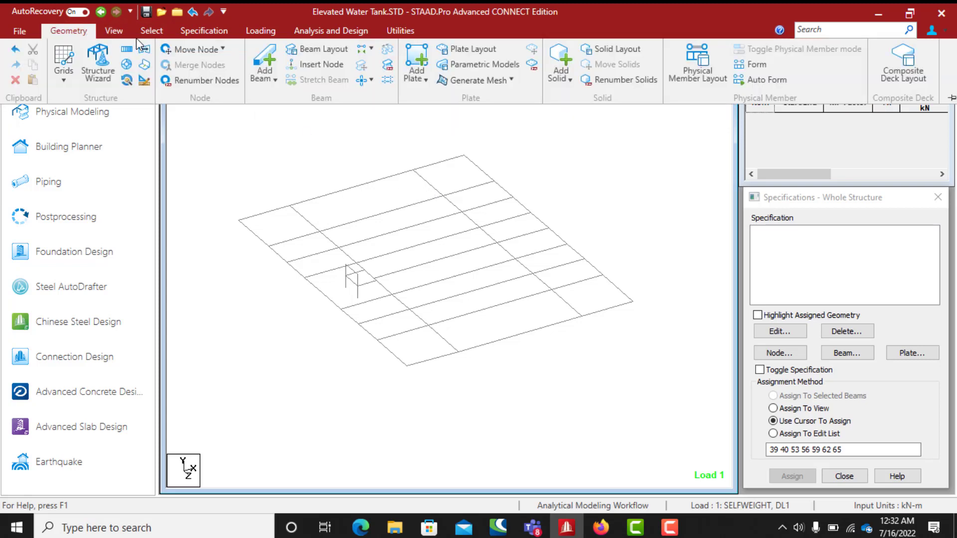
click(150, 31)
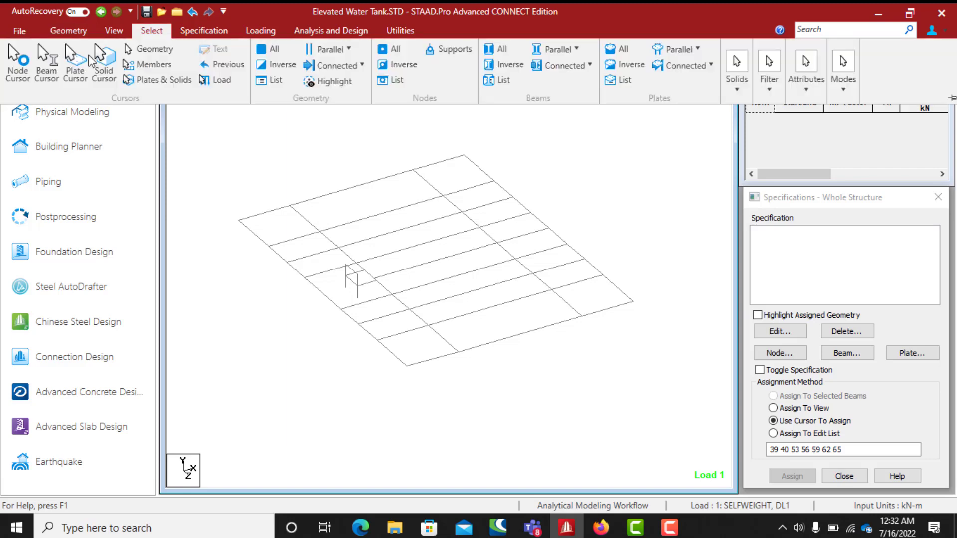
click(20, 59)
click(432, 335)
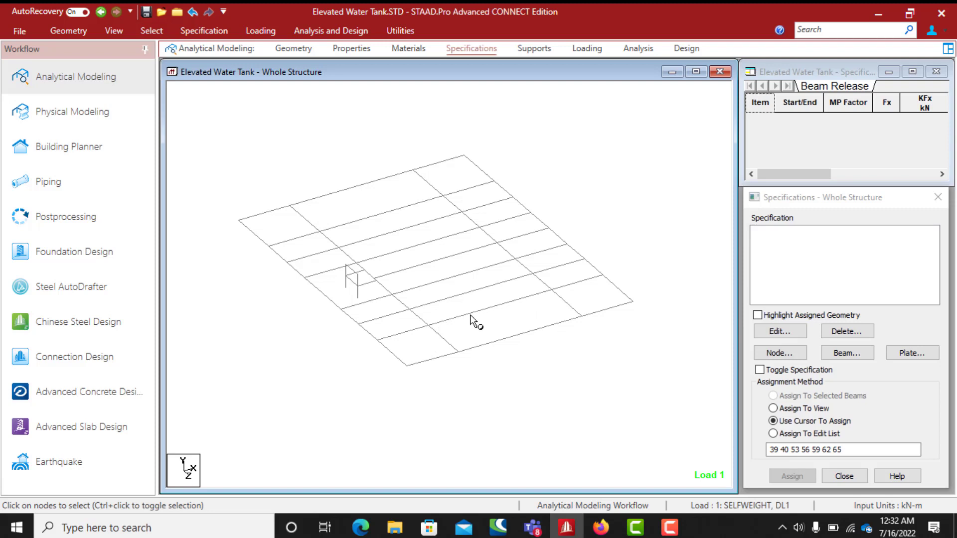
click(428, 326)
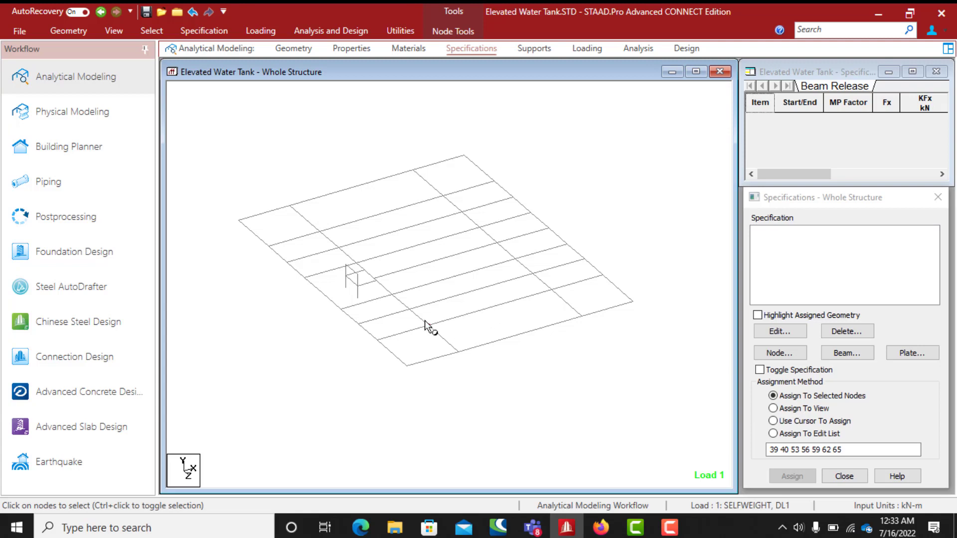
ctrl+click(457, 352)
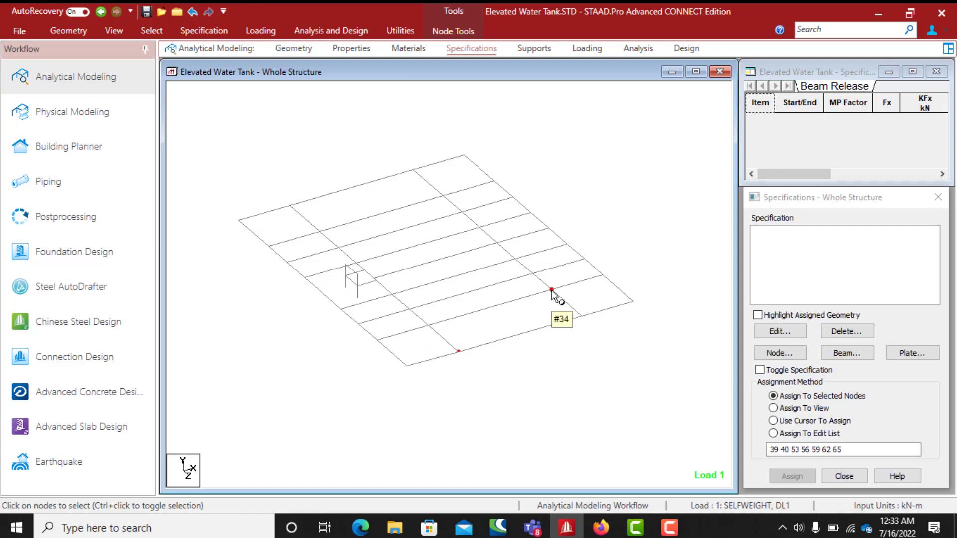
click(533, 274)
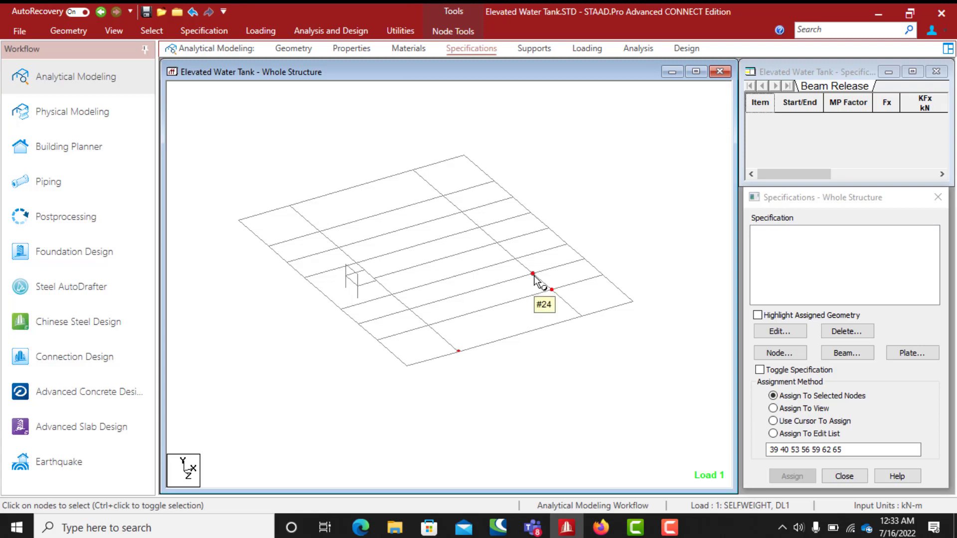
click(410, 309)
click(393, 294)
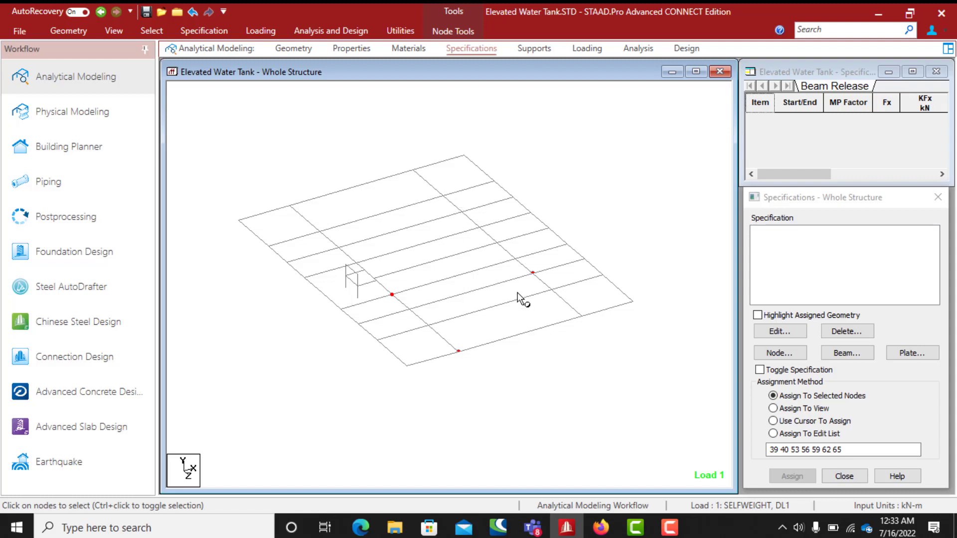
key(Down)
key(Down)
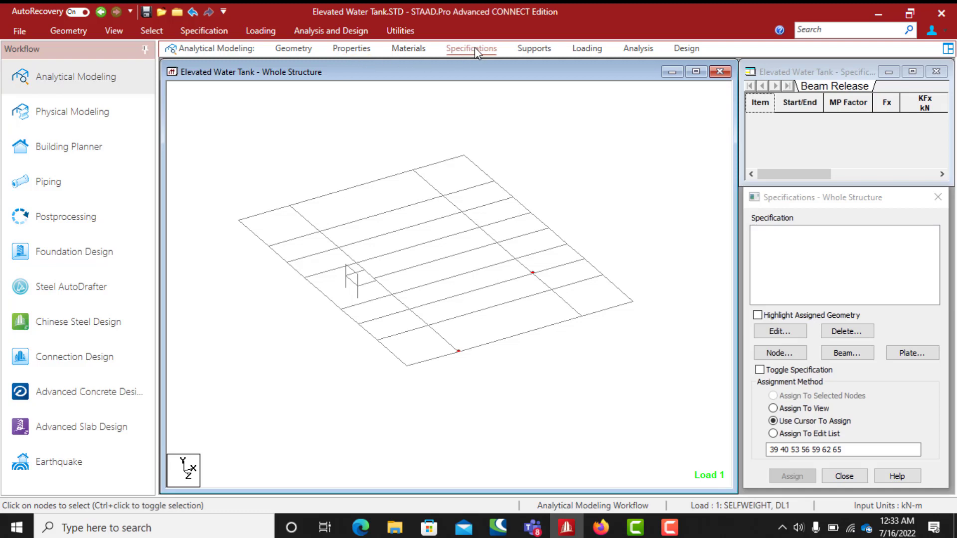
Step: Start a beam Release specification and release the MZ moment at the member start
click(312, 52)
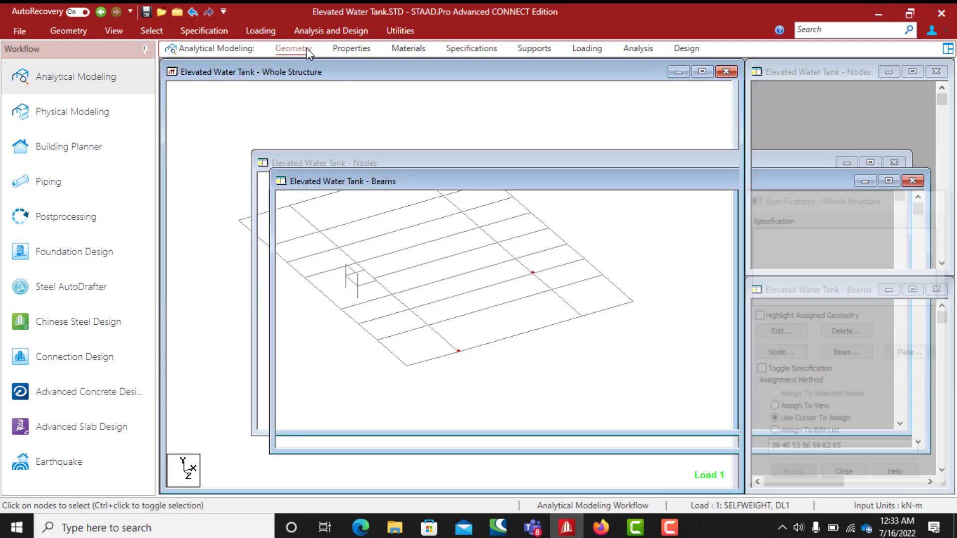
click(472, 49)
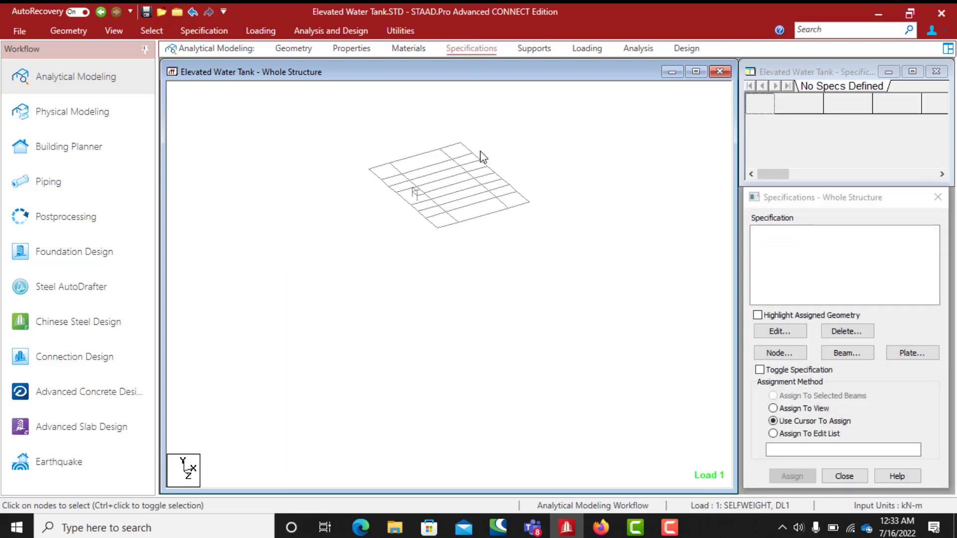
middle_drag(466, 144, 440, 265)
scroll(444, 272, up, 3)
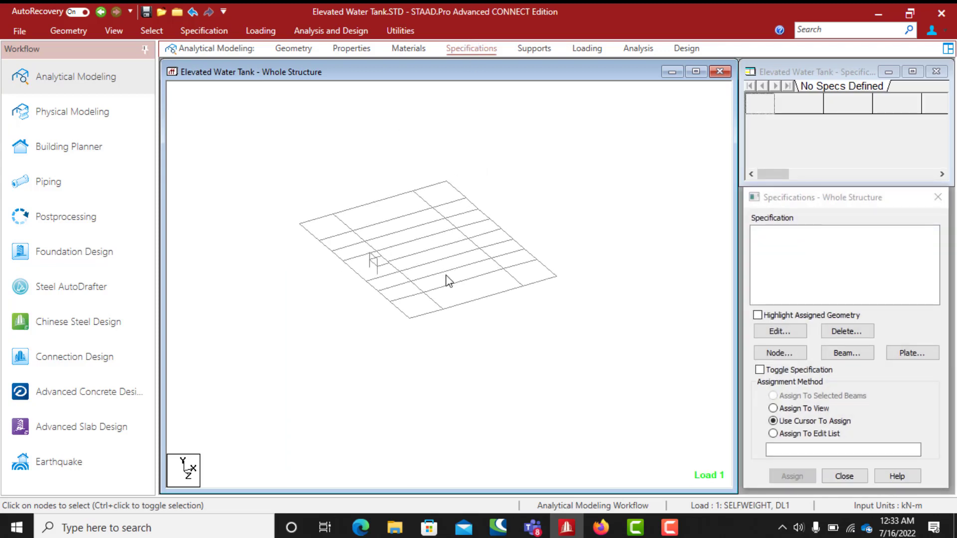
middle_drag(442, 193, 545, 285)
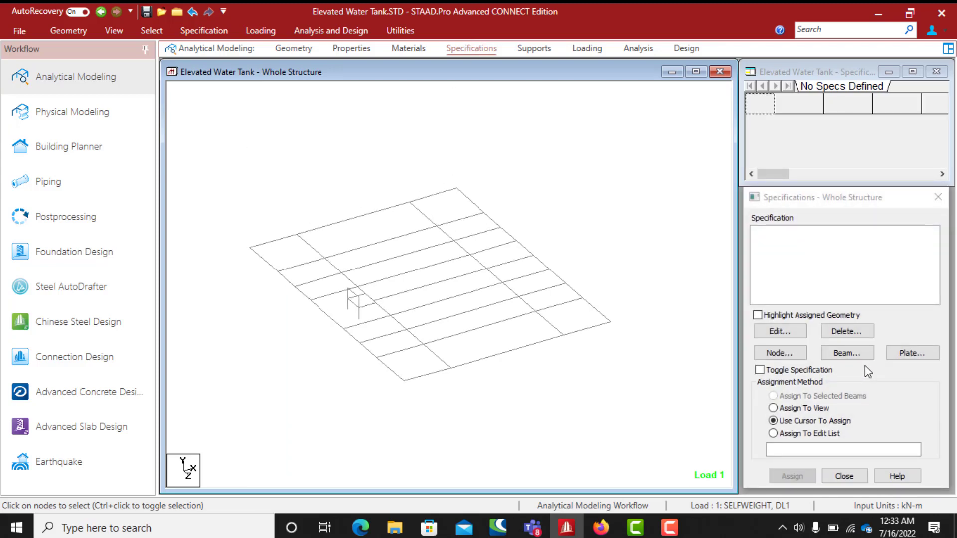
click(847, 353)
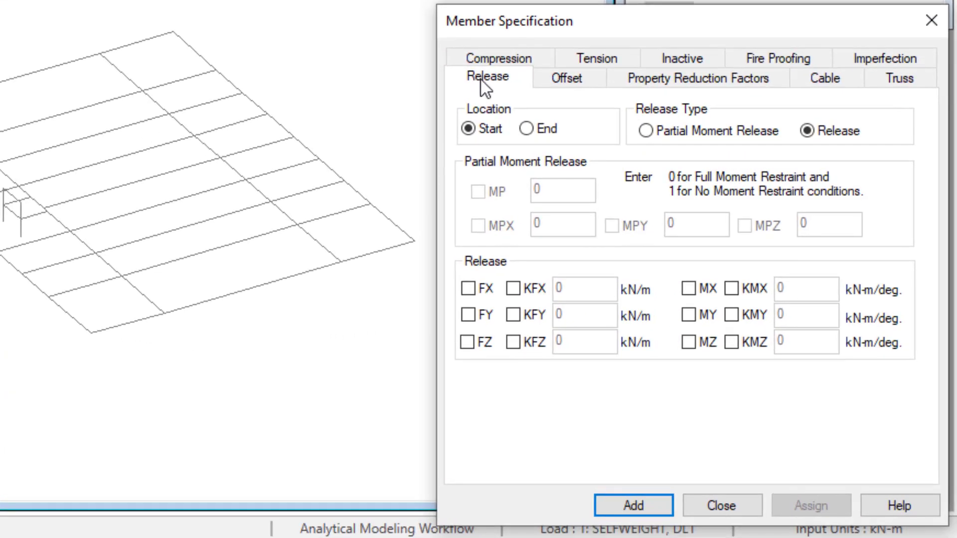
drag(623, 34, 622, 0)
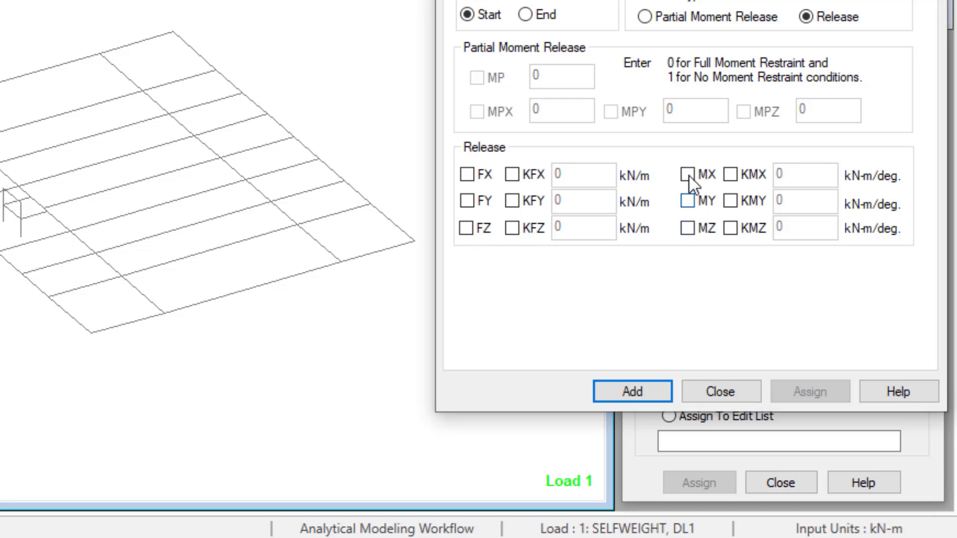
click(688, 228)
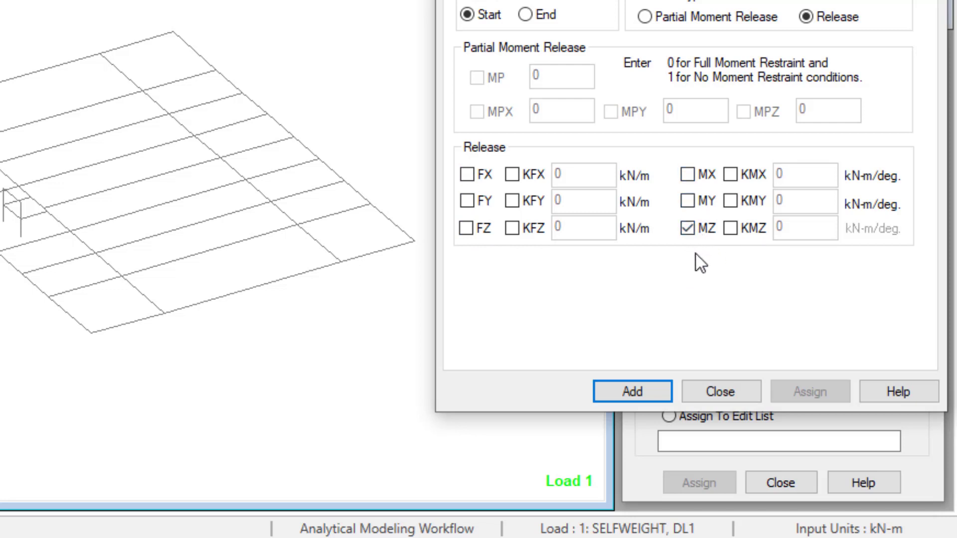
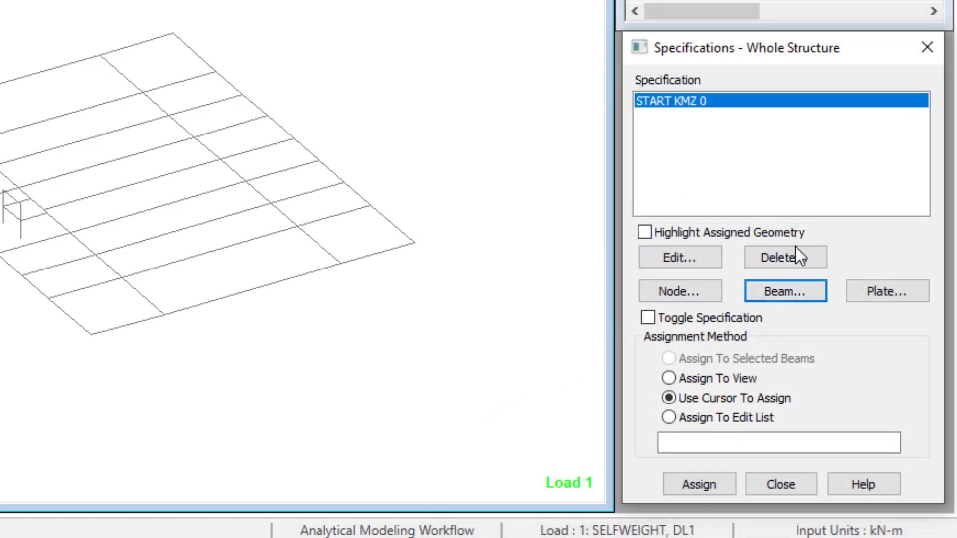
Step: Add a second beam Release specification at the member end with KMZ 0
click(793, 291)
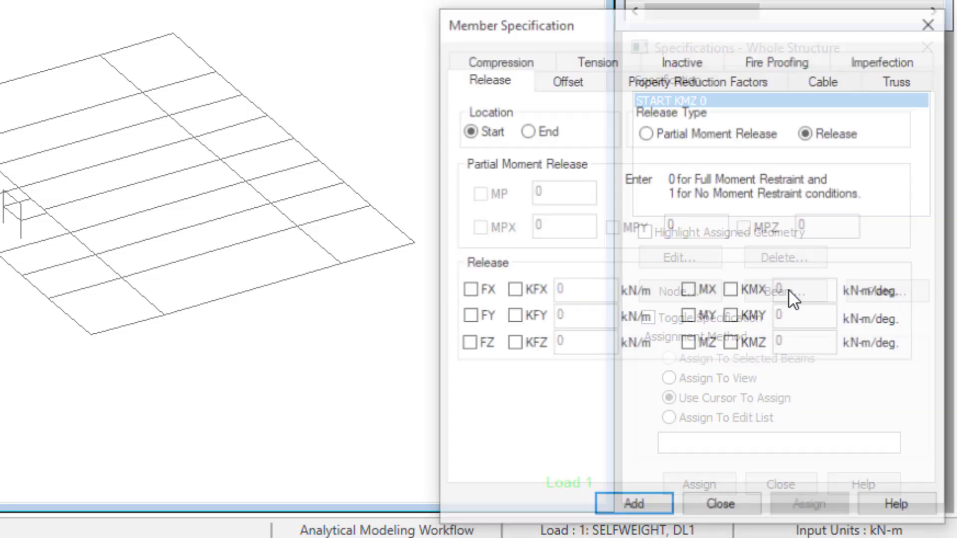
click(524, 129)
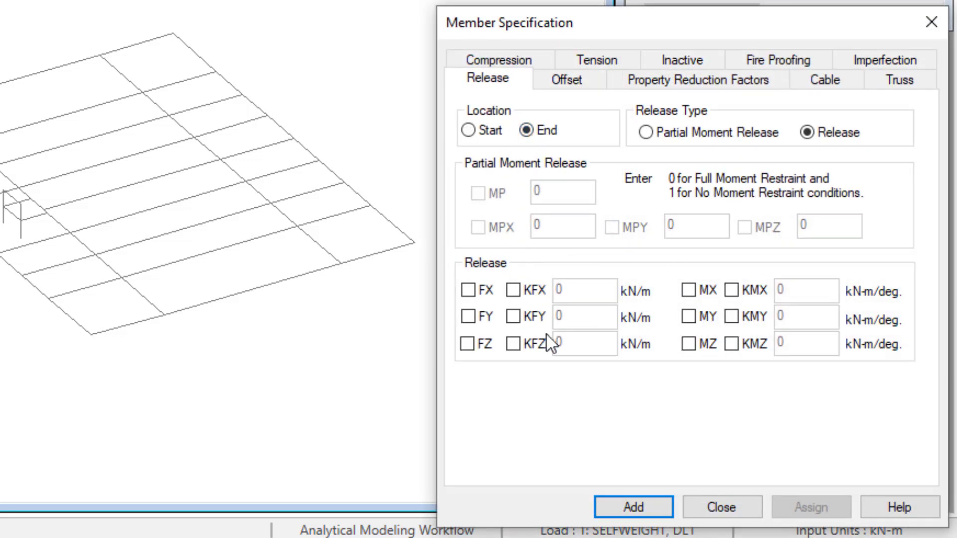
click(735, 345)
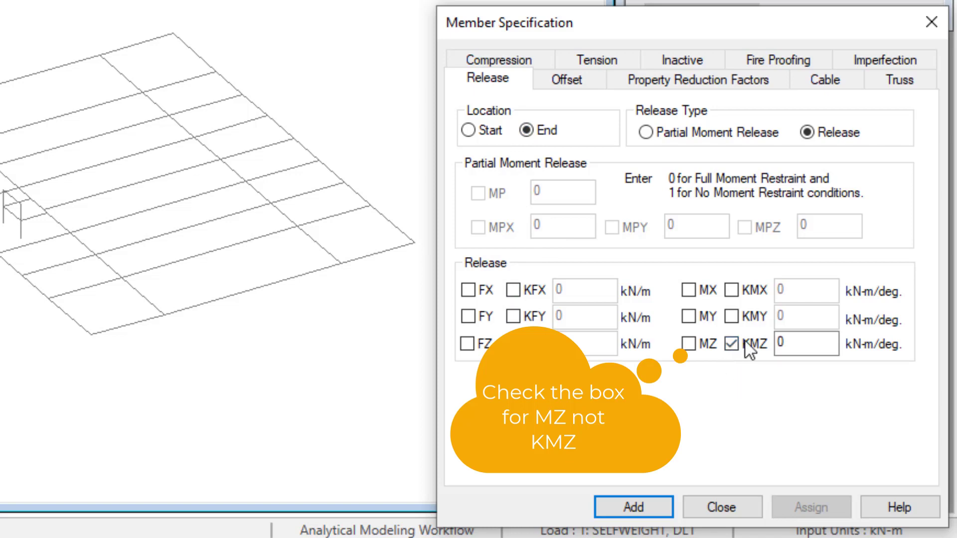
click(643, 505)
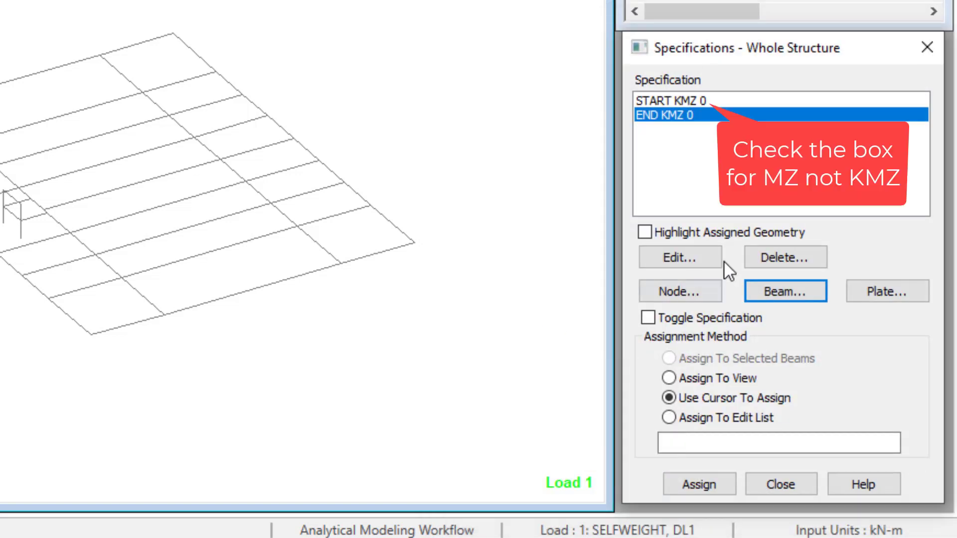
key(Return)
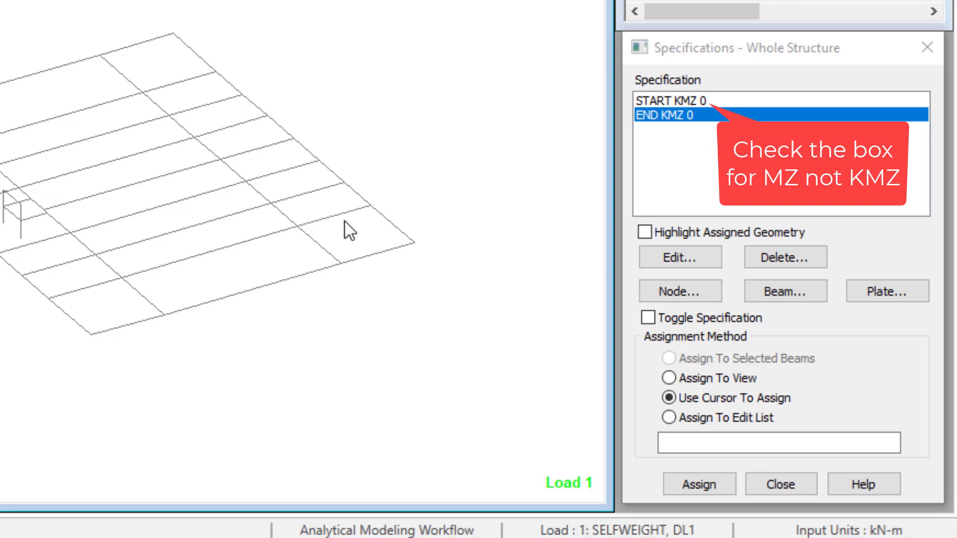
Step: Assign the END KMZ 0 release to the seven secondary beams spanning between the two main girders
click(163, 265)
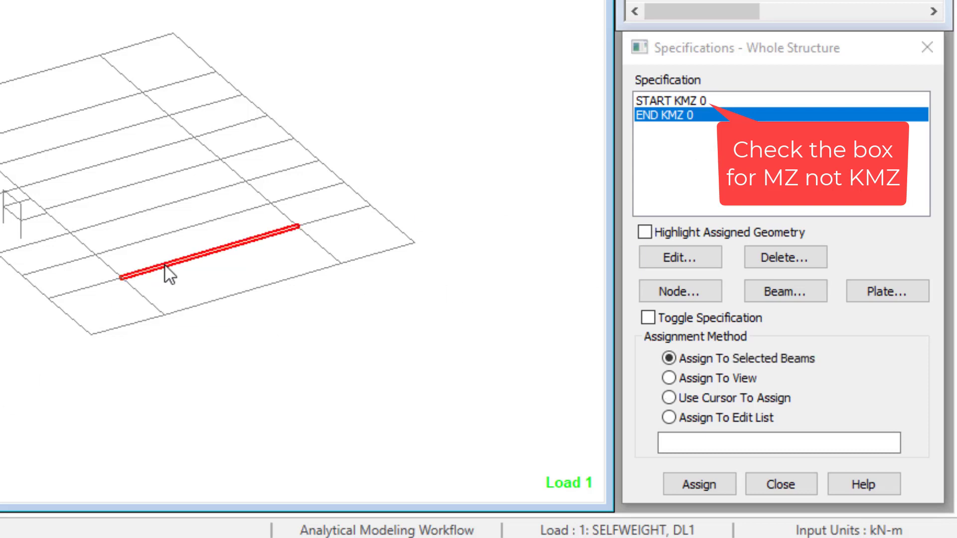
ctrl+click(160, 235)
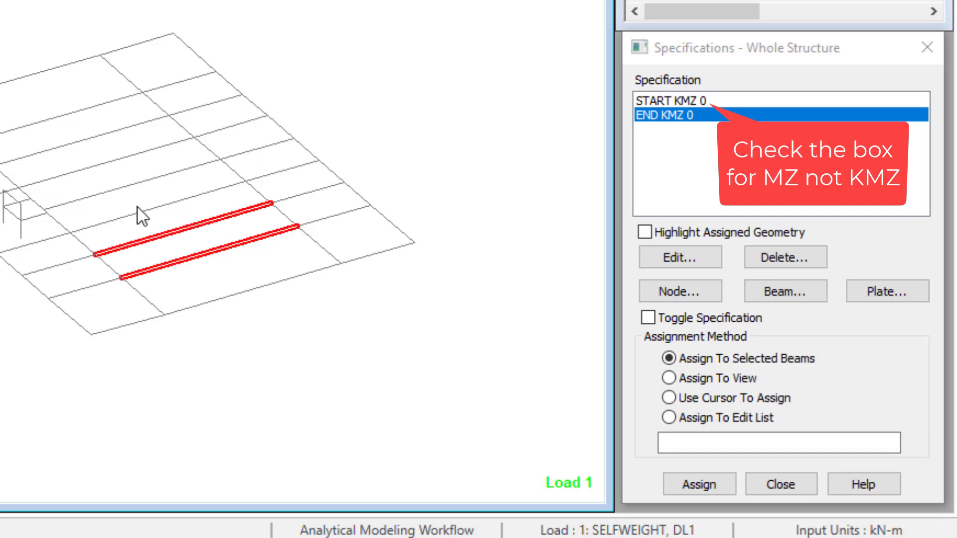
ctrl+click(133, 214)
ctrl+click(125, 180)
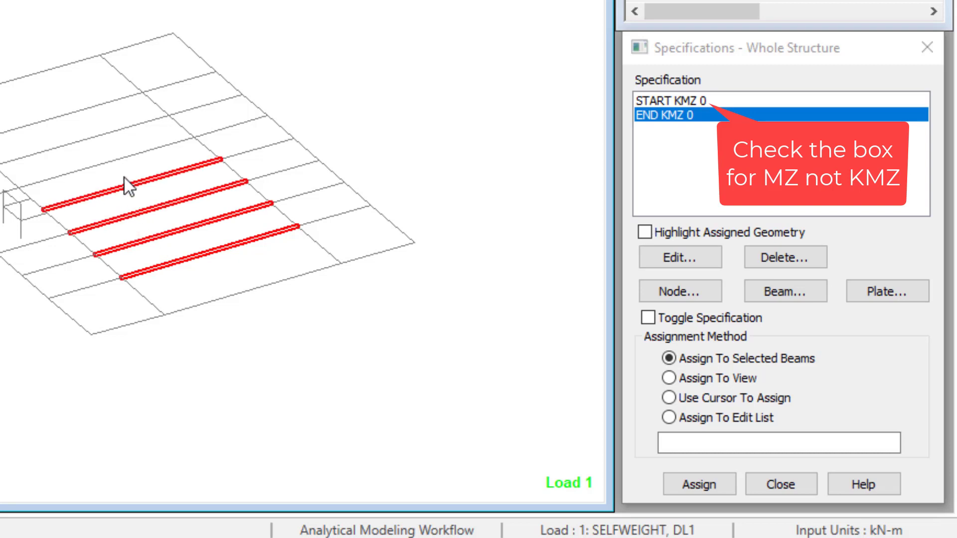
ctrl+click(104, 160)
ctrl+click(95, 138)
ctrl+click(79, 112)
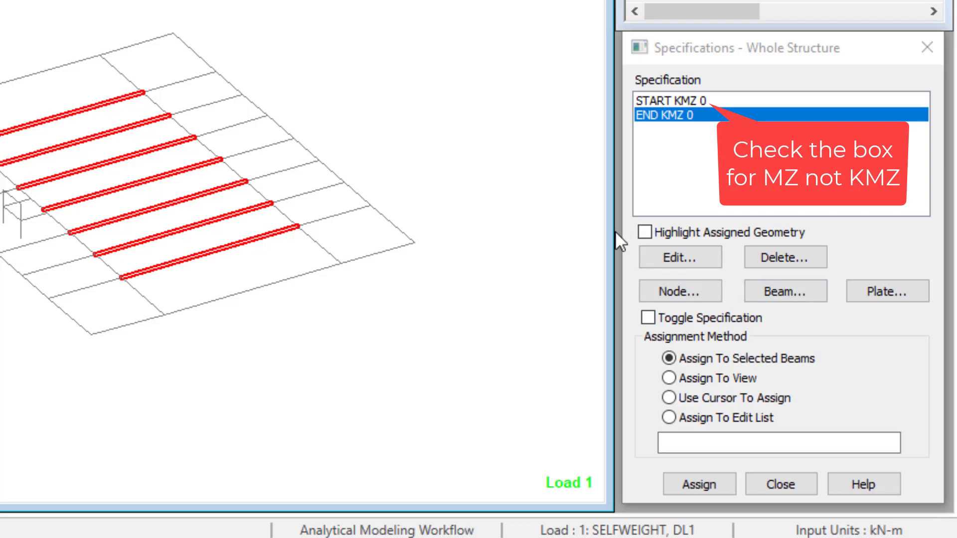
click(700, 484)
click(782, 330)
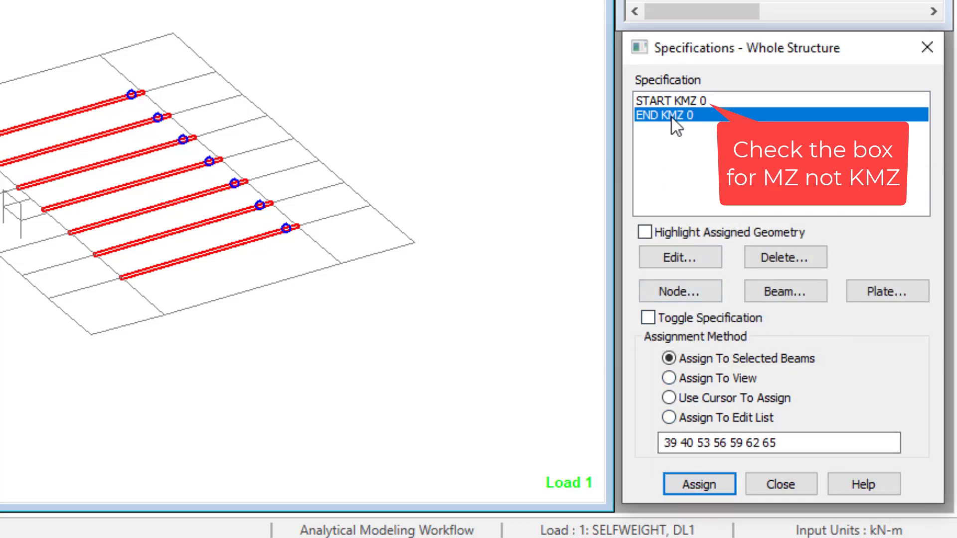
Step: Assign the START KMZ 0 release to the same seven selected beams between the girders
click(677, 100)
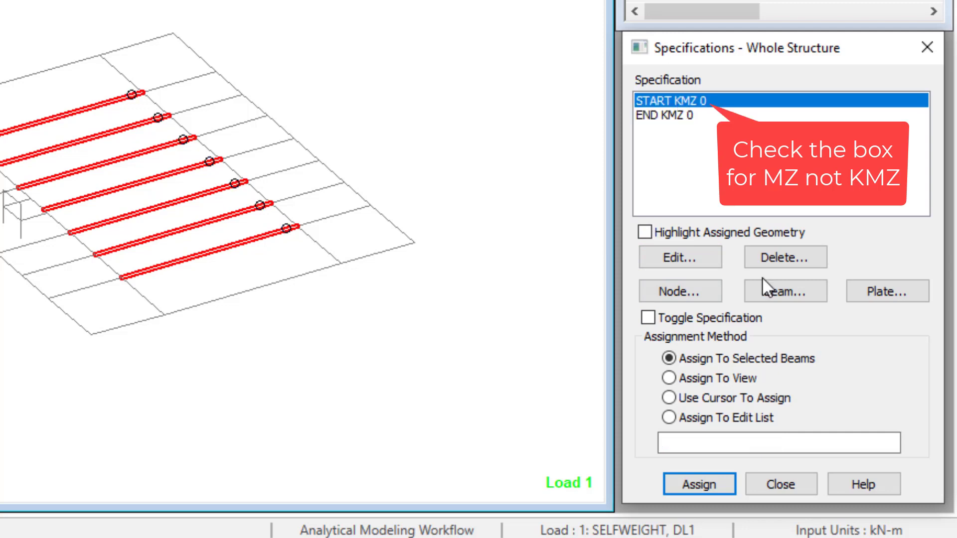
click(703, 485)
click(795, 332)
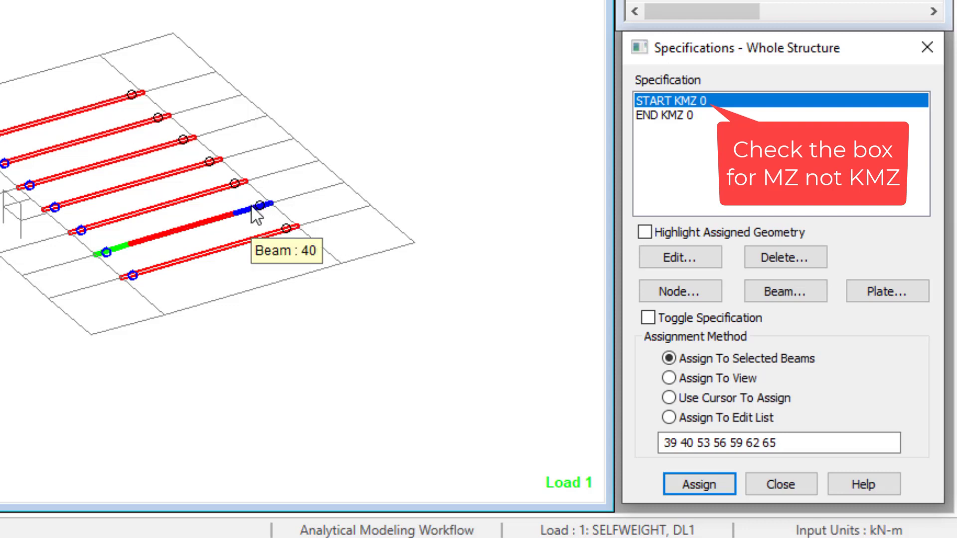
Step: Assign the START KMZ 0 release to the seven secondary beam segments projecting outside the +X main girder
click(316, 219)
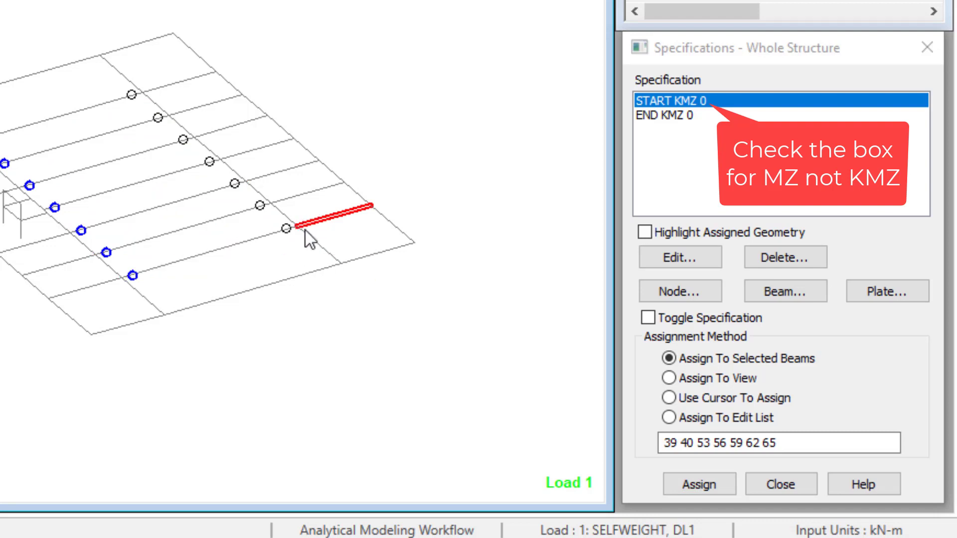
ctrl+click(285, 198)
ctrl+click(263, 175)
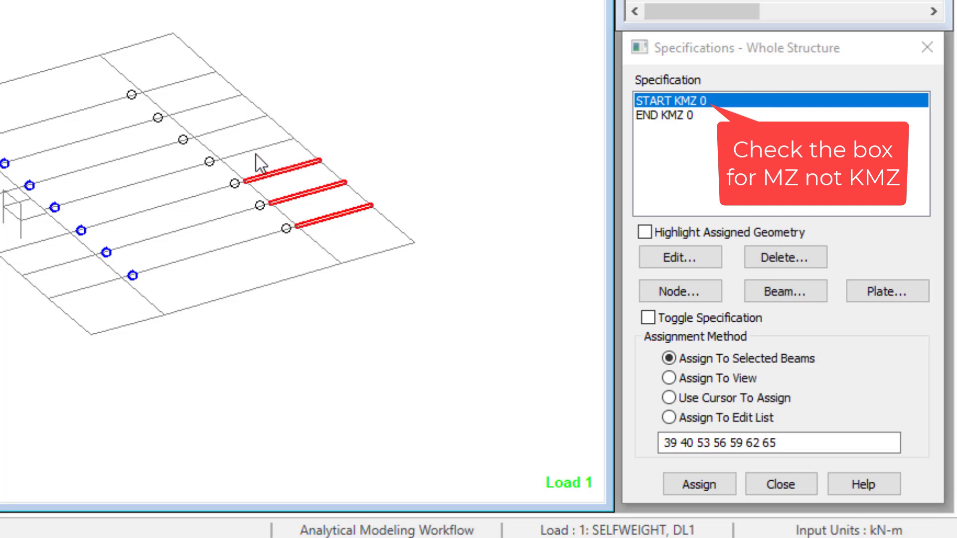
ctrl+click(250, 150)
ctrl+click(217, 129)
ctrl+click(201, 109)
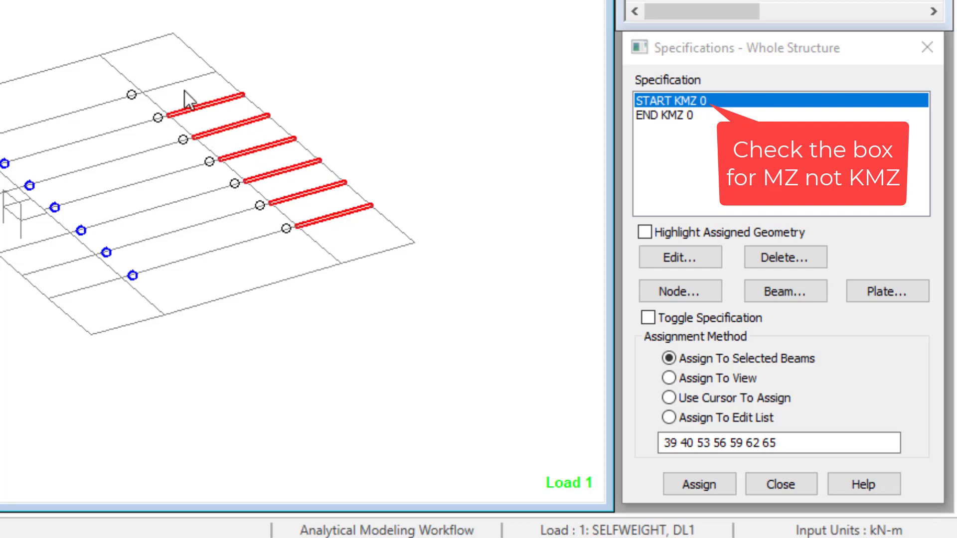
ctrl+click(173, 84)
click(708, 485)
click(783, 331)
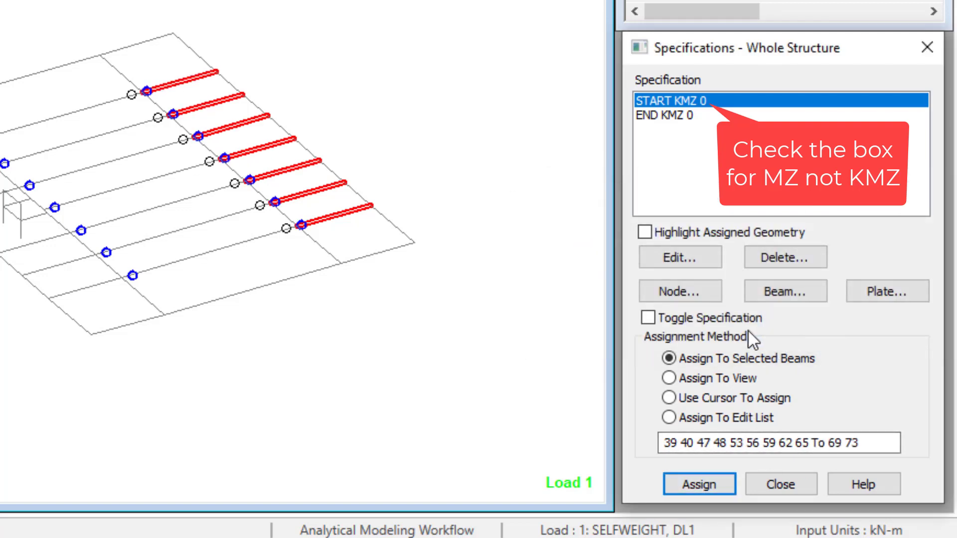
Step: Clear the selection and inspect the members meeting at the outer ends of the +X side secondary beams
click(397, 330)
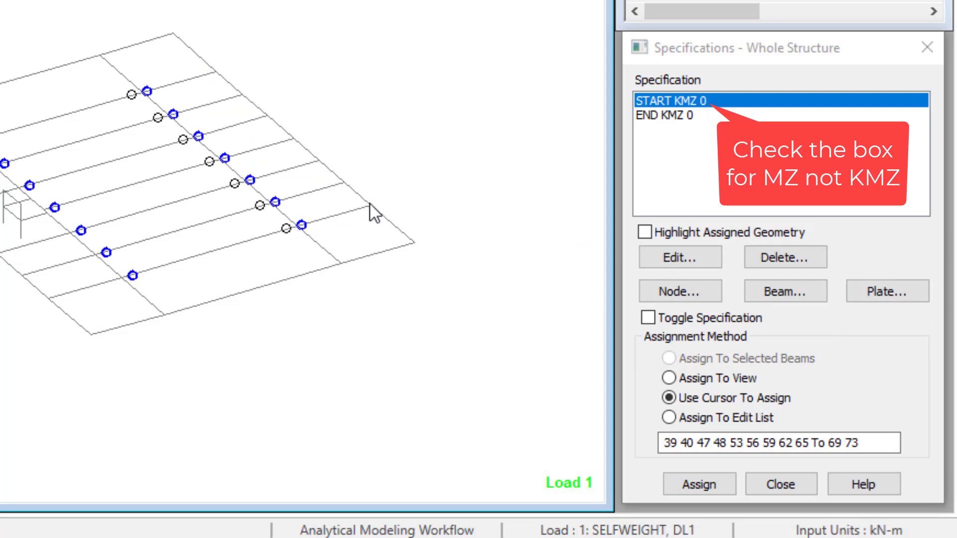
click(371, 207)
click(344, 182)
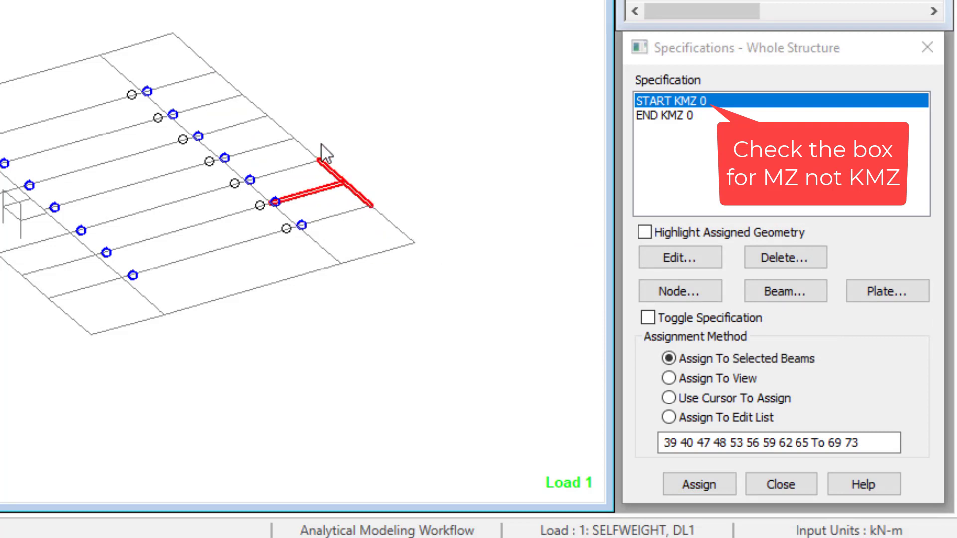
click(309, 161)
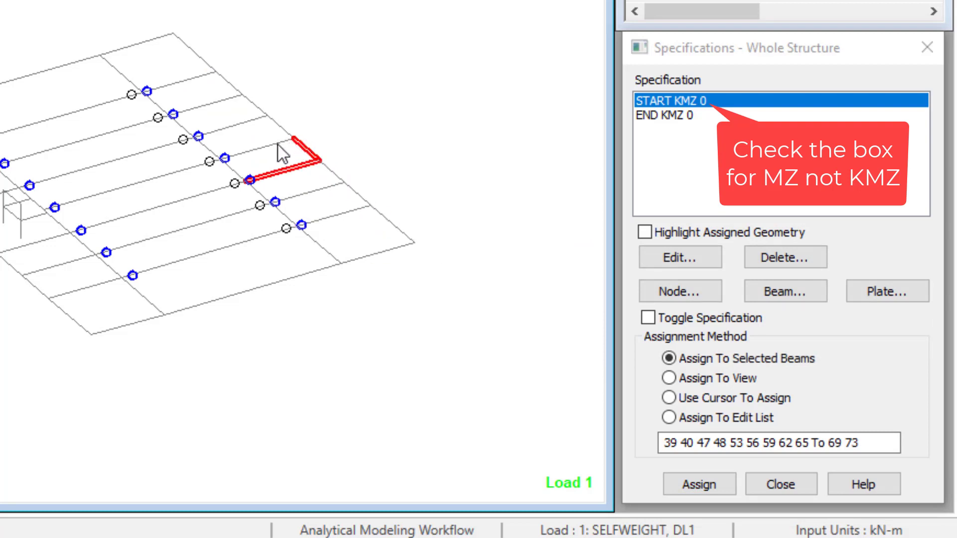
click(290, 141)
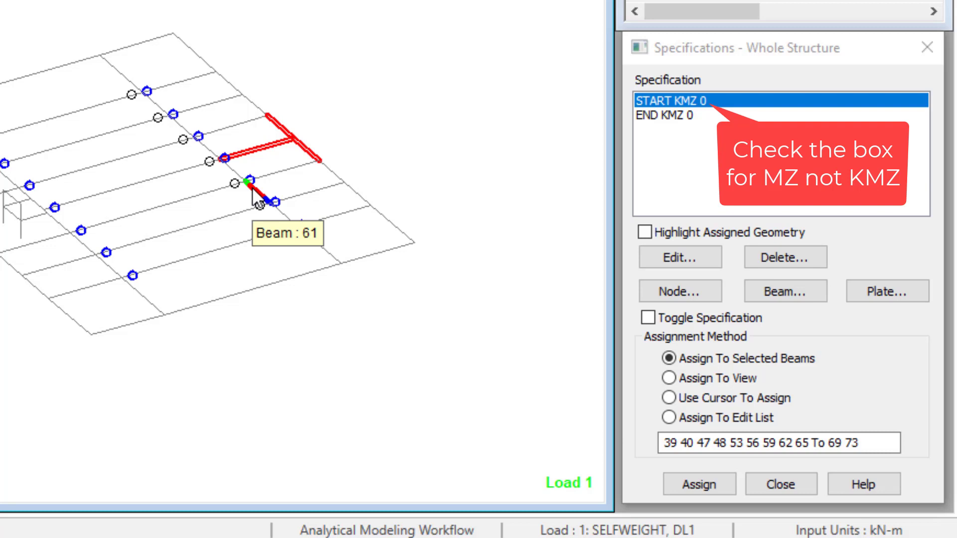
Step: Assign the START KMZ 0 release to the secondary beam segments projecting outside the -X main girder
click(102, 292)
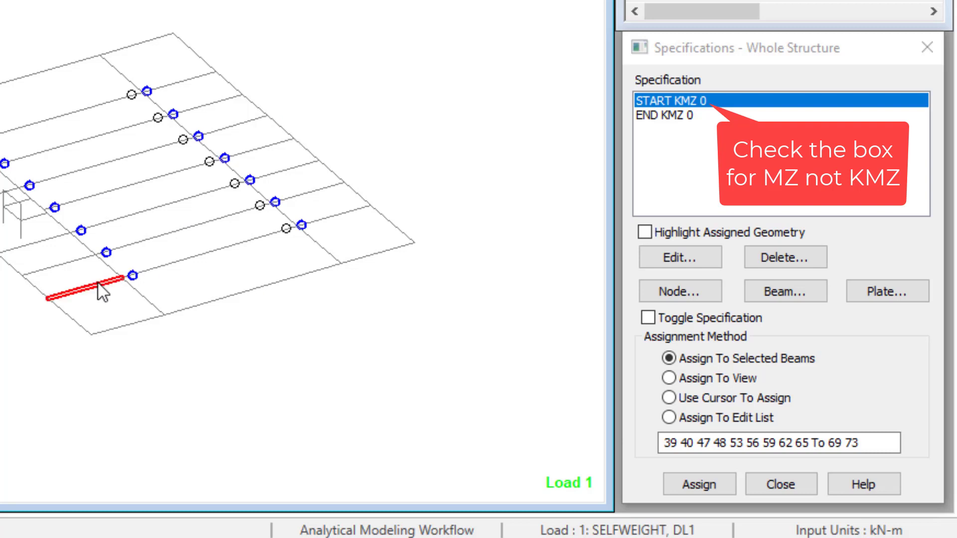
ctrl+click(70, 262)
ctrl+click(48, 241)
ctrl+click(11, 191)
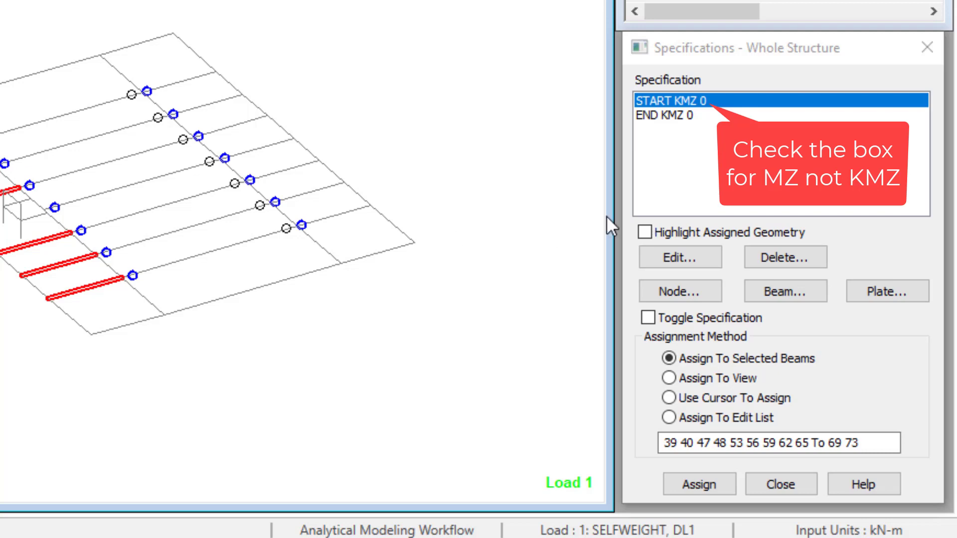
click(696, 482)
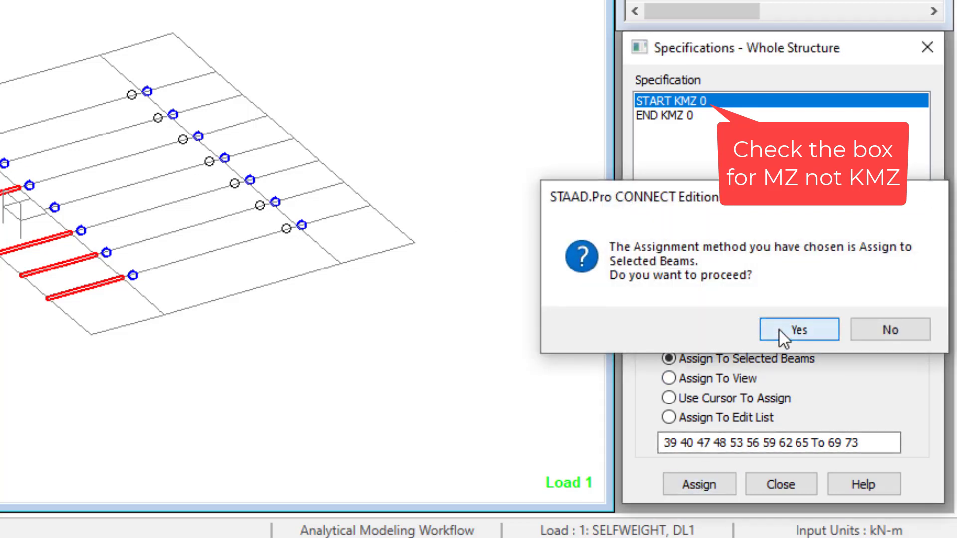
click(783, 330)
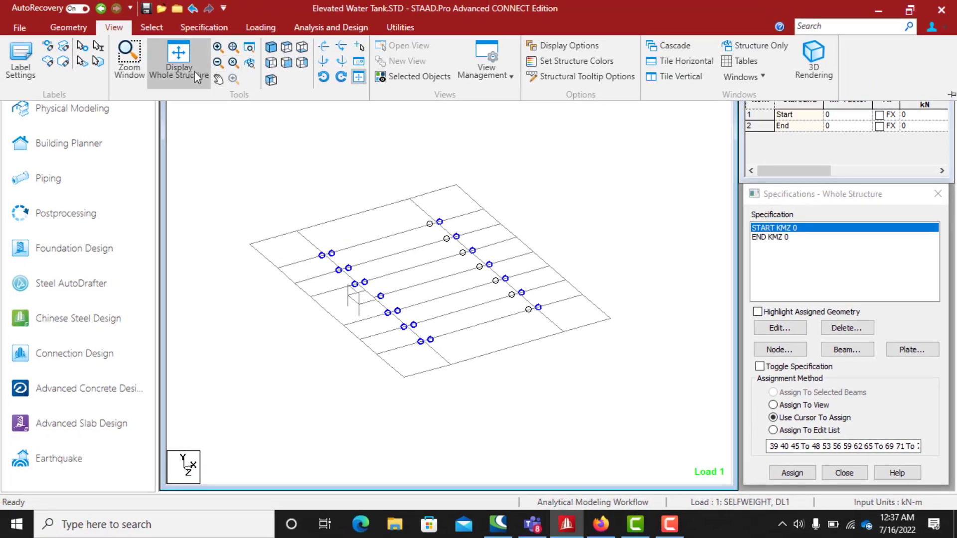
Step: Display the whole structure again and switch to an elevation view in the X-Y plane
click(188, 70)
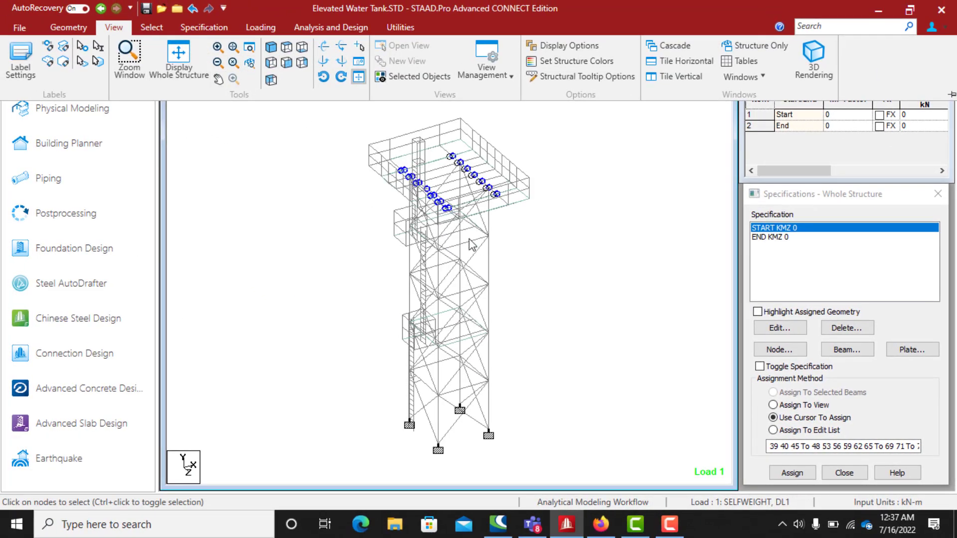
scroll(449, 254, up, 1)
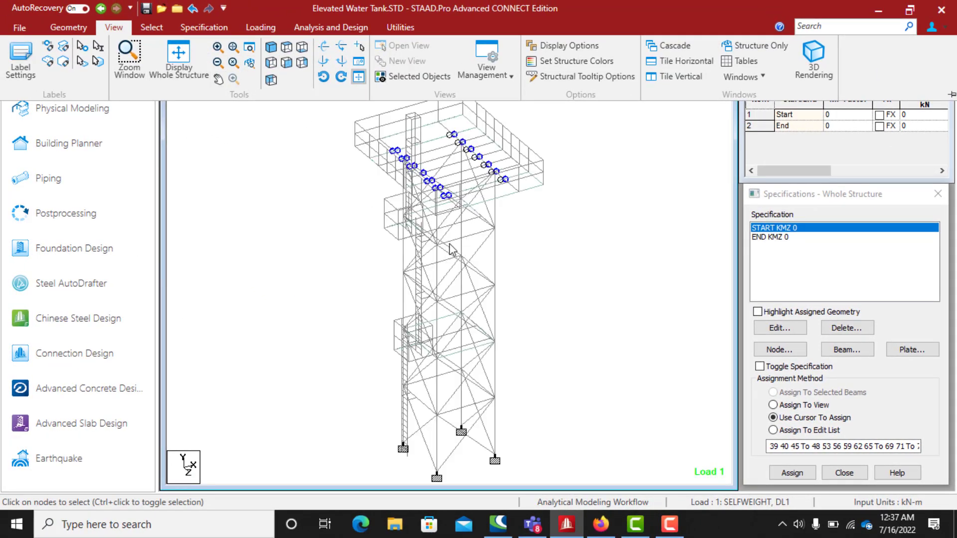
scroll(458, 248, up, 1)
click(286, 63)
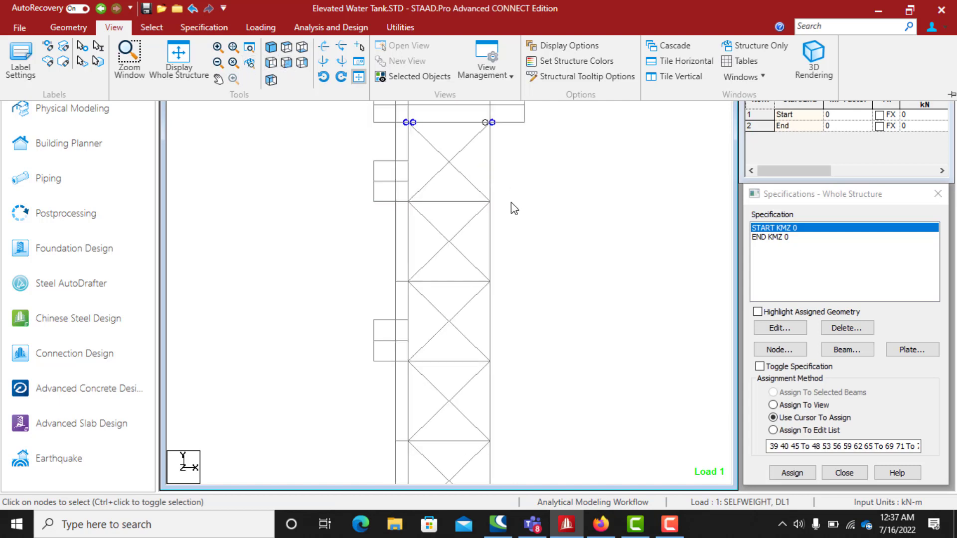
Step: Isolate the members meeting at the bracing level just below the top platform and show them in an isometric view
click(493, 214)
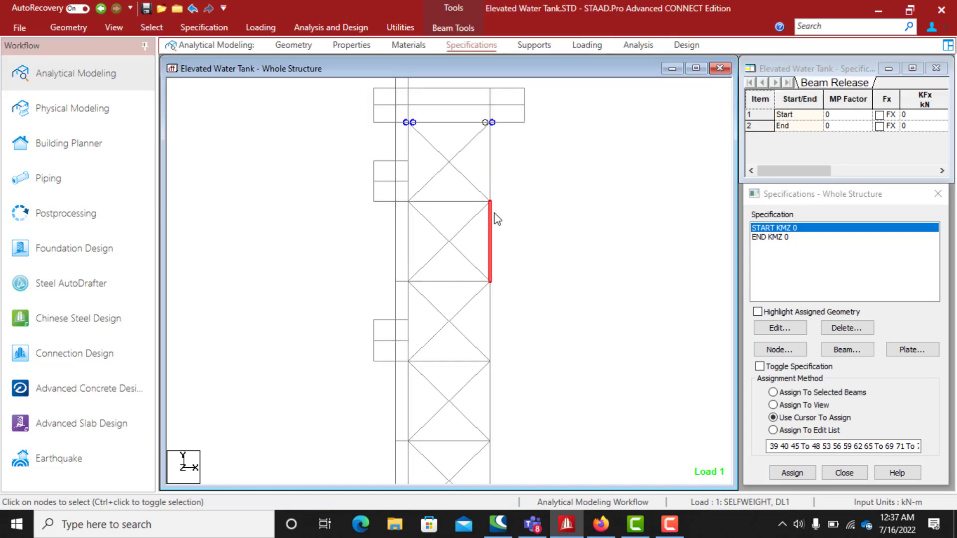
click(508, 210)
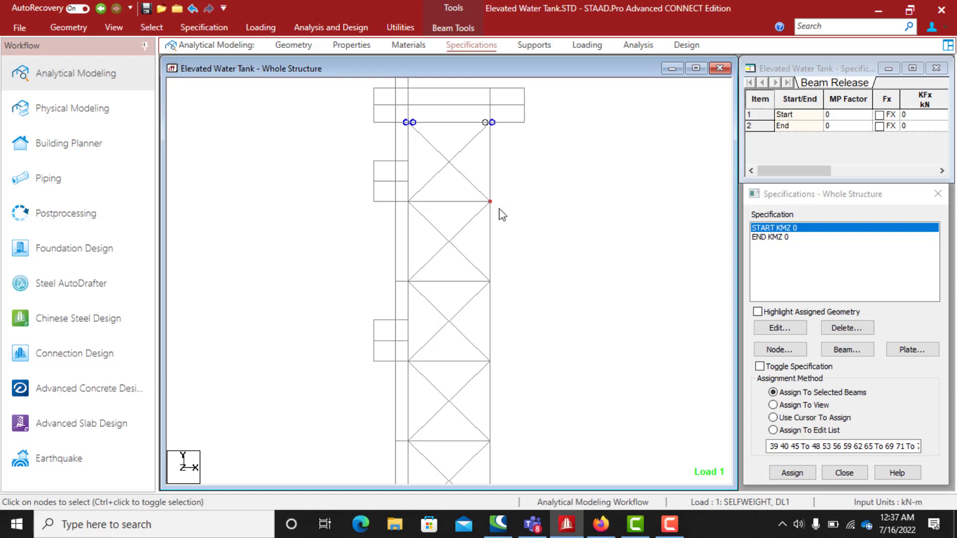
click(367, 199)
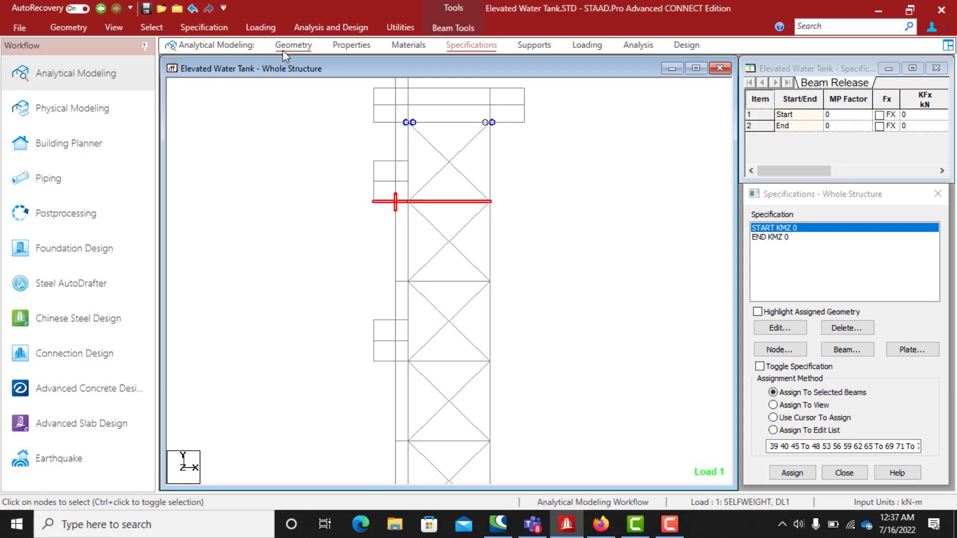
click(126, 33)
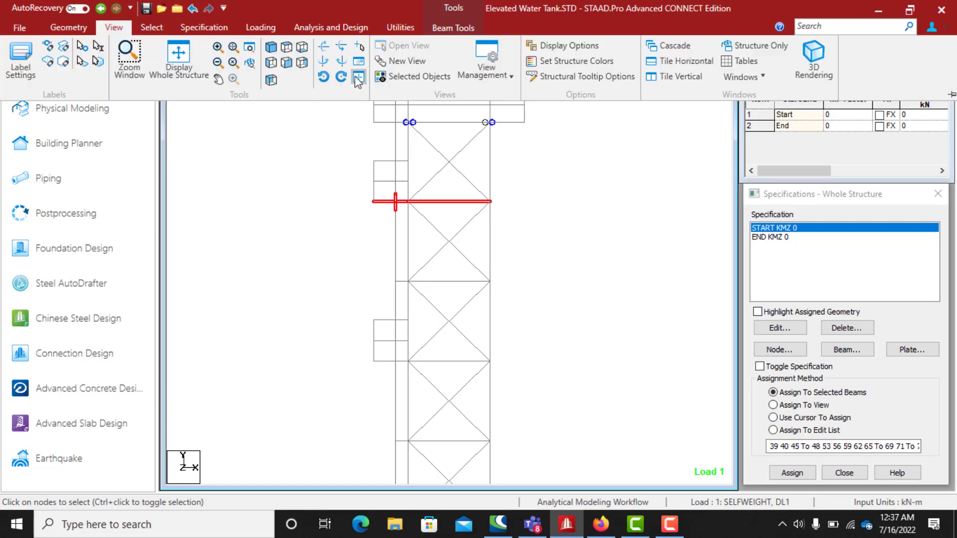
click(414, 76)
click(276, 49)
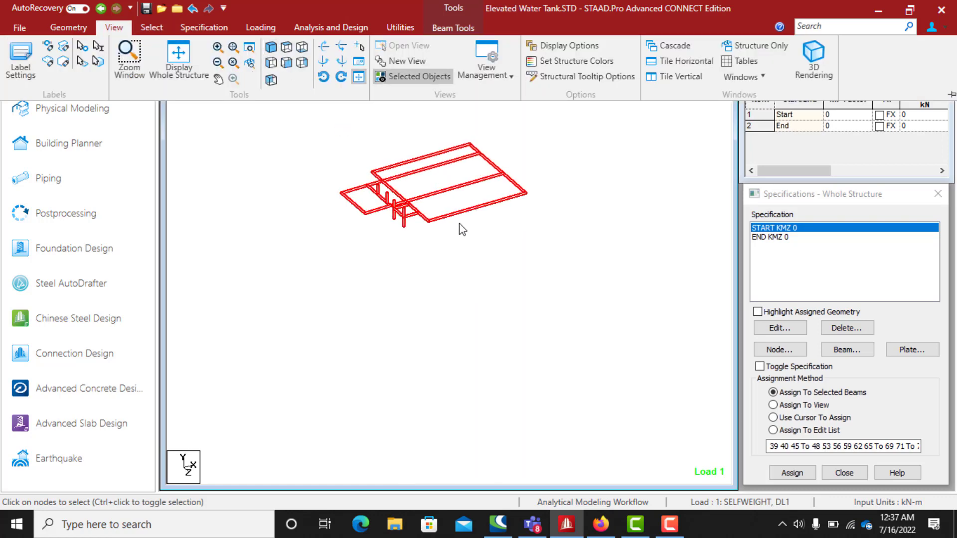
click(588, 453)
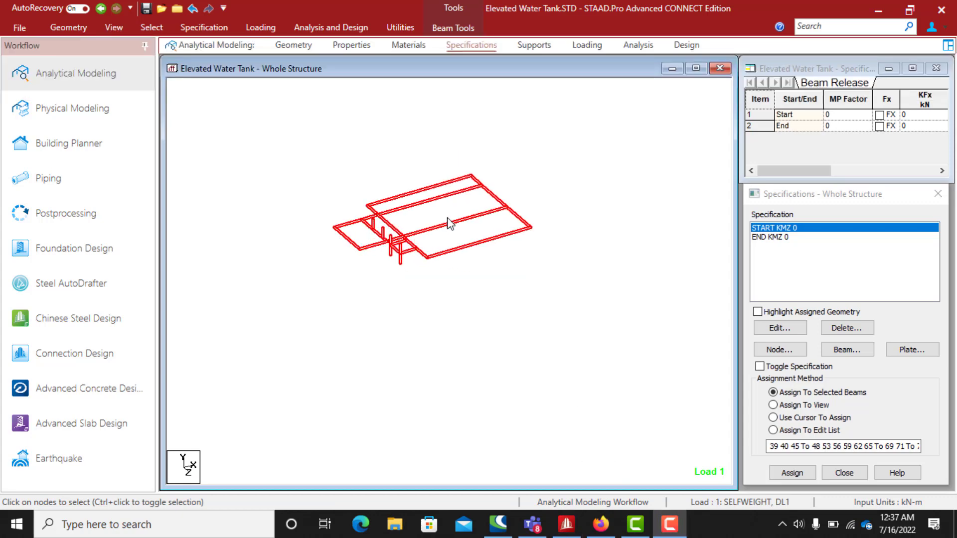
click(449, 278)
middle_drag(451, 263, 422, 285)
scroll(422, 285, up, 3)
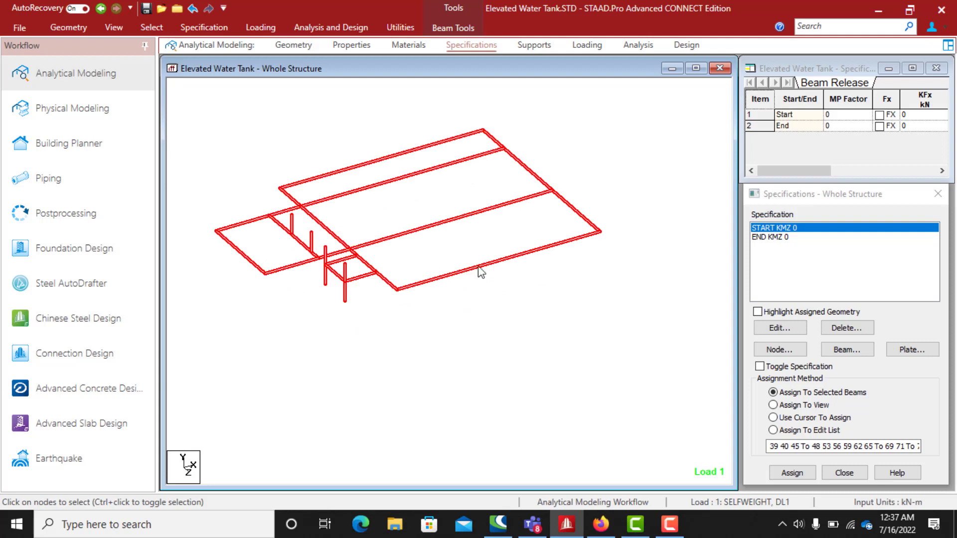
Step: Inspect the individual beams and girder segments of the isolated platform, checking start and end orientation and where the members are split
click(435, 282)
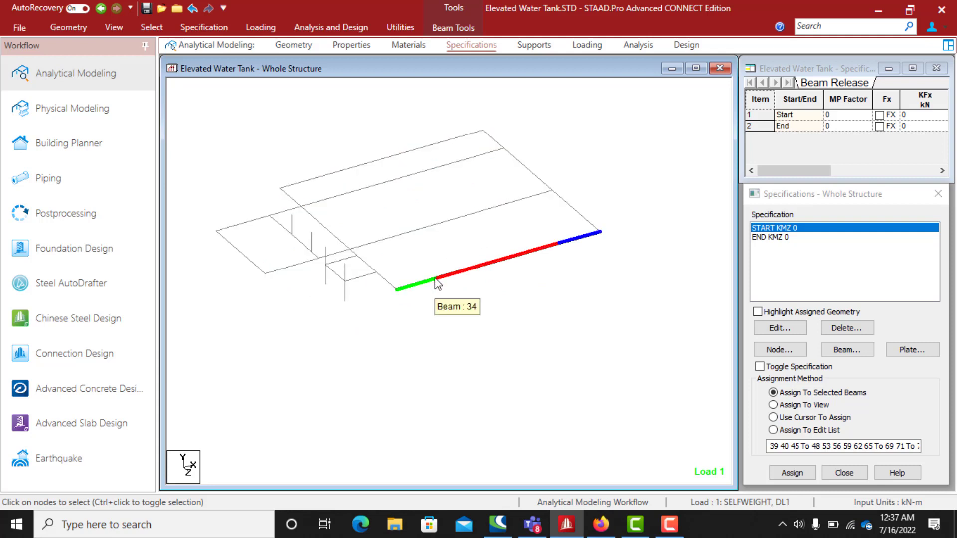
click(378, 185)
click(434, 226)
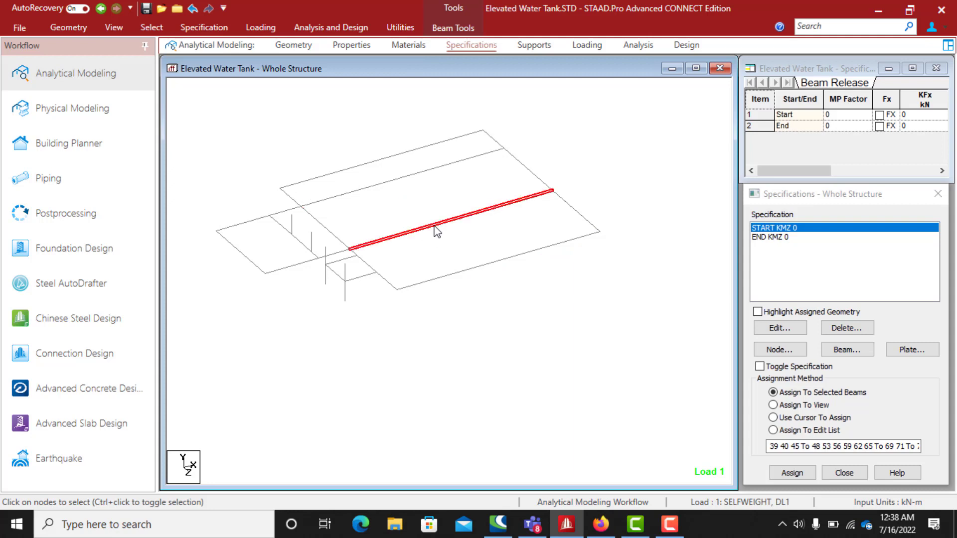
click(570, 207)
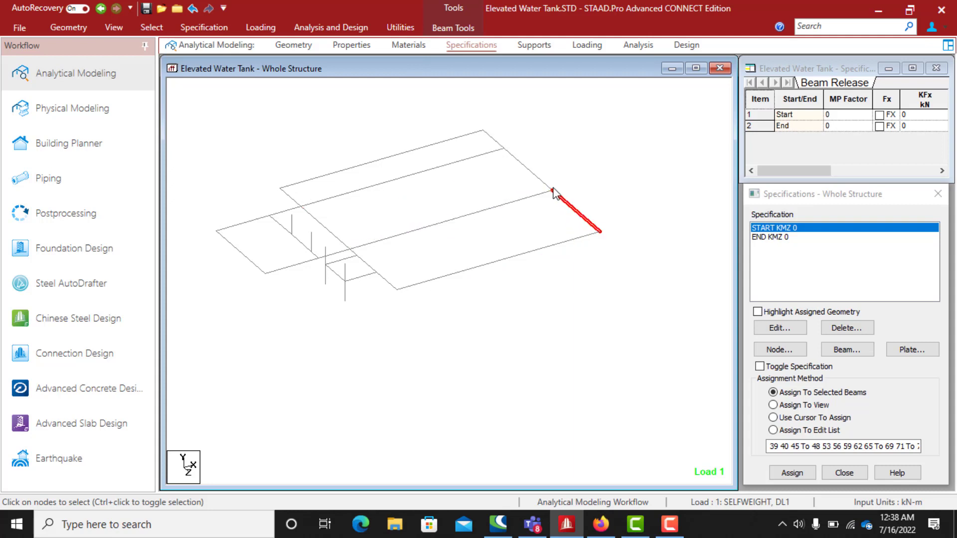
click(529, 170)
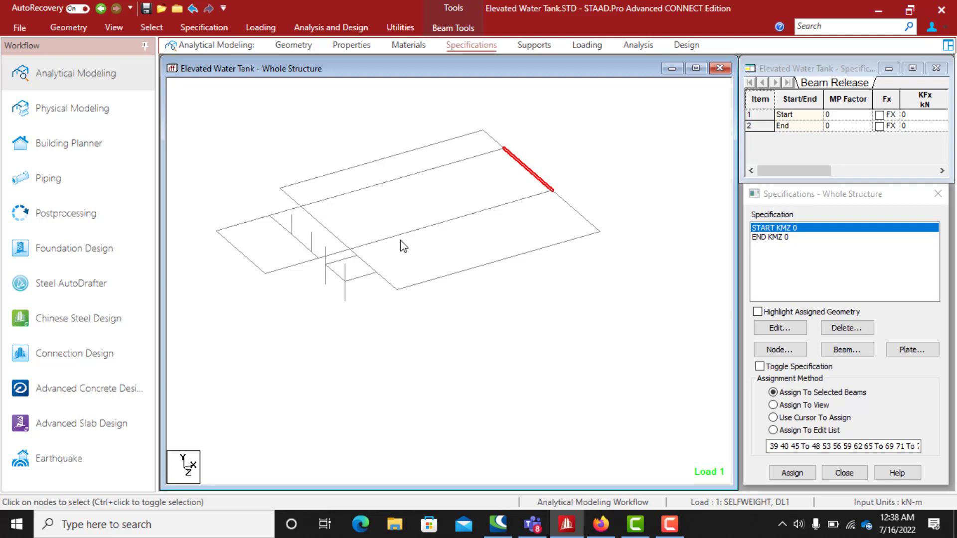
click(357, 250)
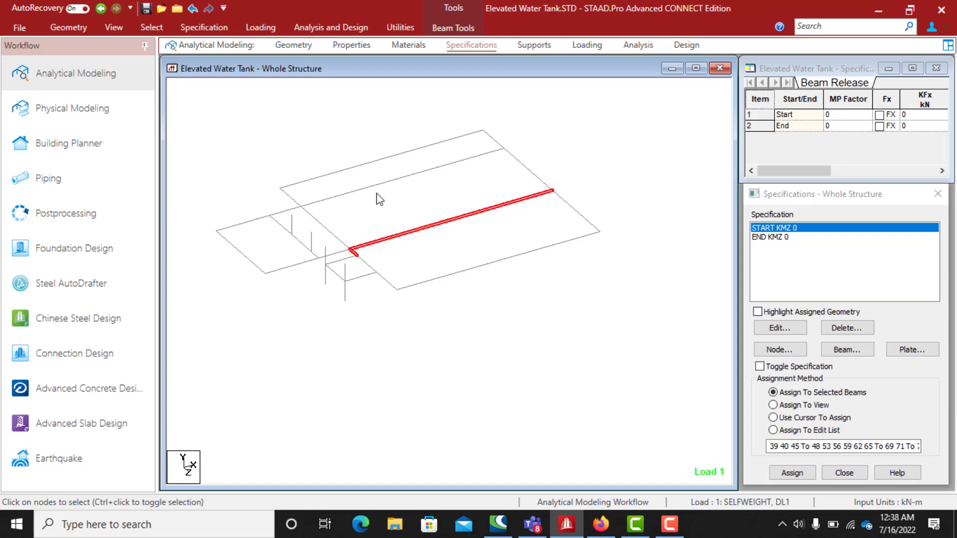
click(360, 192)
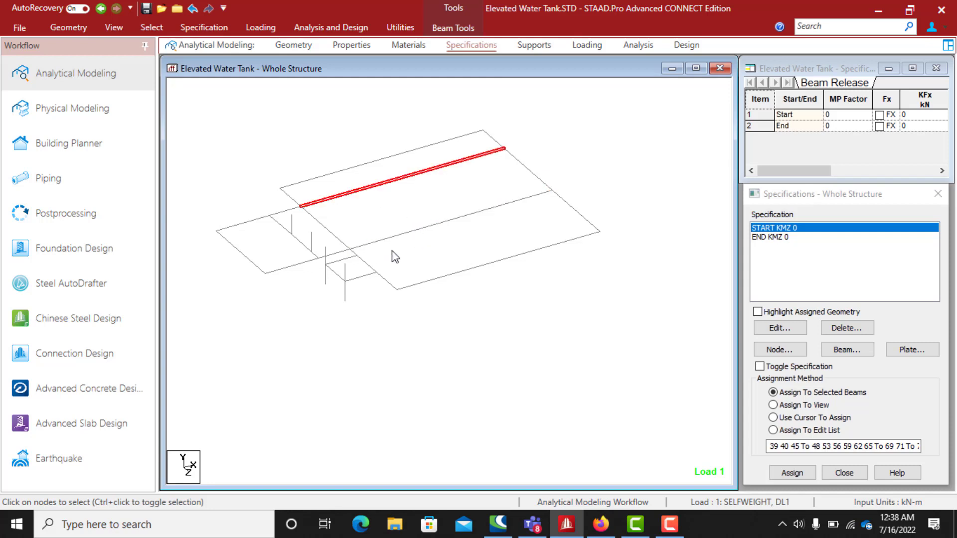
click(350, 168)
click(523, 178)
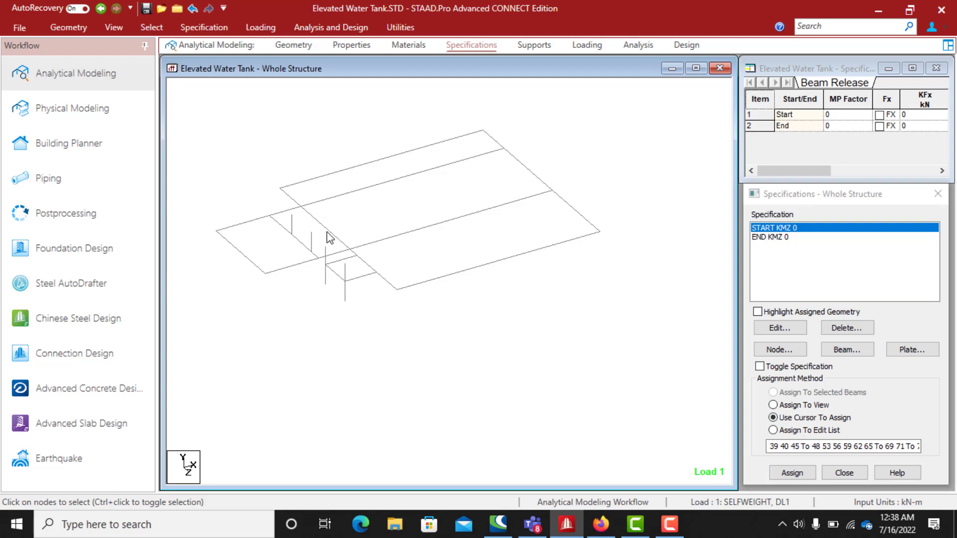
click(288, 197)
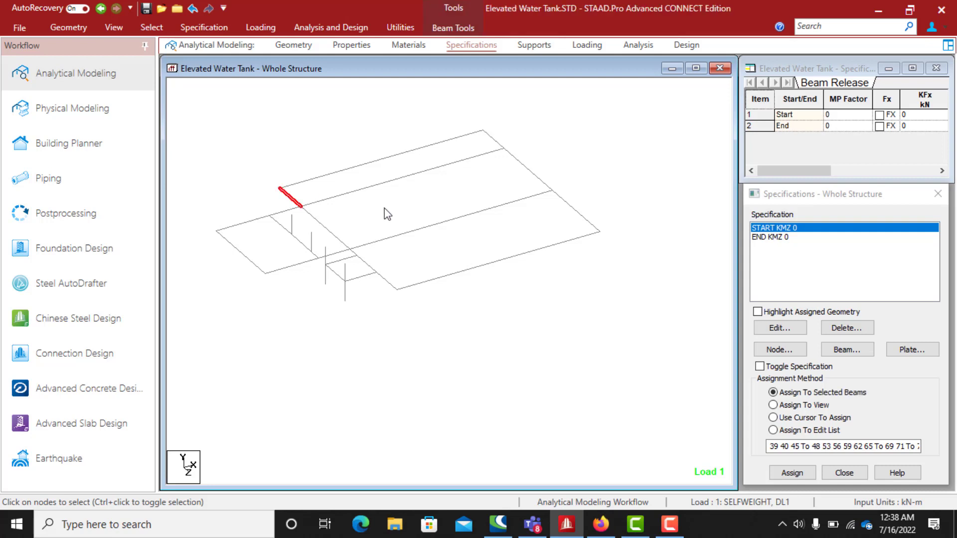
Step: Try to assign START KMZ 0 to both intermediate long beams, the +Z edge beam and the four outer girder segments together
click(434, 169)
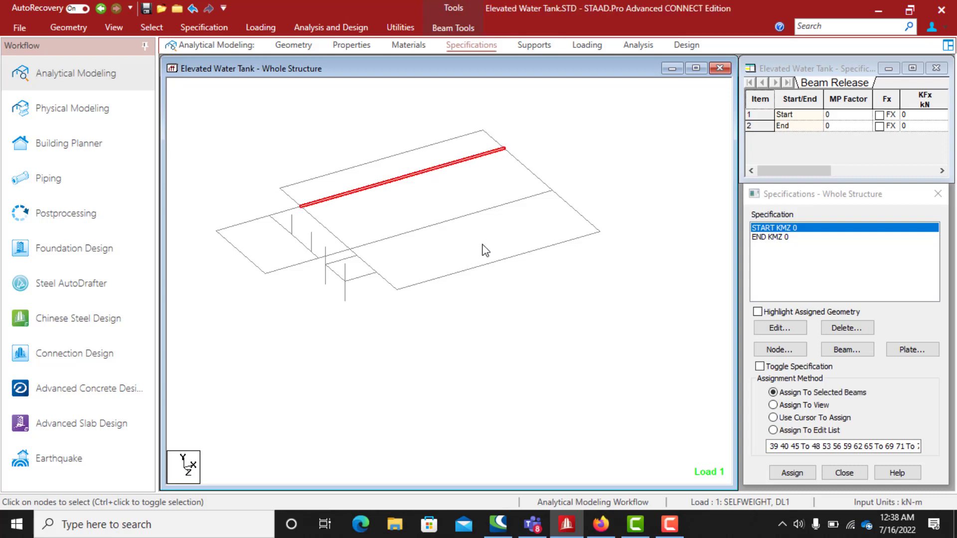
ctrl+click(466, 217)
ctrl+click(494, 268)
ctrl+click(580, 214)
ctrl+click(491, 141)
ctrl+click(290, 198)
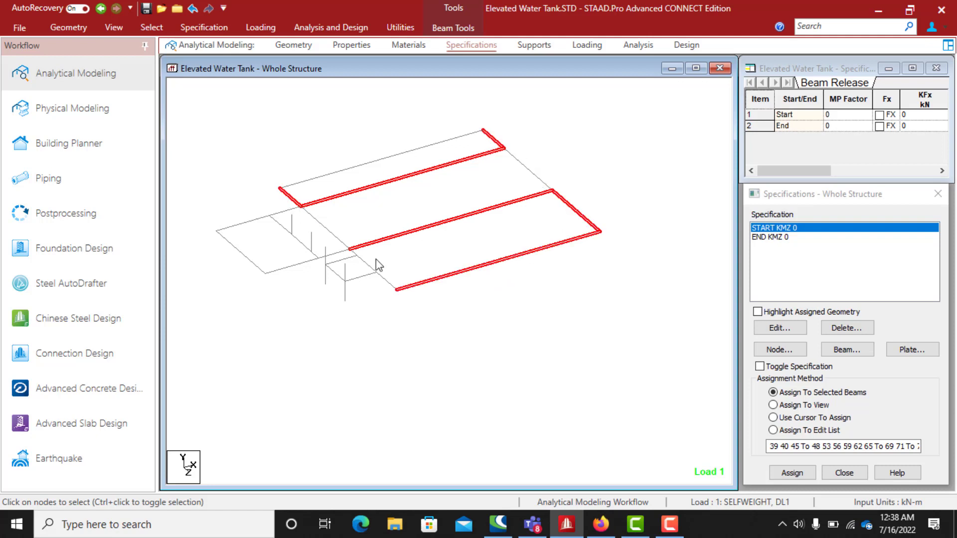
ctrl+click(389, 283)
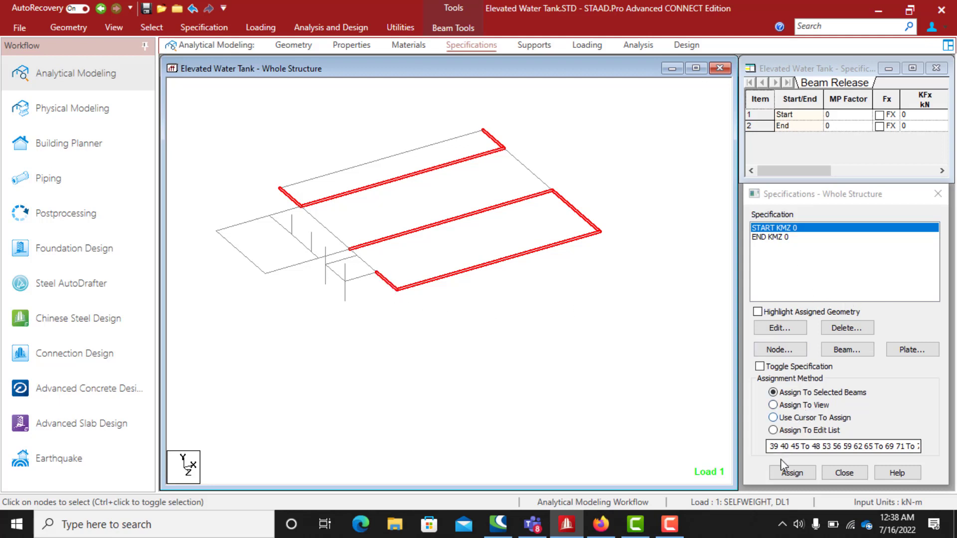
click(792, 473)
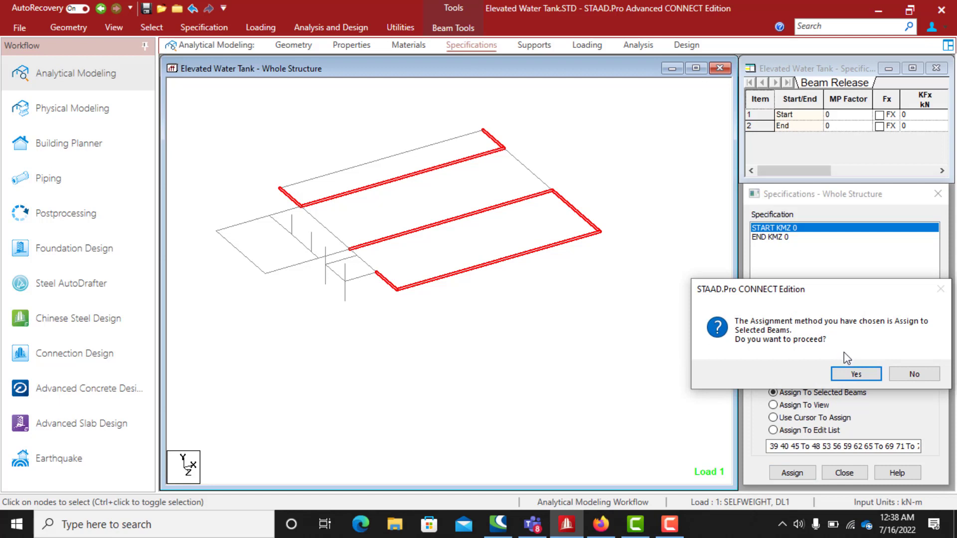
click(855, 373)
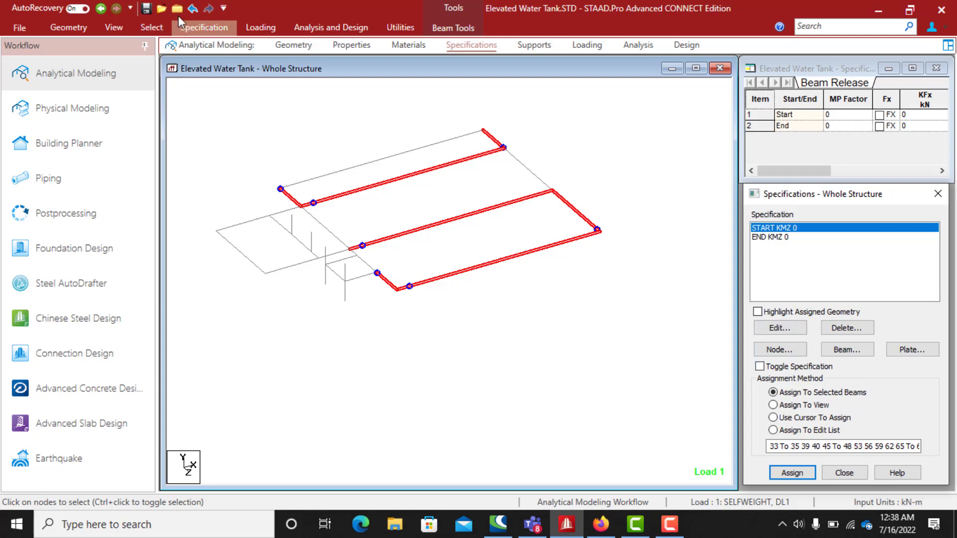
Step: Undo the START KMZ 0 assignment on the seven platform members
click(192, 9)
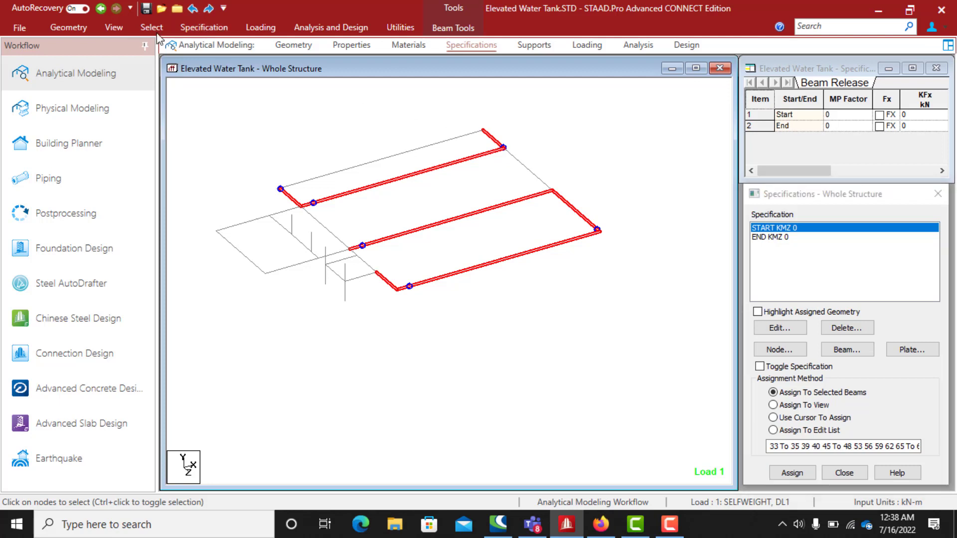
click(193, 8)
click(192, 8)
click(192, 8)
click(193, 9)
click(192, 8)
click(192, 8)
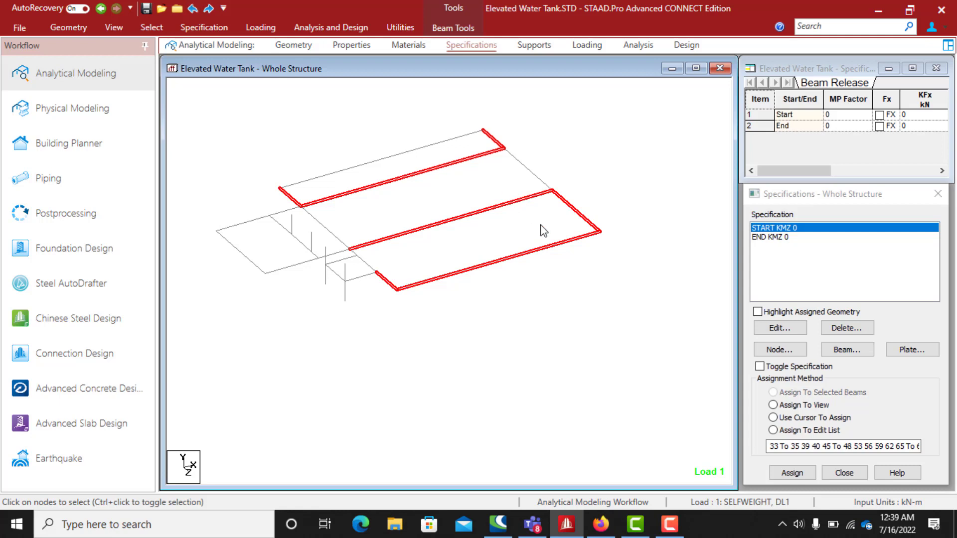
Step: Assign both the START KMZ 0 and END KMZ 0 releases to the long +Z edge beam of the platform
click(793, 473)
click(798, 373)
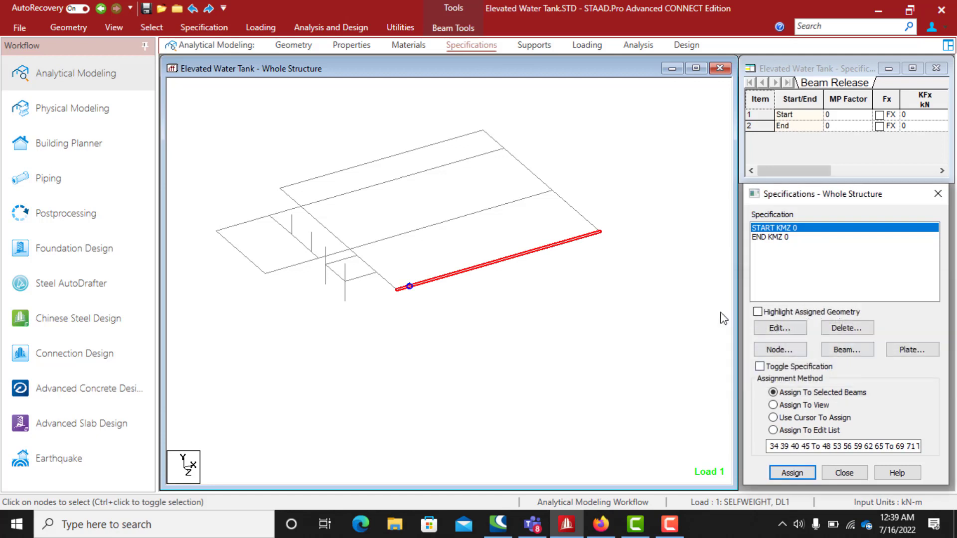
click(793, 238)
click(791, 474)
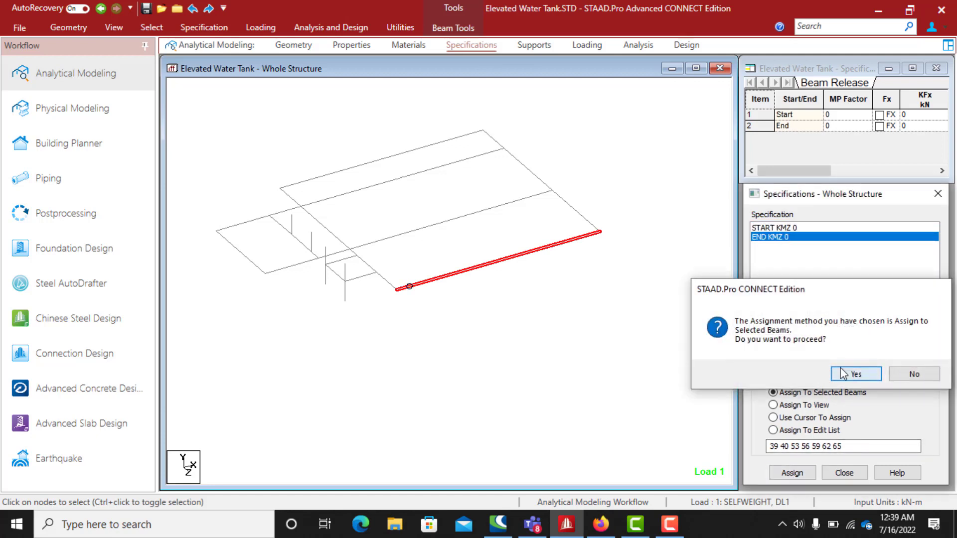
click(843, 374)
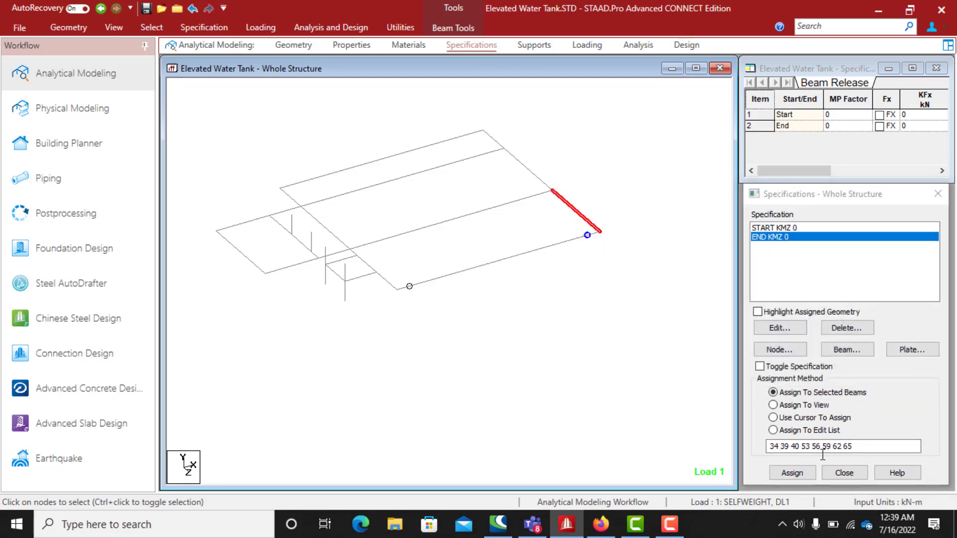
Step: Try END KMZ 0 on the +X girder's outer segment at the +Z corner, and assign START KMZ 0 to it instead
click(798, 475)
click(852, 374)
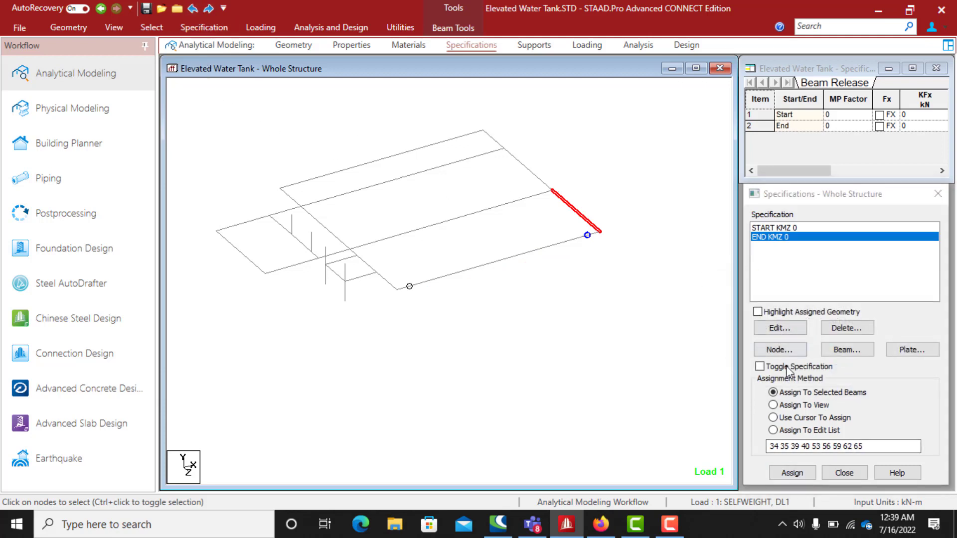
click(777, 227)
click(803, 474)
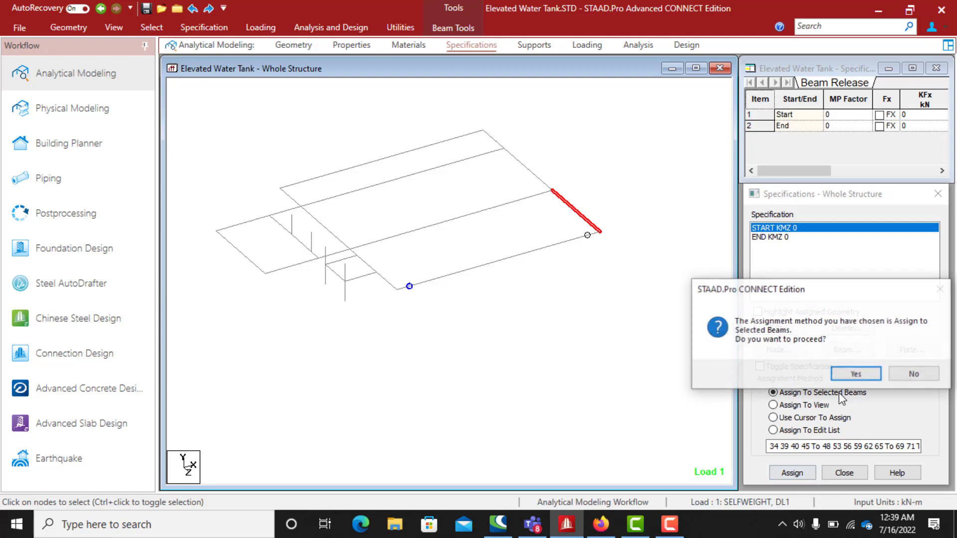
click(854, 375)
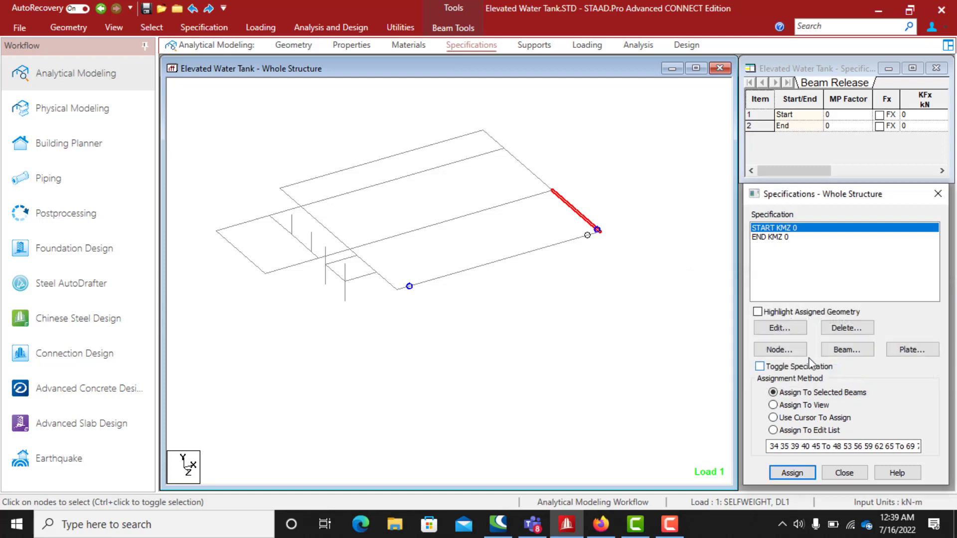
Step: Assign both the START KMZ 0 and END KMZ 0 releases to the intermediate long beam nearest the +Z edge
click(350, 249)
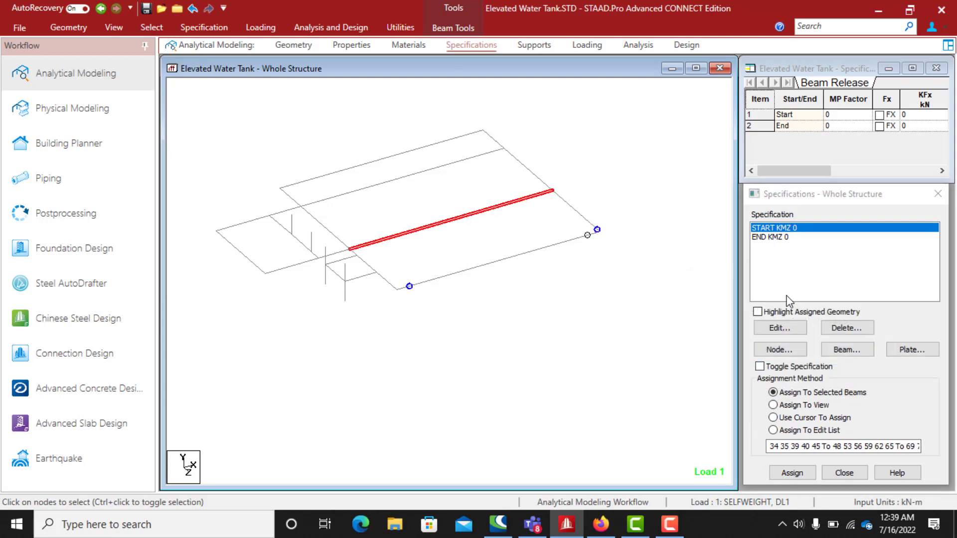
click(795, 474)
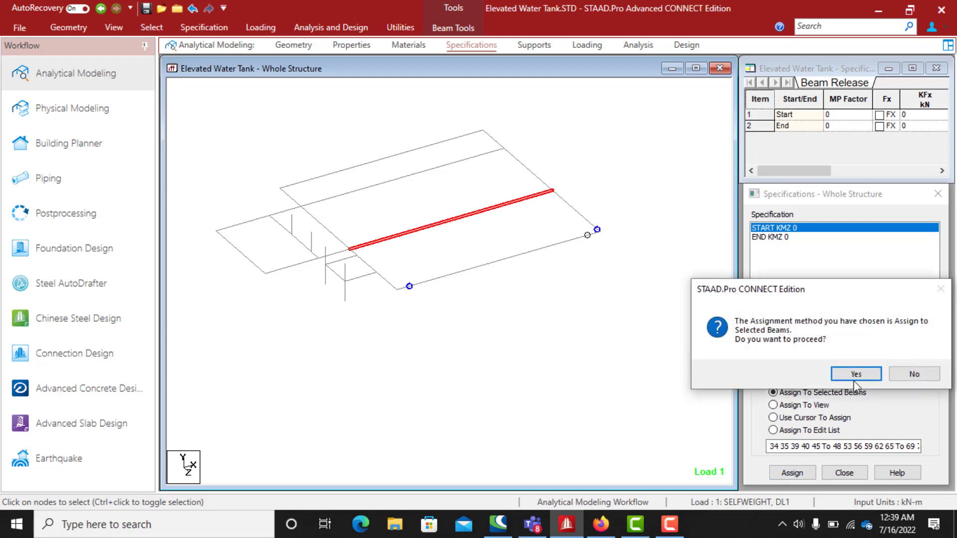
click(854, 375)
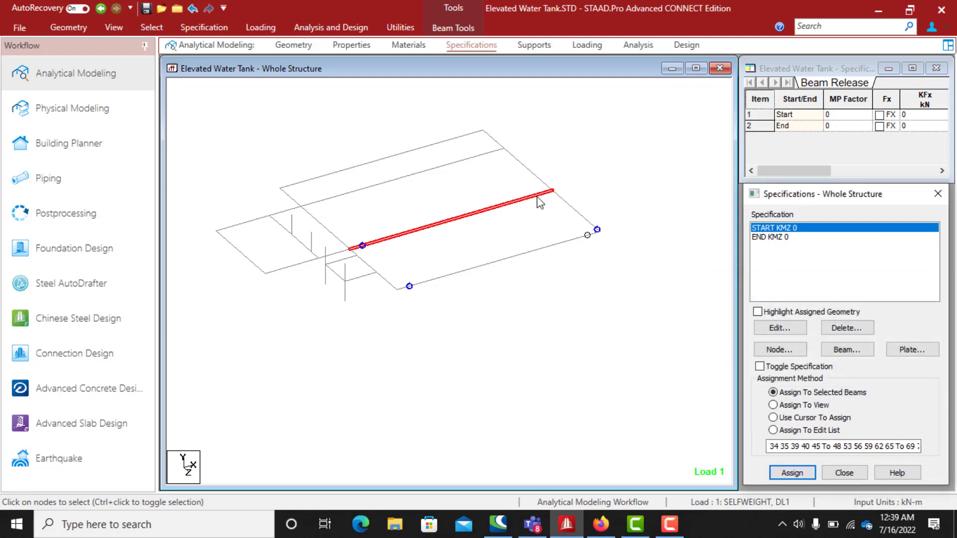
click(768, 238)
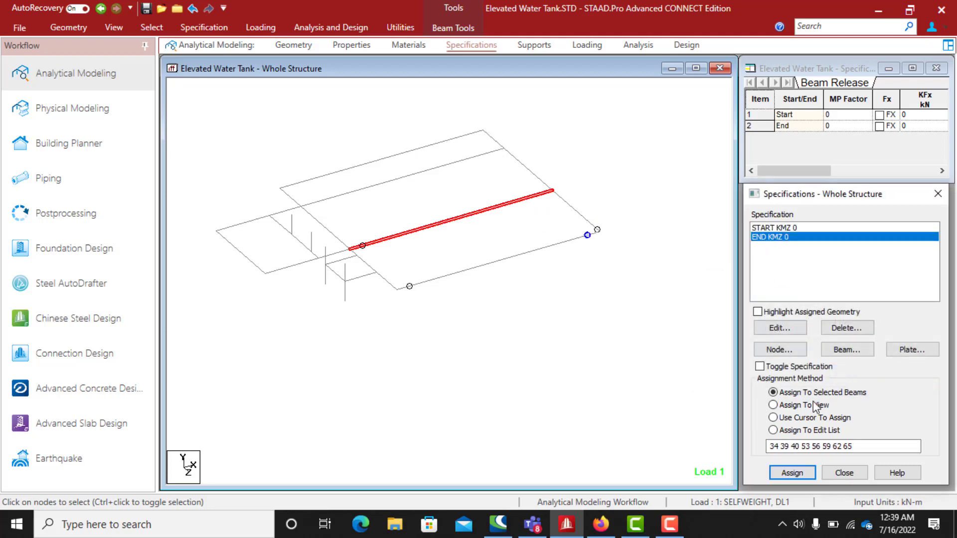
click(793, 474)
click(841, 370)
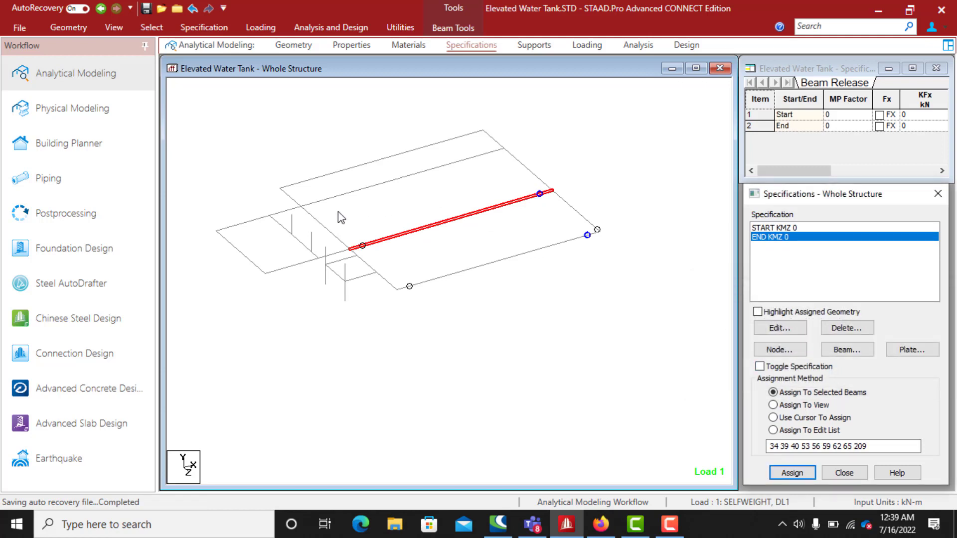
Step: Assign the START KMZ 0 release to the -X girder's outer segment at the -Z corner
click(294, 201)
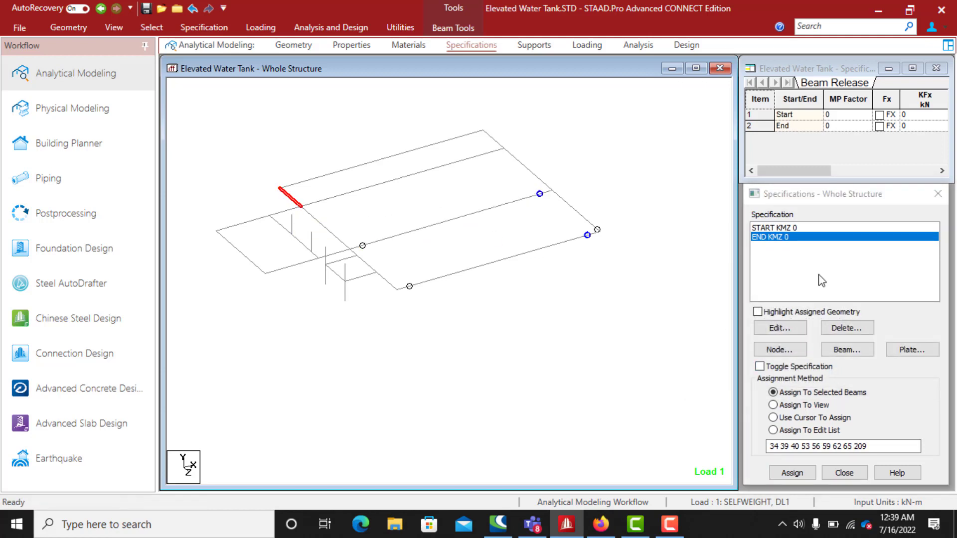
click(772, 228)
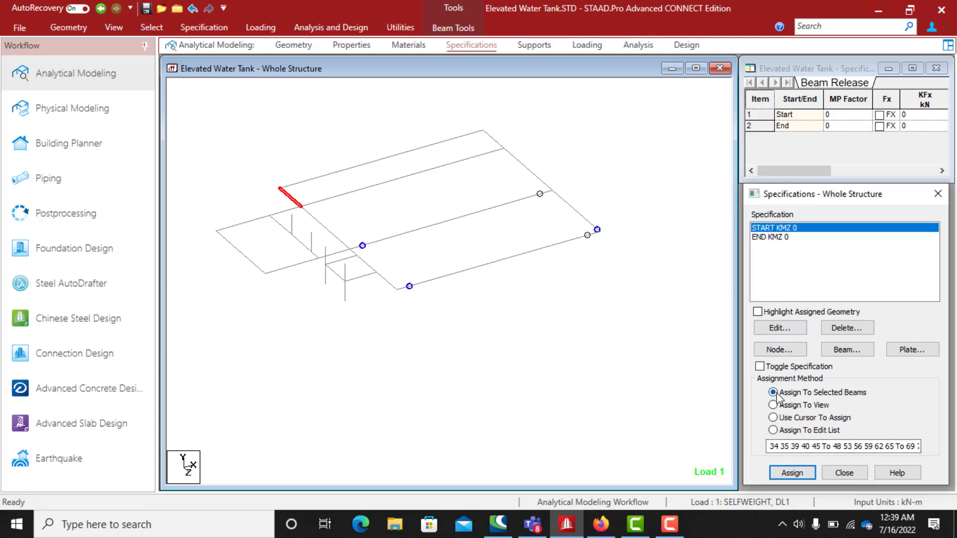
click(793, 473)
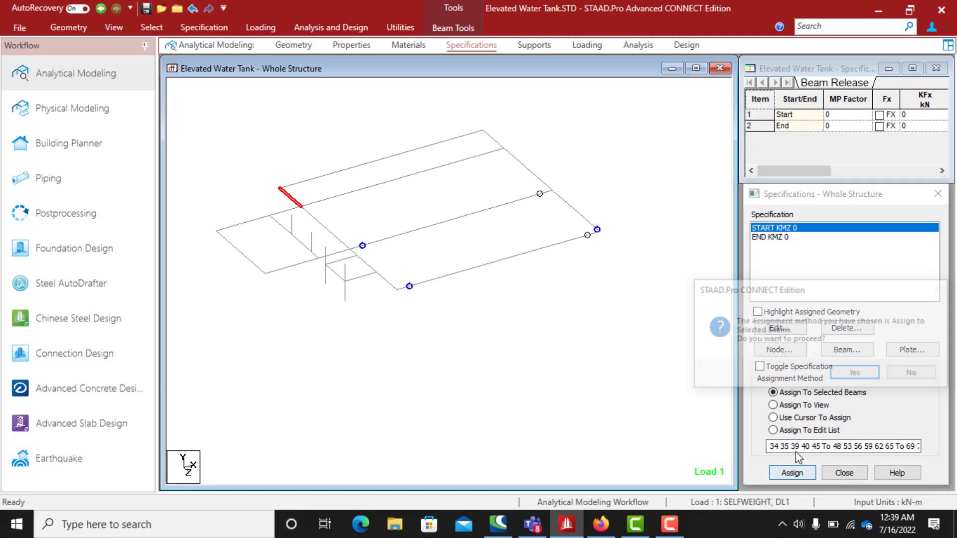
click(854, 374)
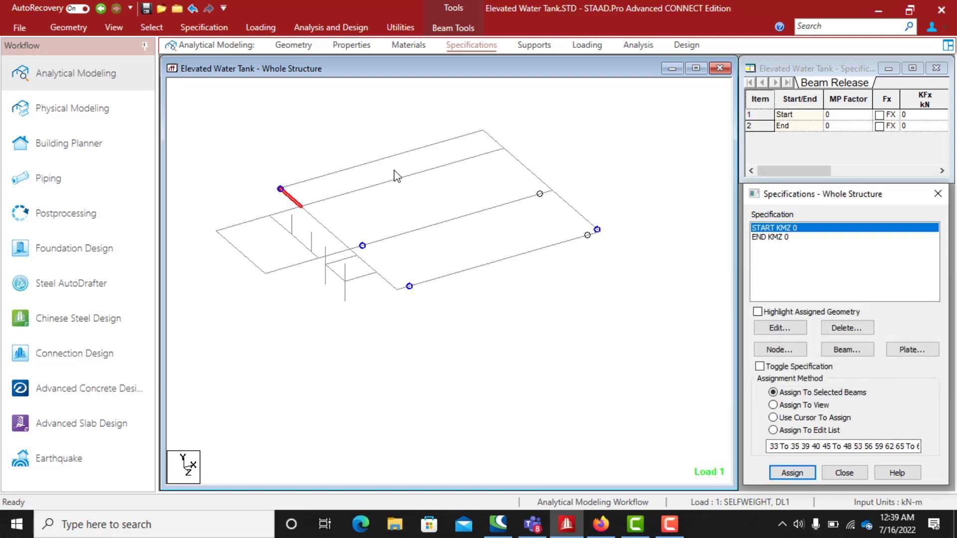
Step: Assign both the START KMZ 0 and END KMZ 0 releases to the long -Z edge beam of the platform
click(358, 170)
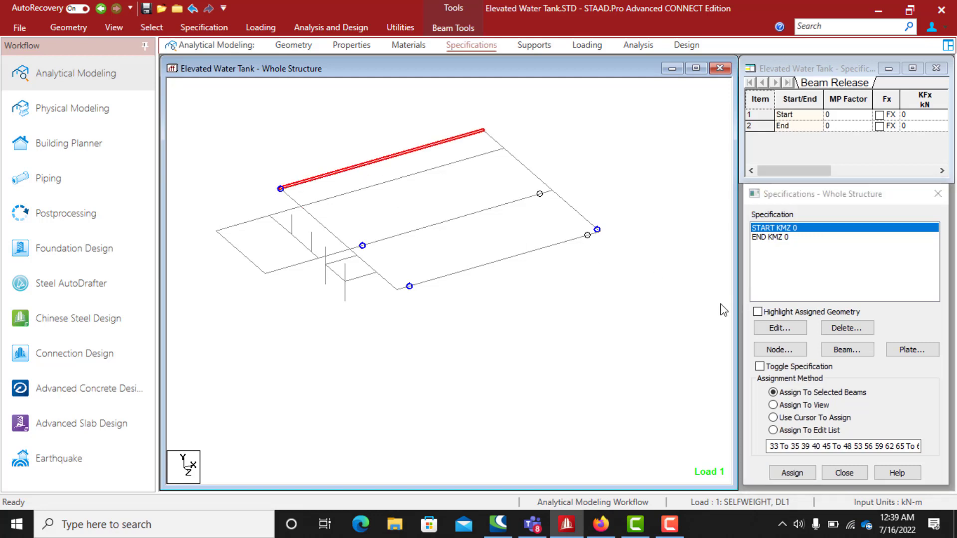
click(792, 473)
click(855, 374)
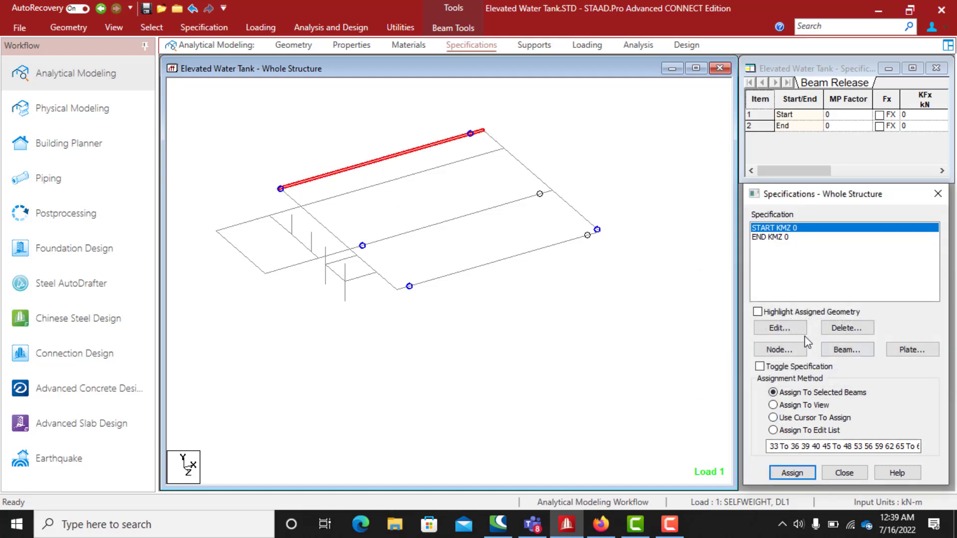
click(758, 238)
click(788, 472)
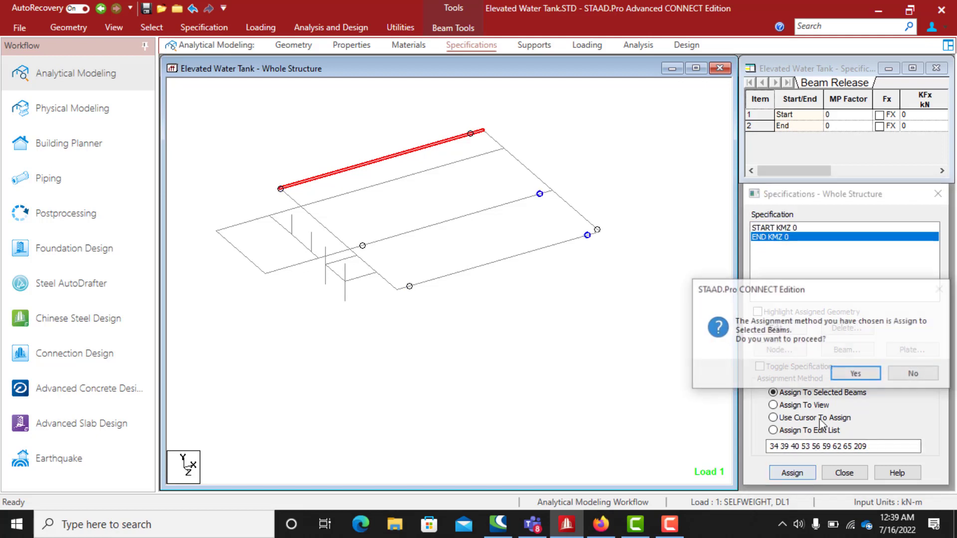
click(853, 375)
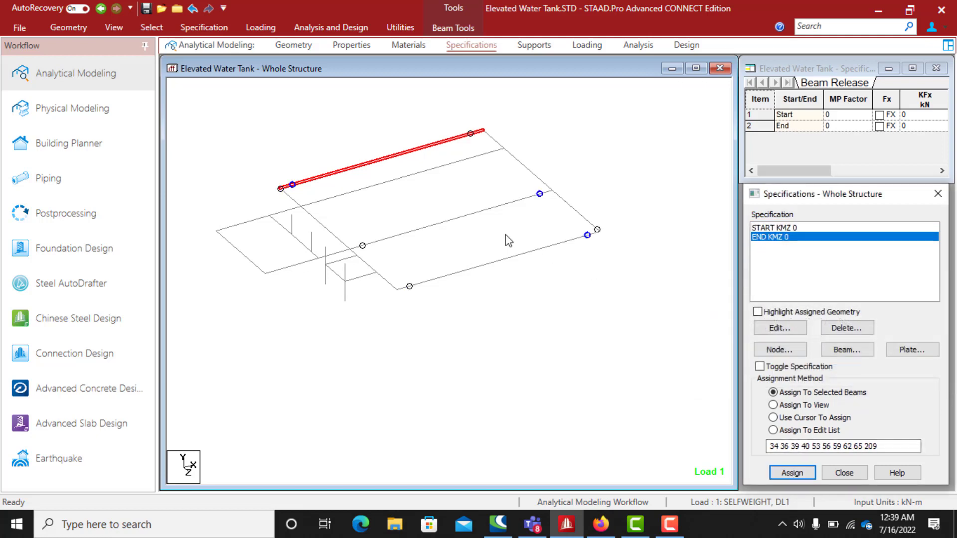
Step: Assign both the END KMZ 0 and START KMZ 0 releases to the intermediate long beam nearest the -Z edge
click(356, 190)
click(788, 472)
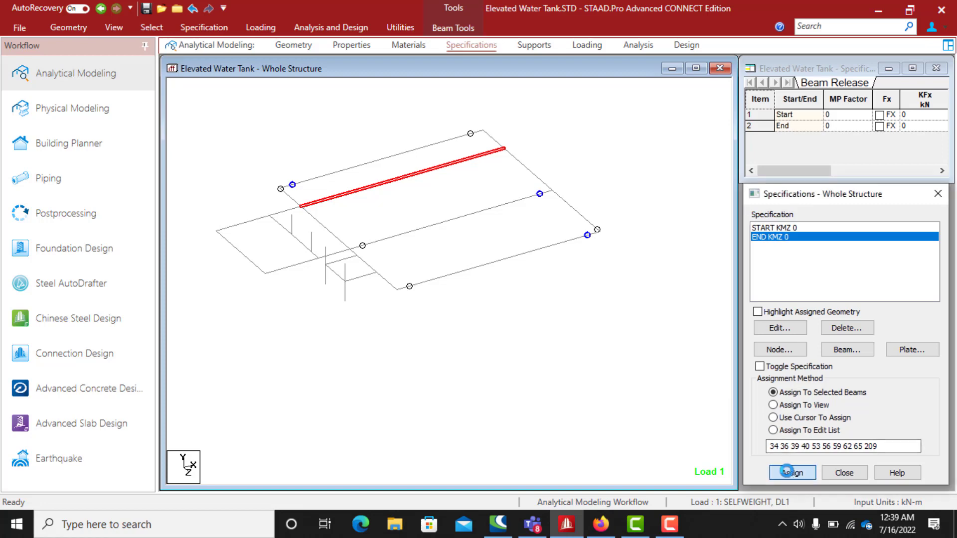
click(853, 373)
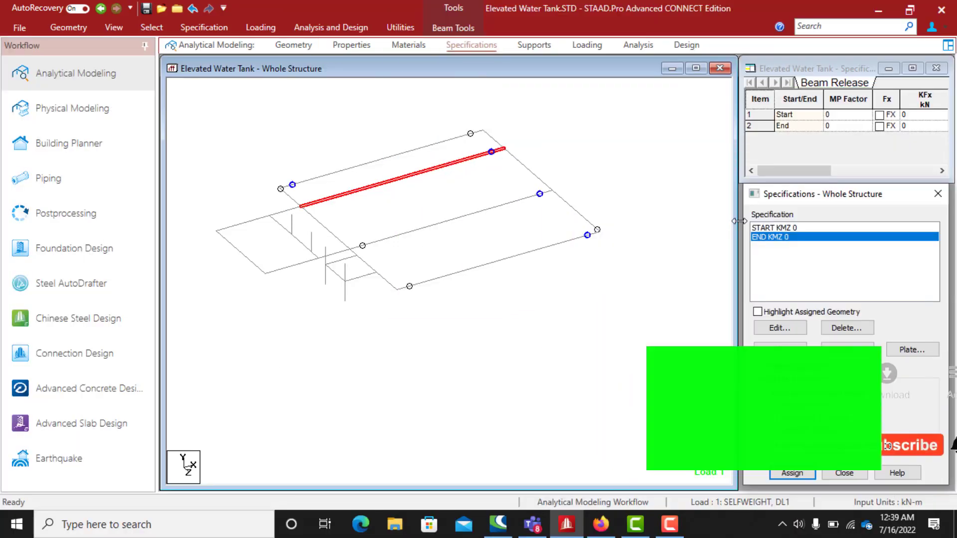
click(774, 228)
click(792, 472)
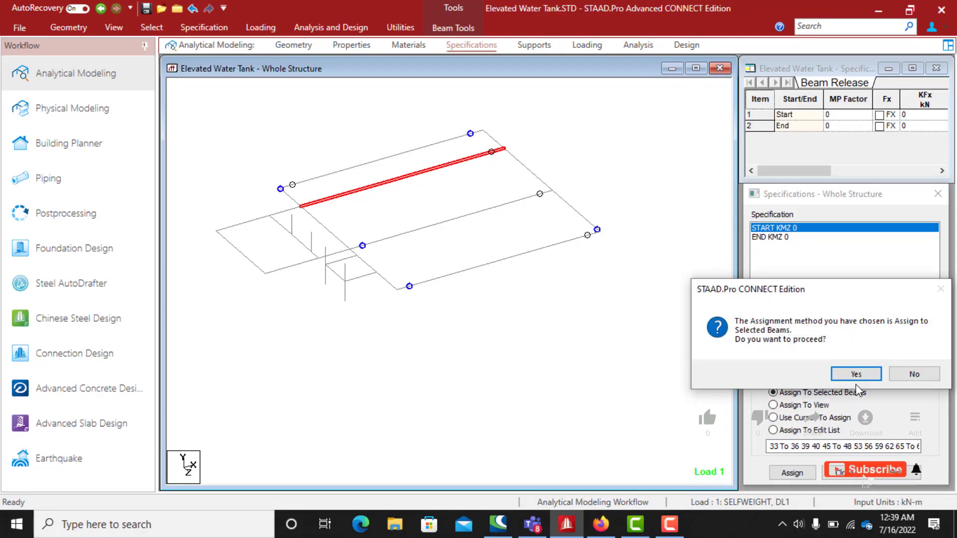
click(857, 374)
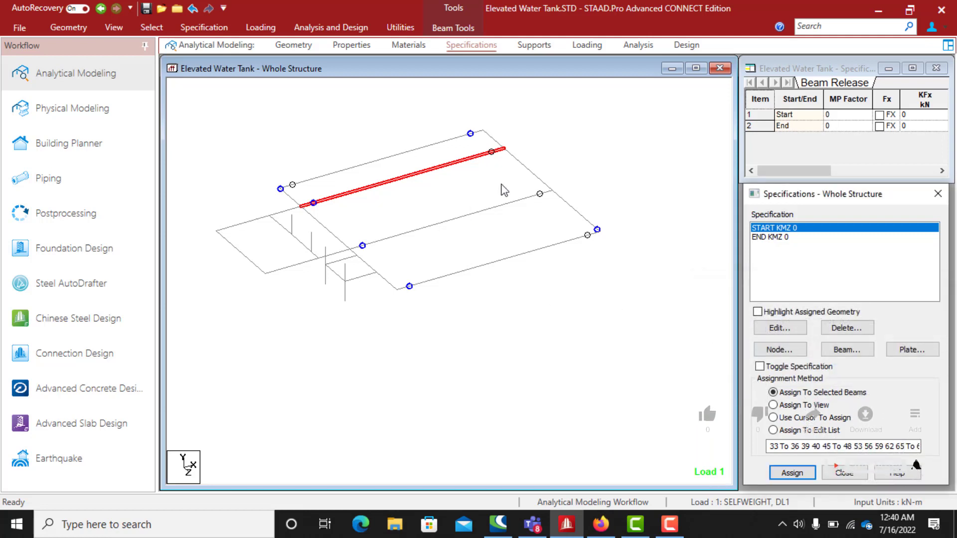
Step: Try START KMZ 0 on the +X girder's outer segment at the -Z corner, and assign END KMZ 0 to it instead
click(494, 141)
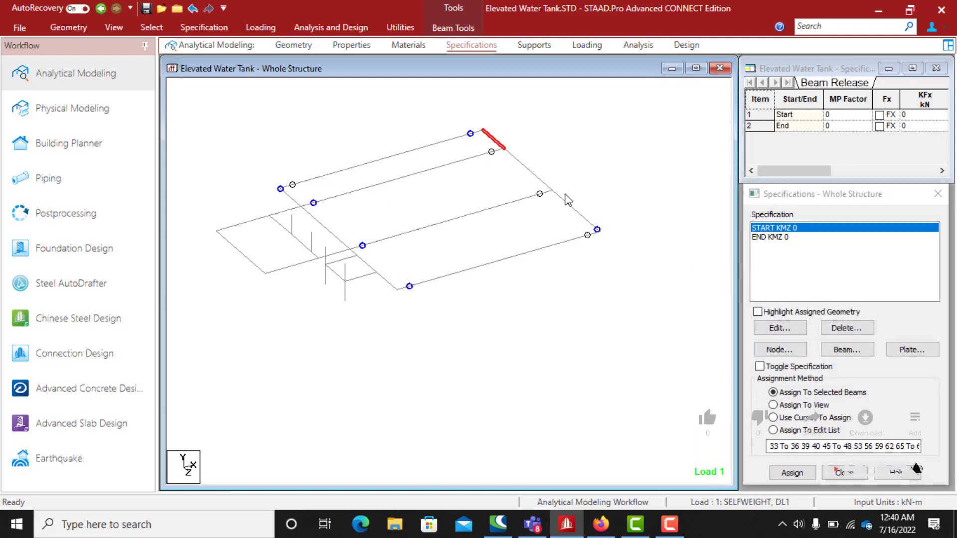
click(792, 473)
click(850, 375)
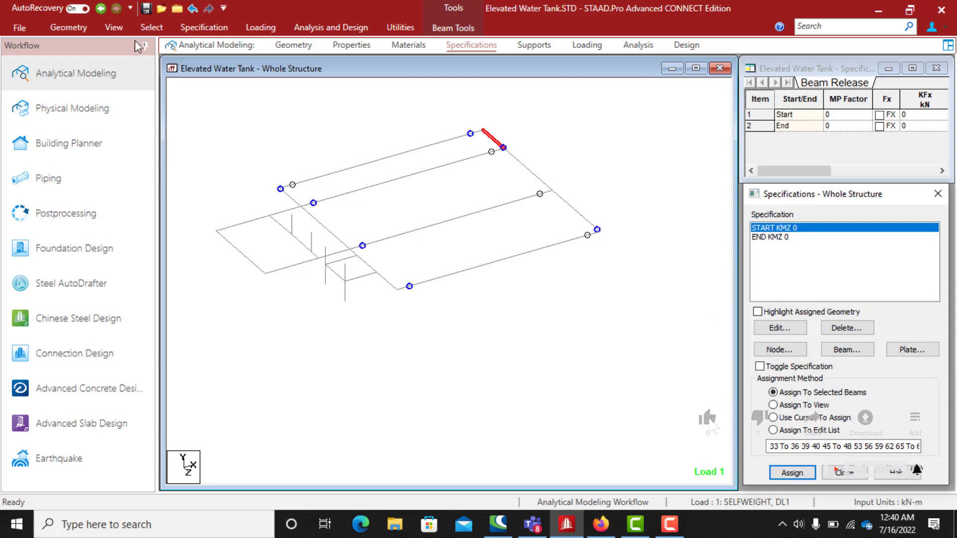
click(193, 8)
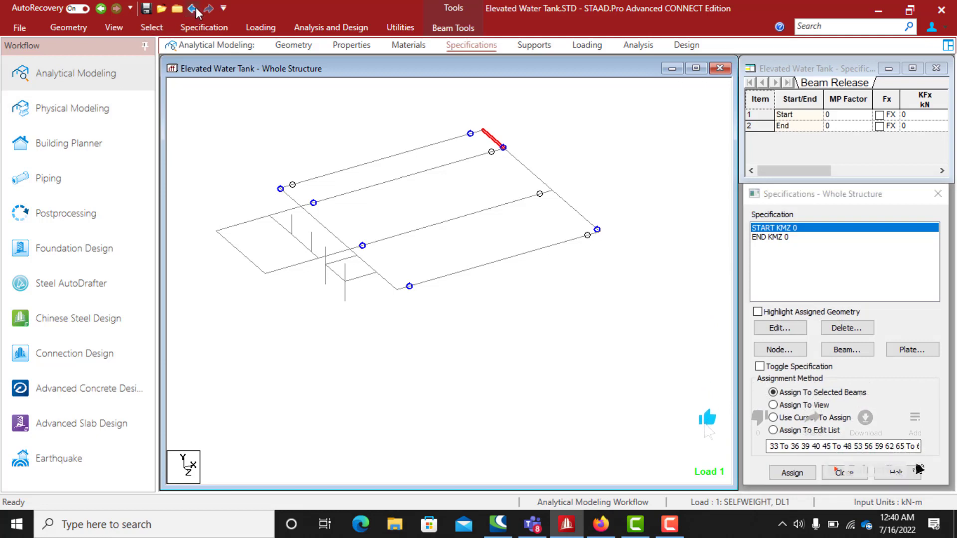
click(772, 238)
click(792, 472)
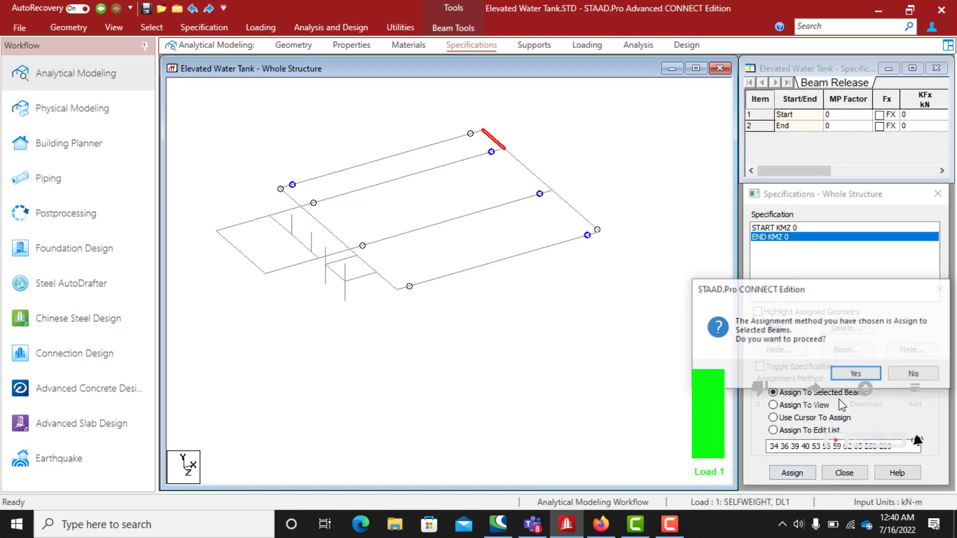
click(855, 375)
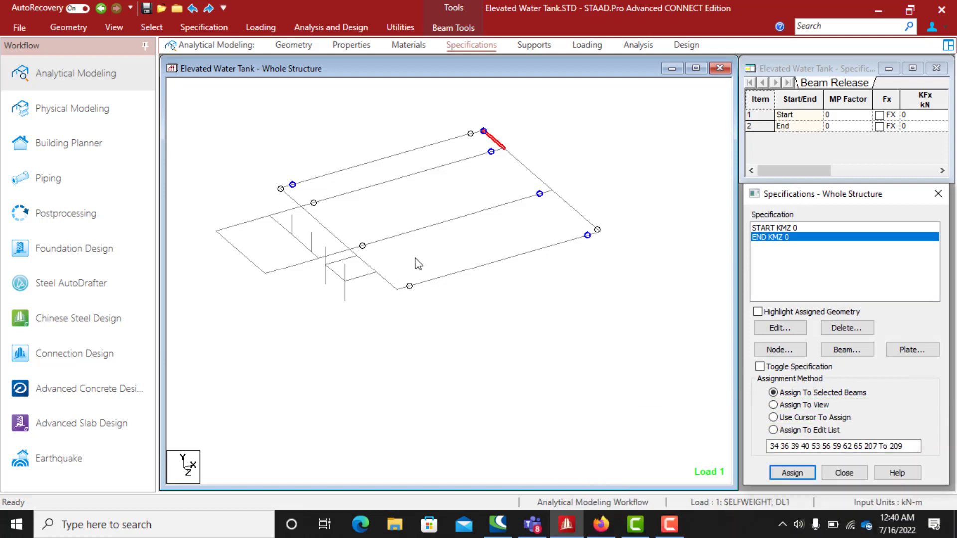
Step: Assign the END KMZ 0 release to the -X girder's outer segment at the +Z corner
click(383, 281)
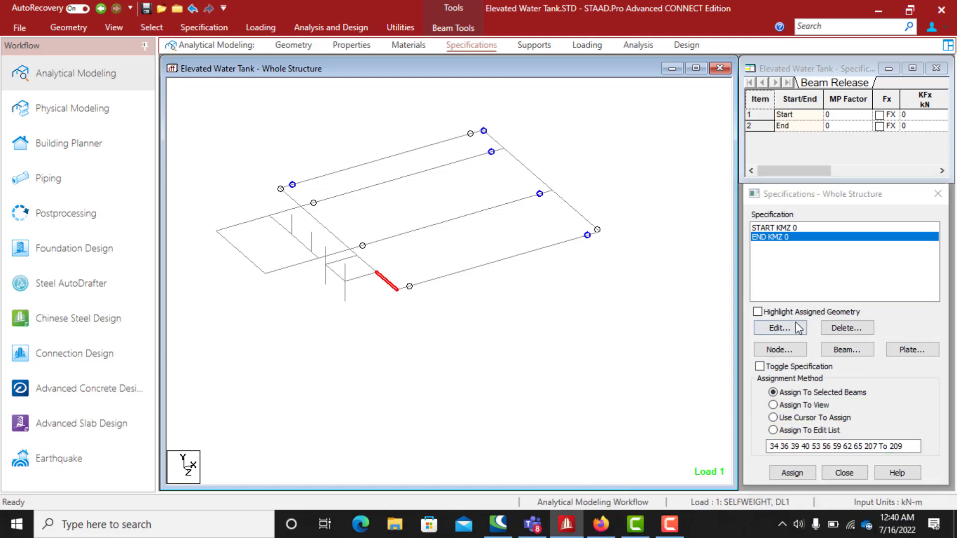
click(801, 471)
click(859, 375)
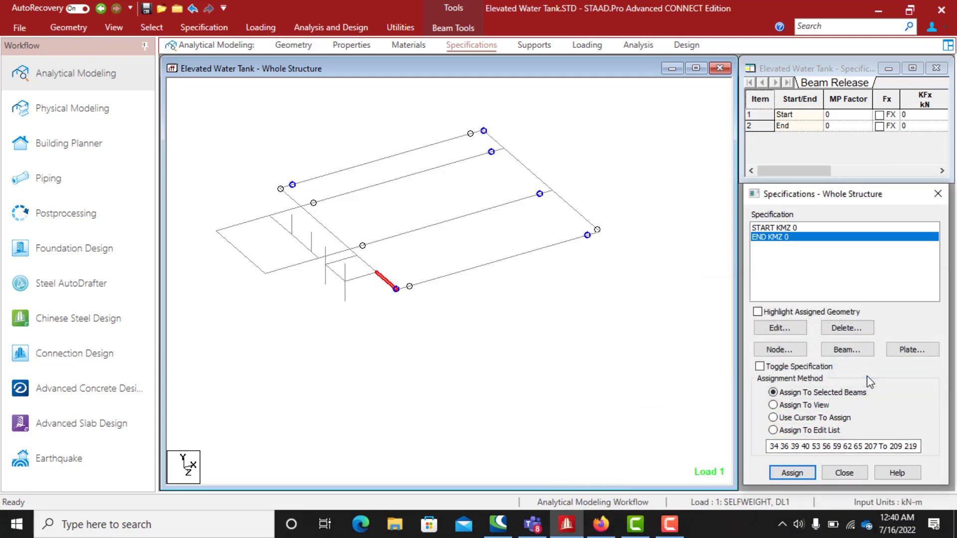
Step: On the next level's rectangular frame, assign both the END KMZ 0 and START KMZ 0 releases to the -Z, +X and +Z edge beams
click(384, 241)
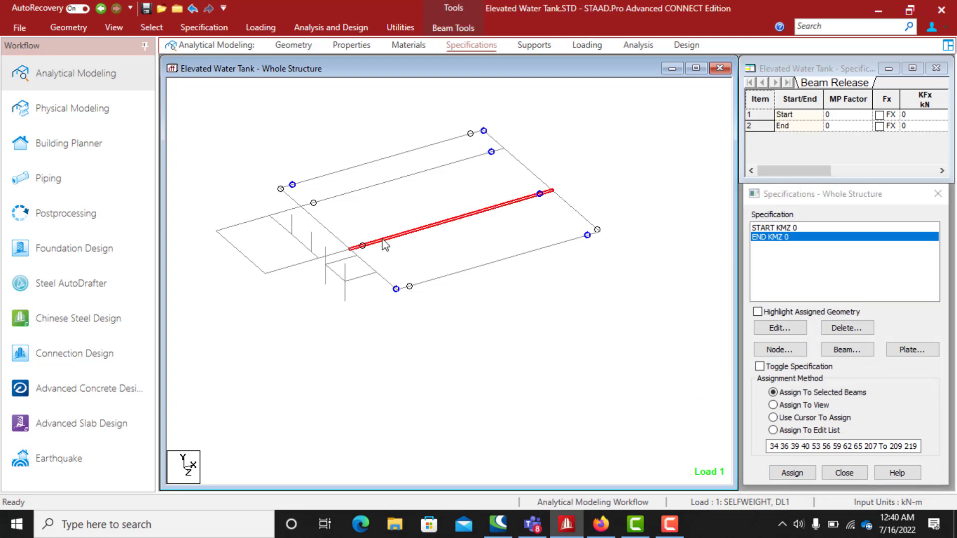
click(68, 28)
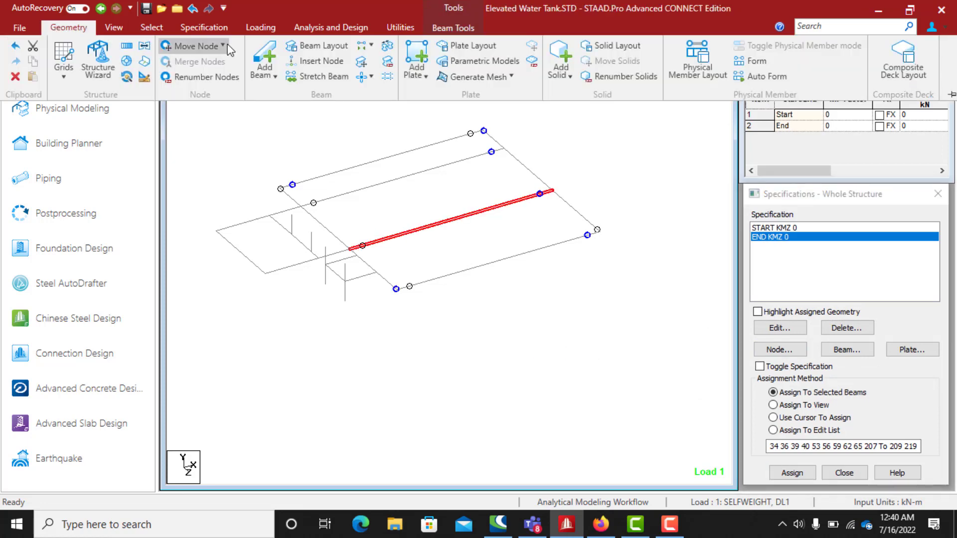
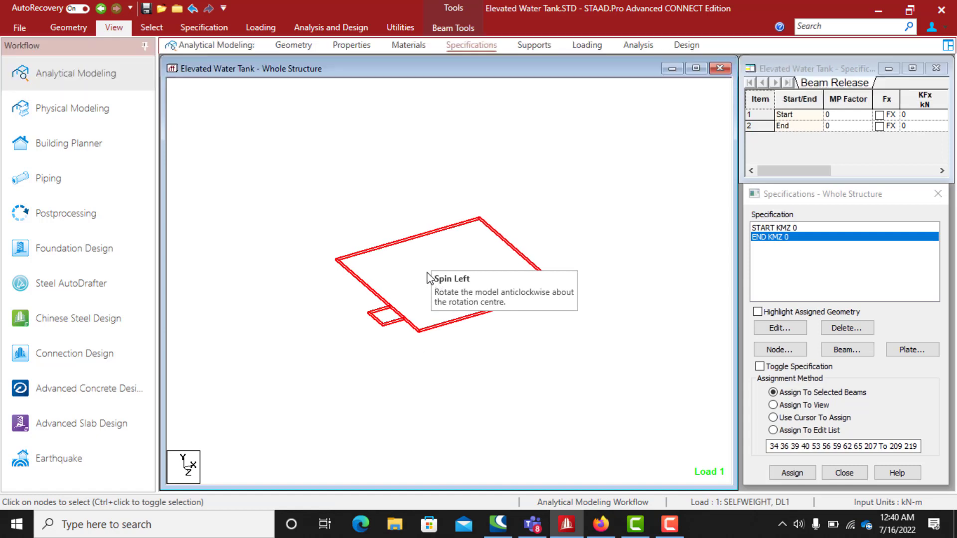
scroll(433, 266, up, 2)
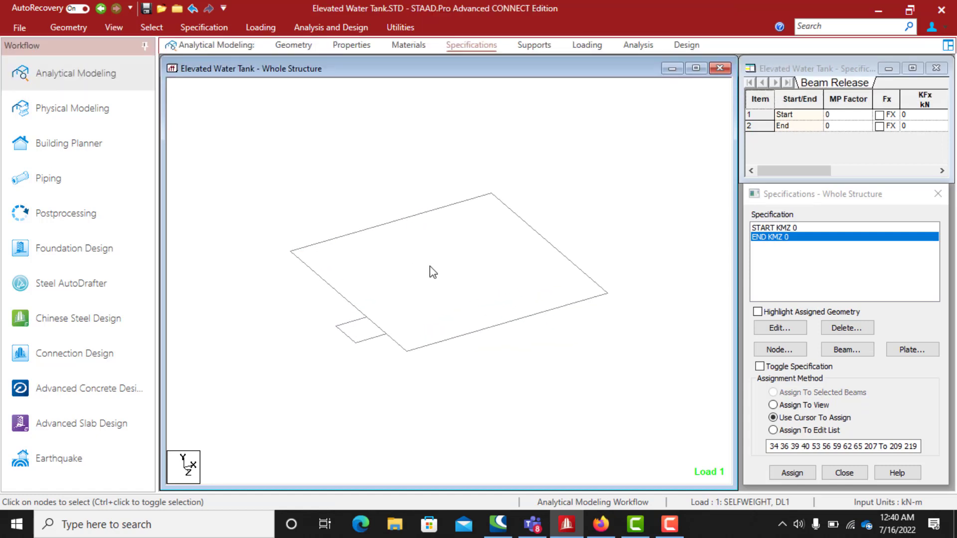
click(387, 222)
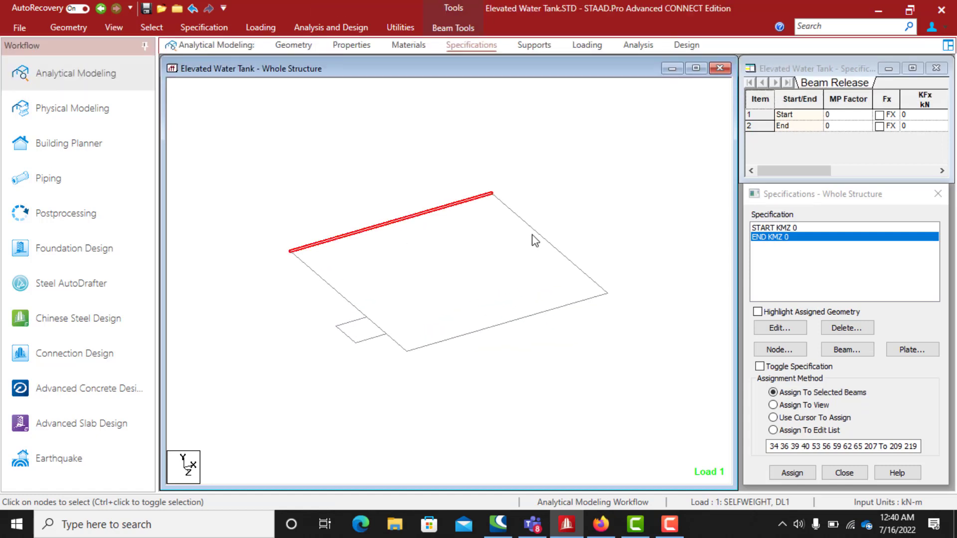
ctrl+click(550, 240)
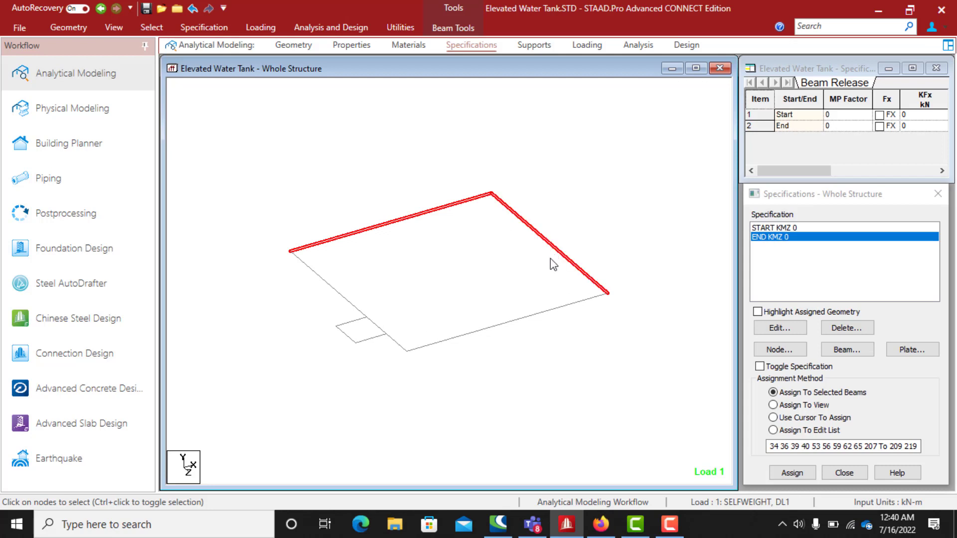
ctrl+click(555, 309)
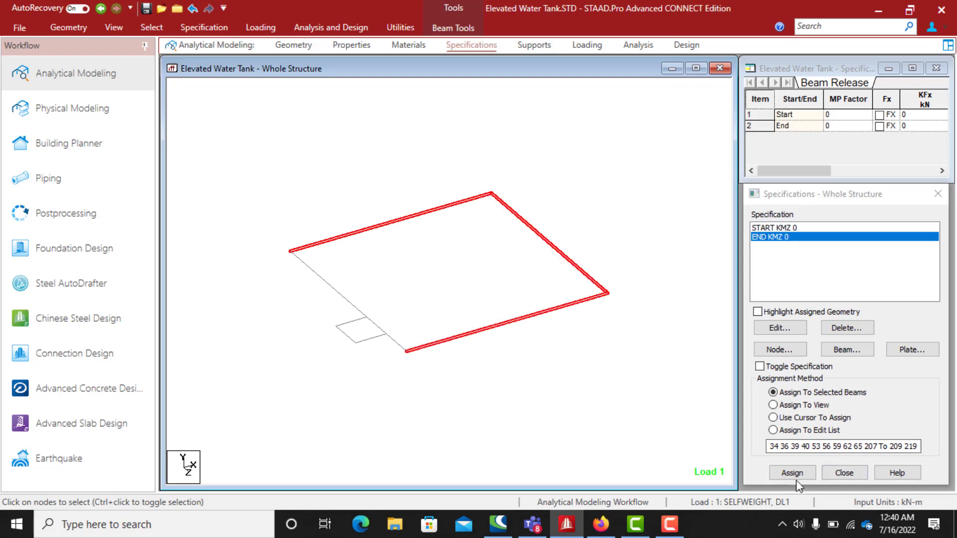
click(812, 470)
click(867, 376)
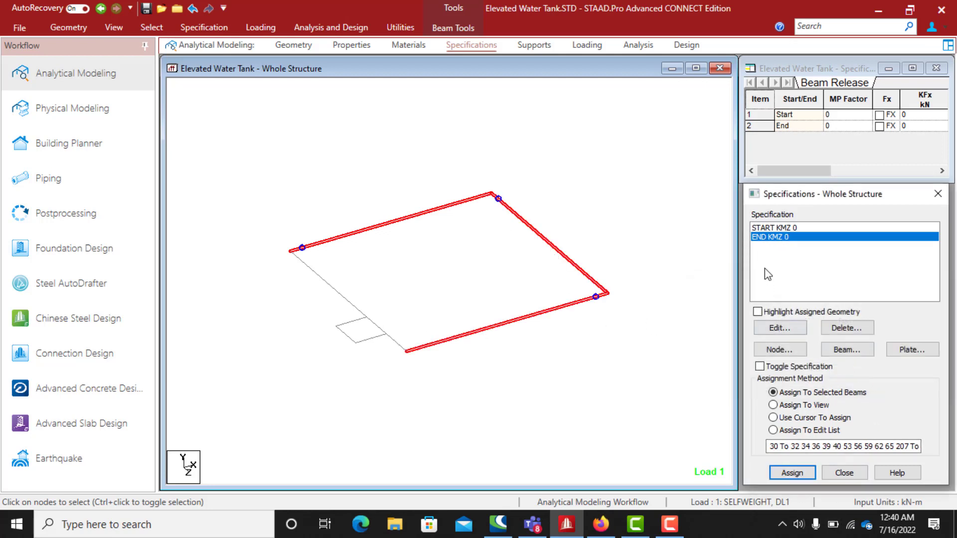
click(778, 228)
click(789, 473)
click(849, 372)
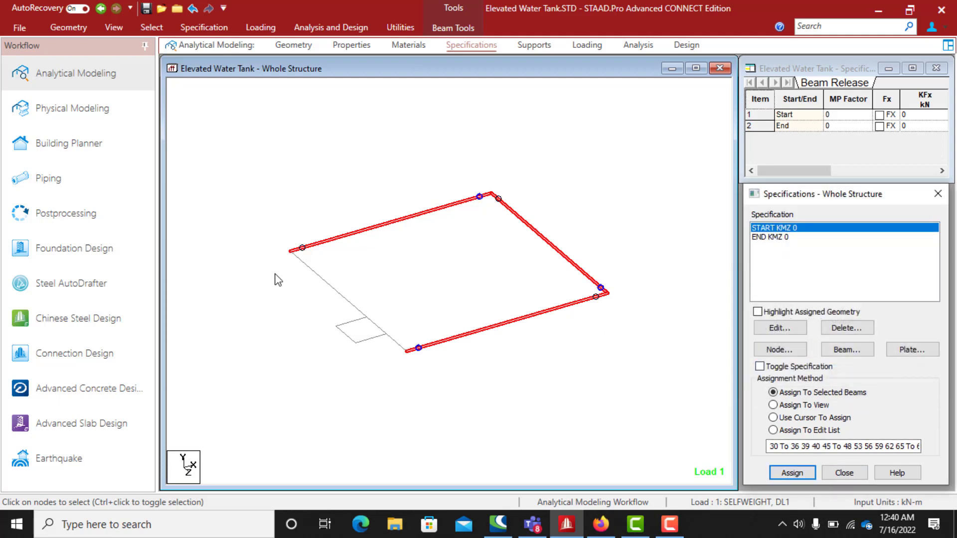
Step: Assign the START KMZ 0 release to the long segment of the frame's -X side at the -Z corner
click(307, 267)
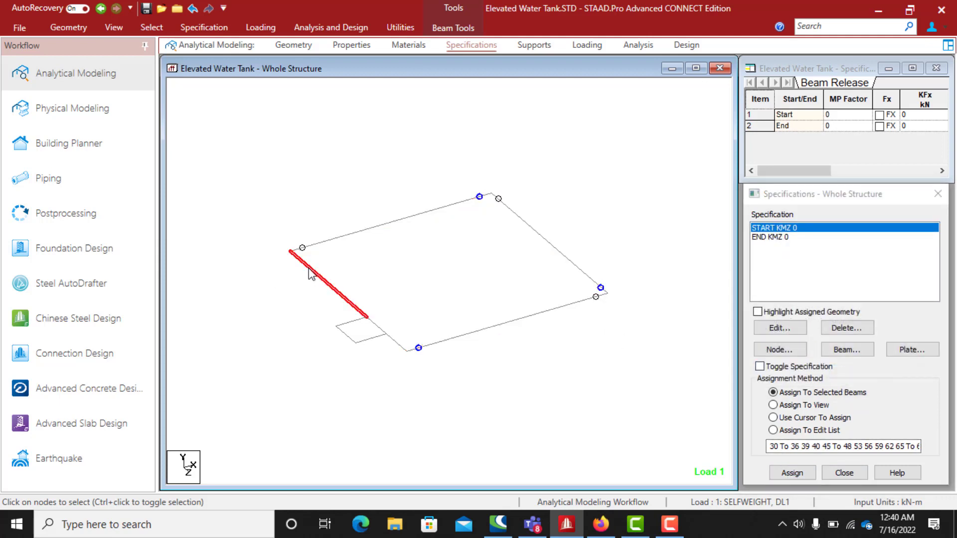
click(792, 472)
click(850, 375)
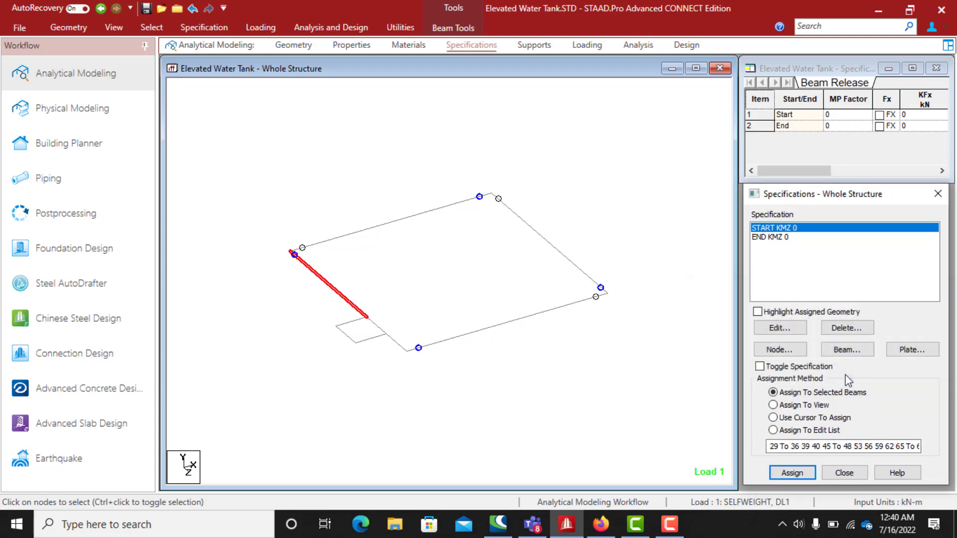
Step: Try START KMZ 0 on the short segment of the frame's -X side at the +Z corner, and assign END KMZ 0 to it instead
click(399, 346)
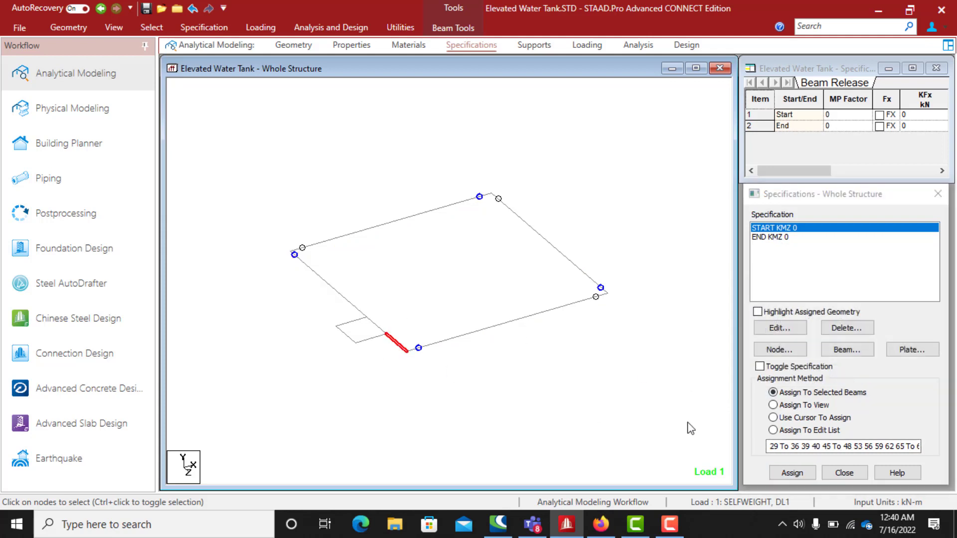
click(792, 473)
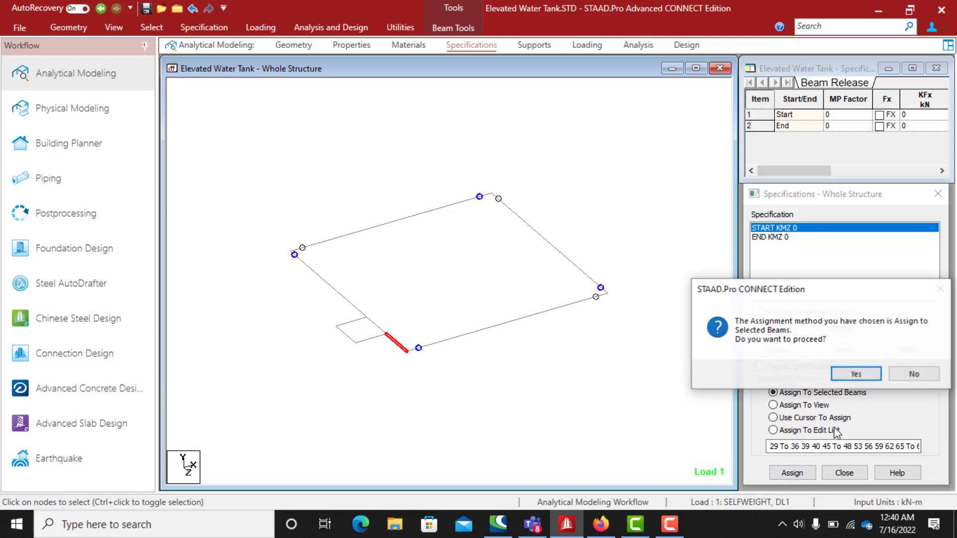
click(852, 375)
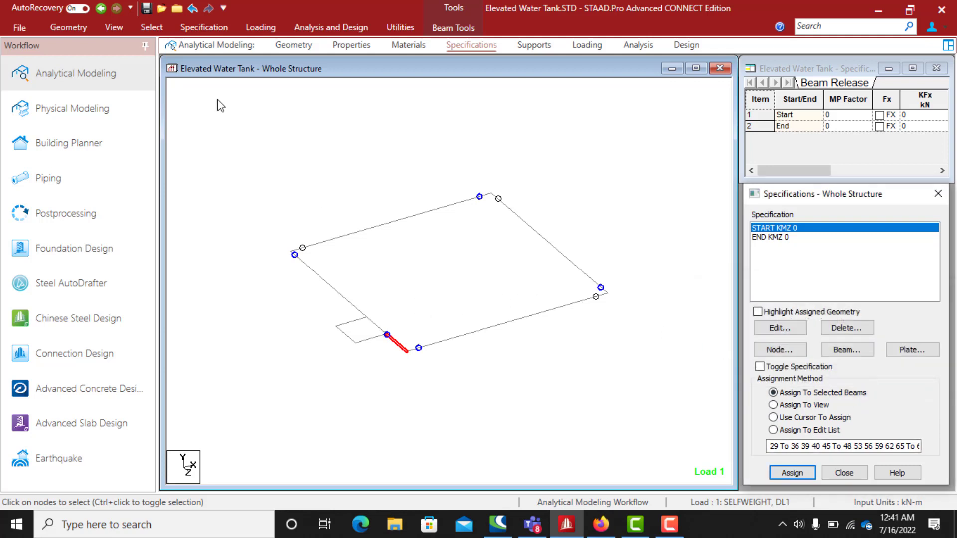
click(776, 239)
click(792, 473)
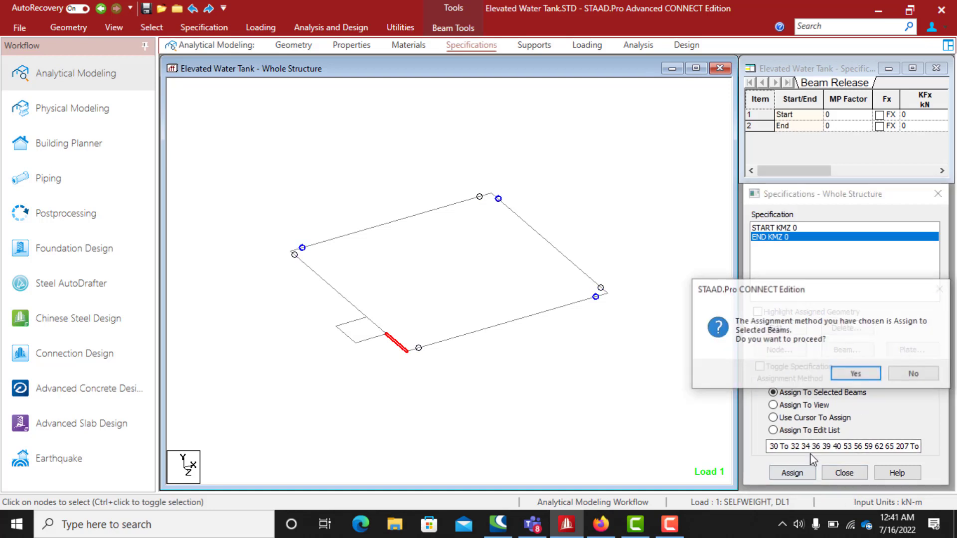
click(839, 375)
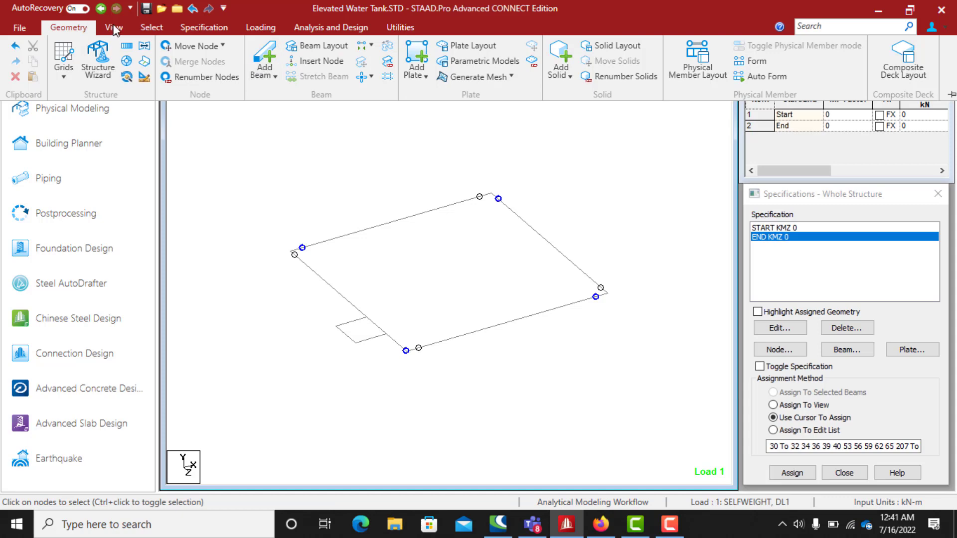
Step: Isolate all members at the lower side platform's floor level and show them in isometric view
click(114, 27)
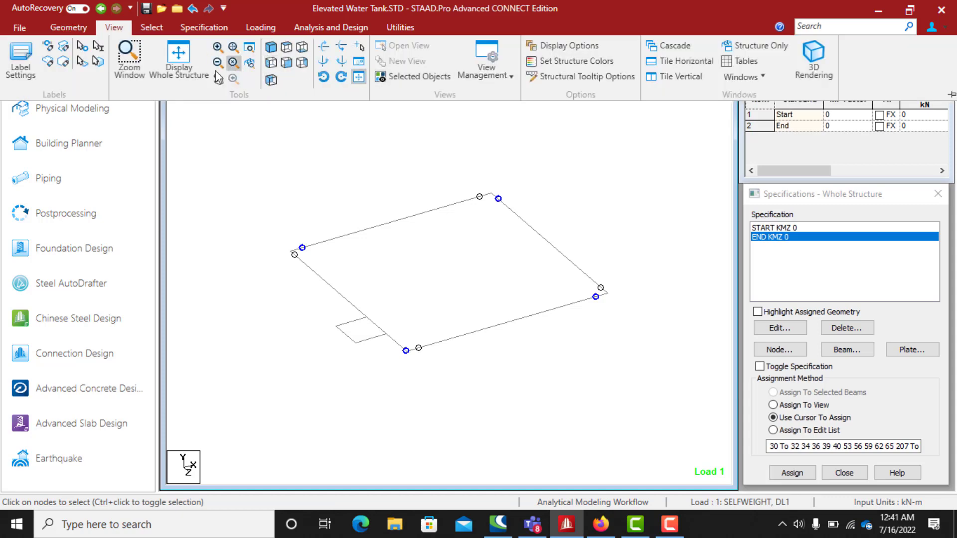
click(183, 60)
scroll(536, 258, down, 2)
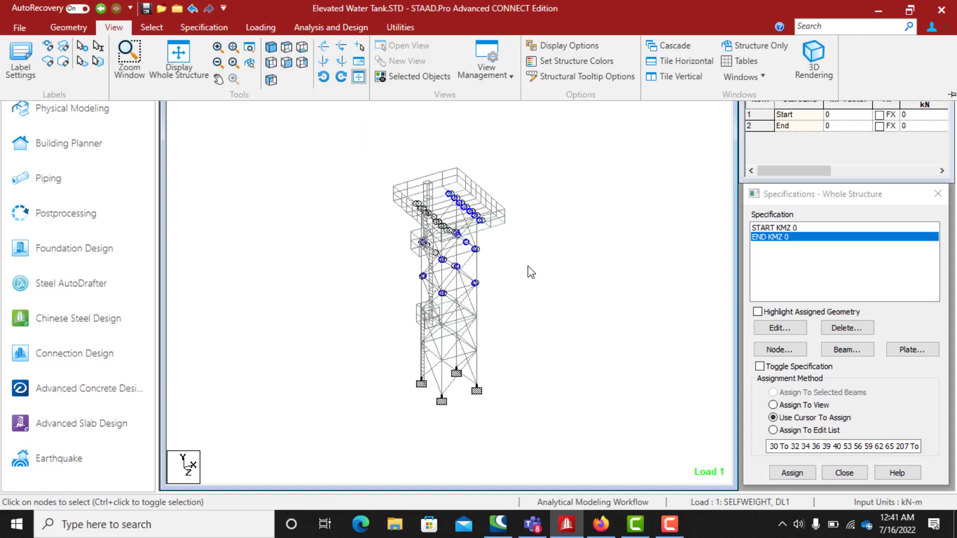
scroll(459, 349, up, 2)
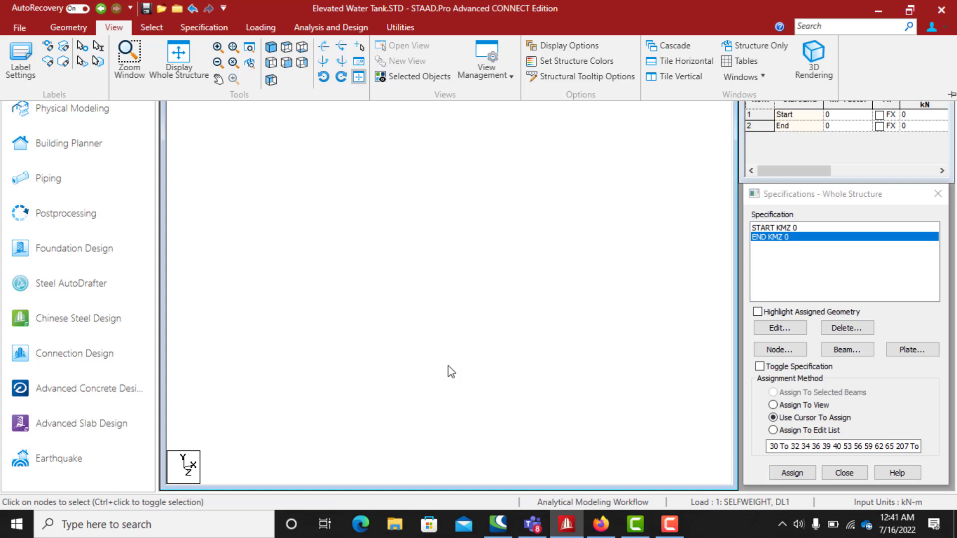
click(287, 63)
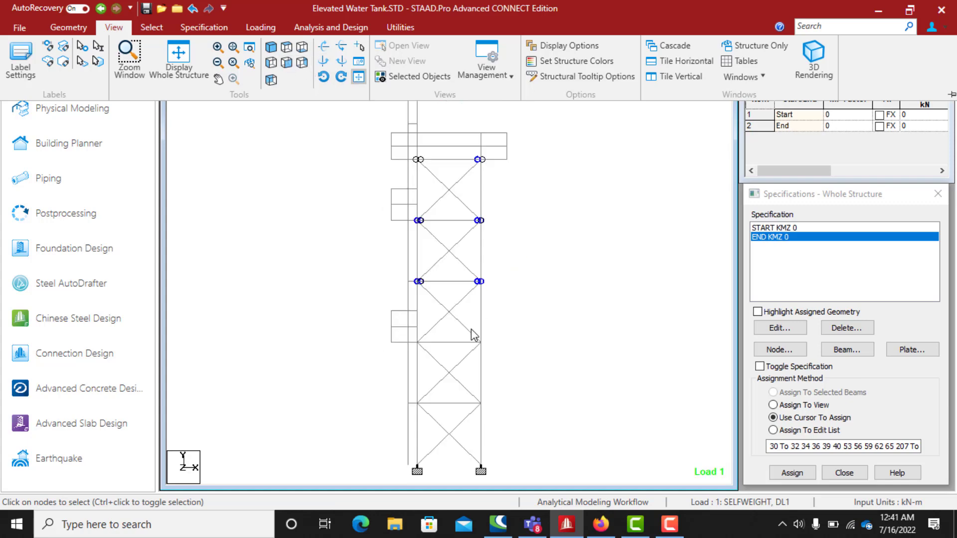
scroll(472, 336, down, 2)
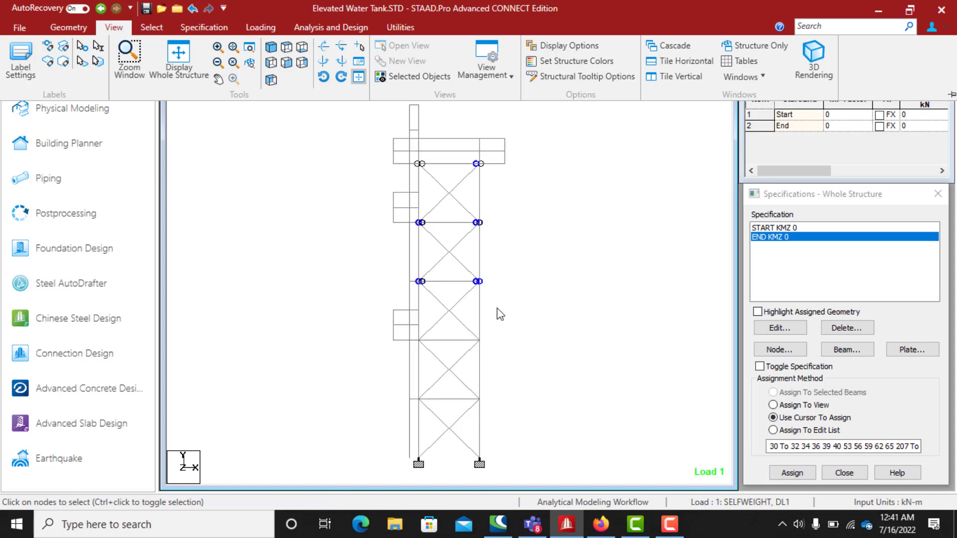
middle_drag(588, 433, 474, 331)
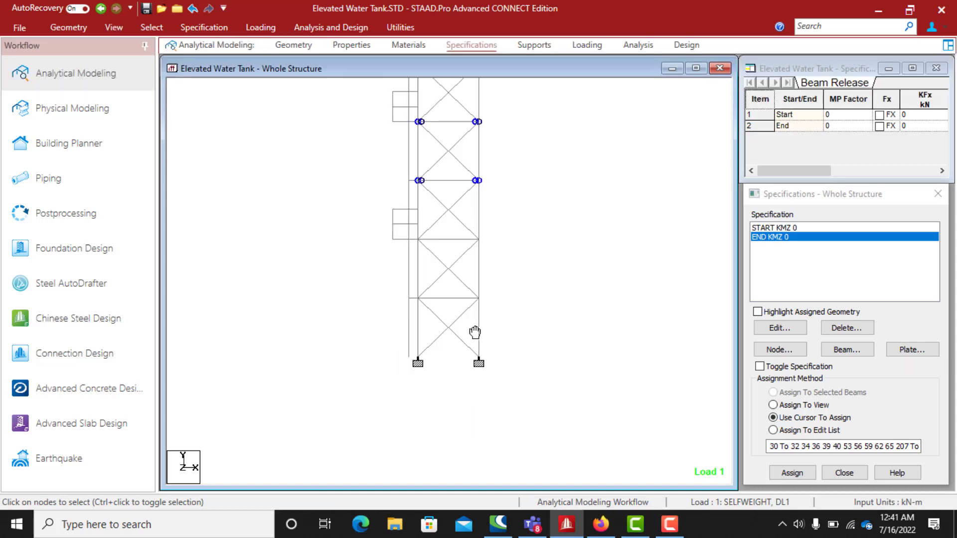
drag(493, 253, 388, 238)
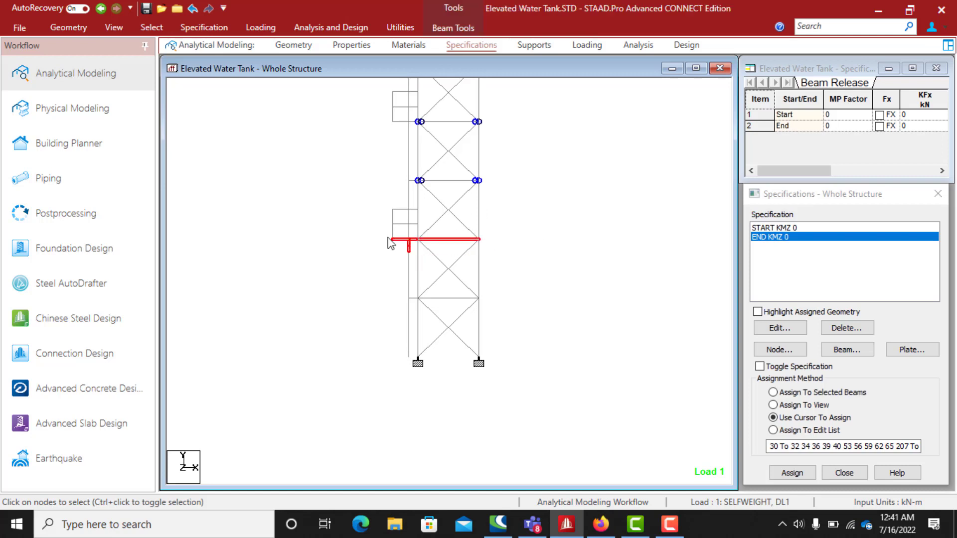
click(114, 27)
click(394, 76)
click(271, 47)
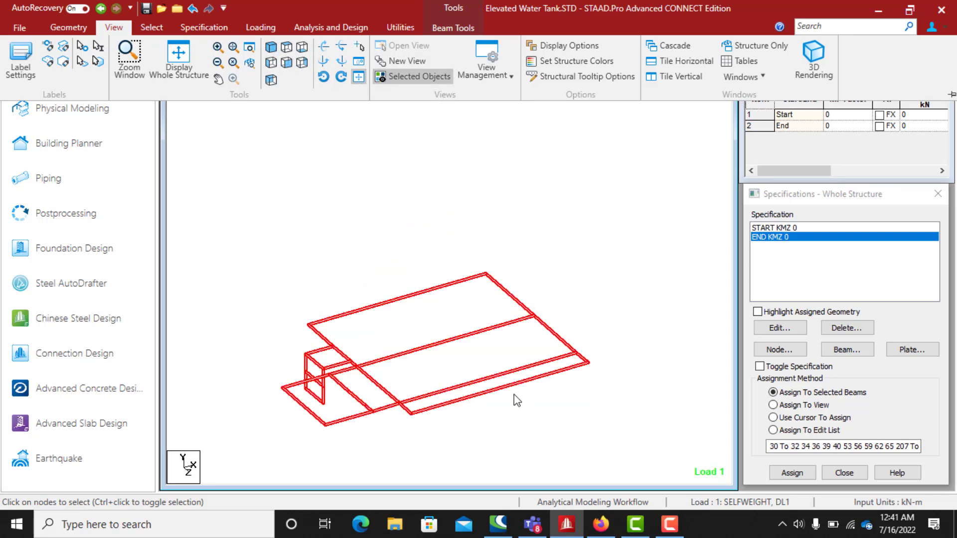
Step: Assign the END KMZ 0 release to the level's four long X-direction beams
click(494, 389)
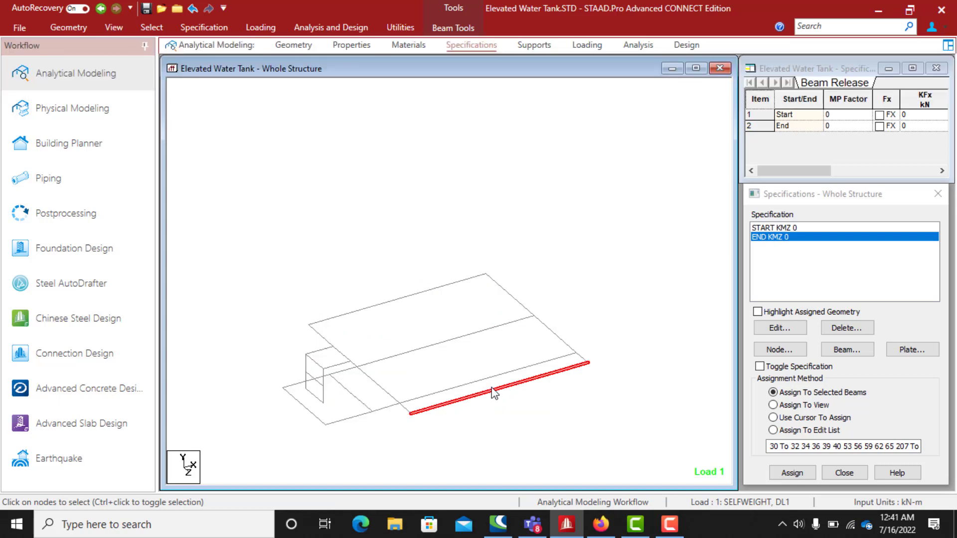
ctrl+click(480, 376)
ctrl+click(439, 343)
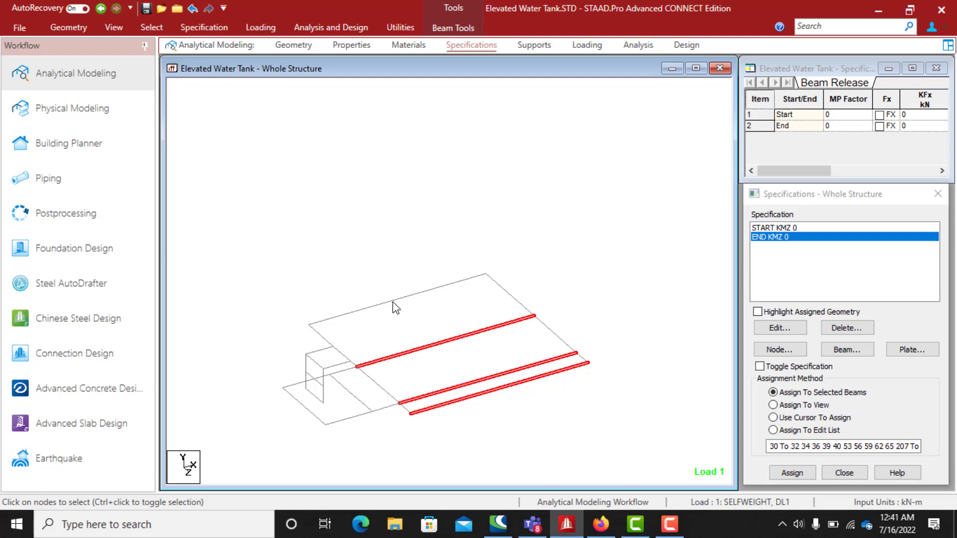
ctrl+click(393, 302)
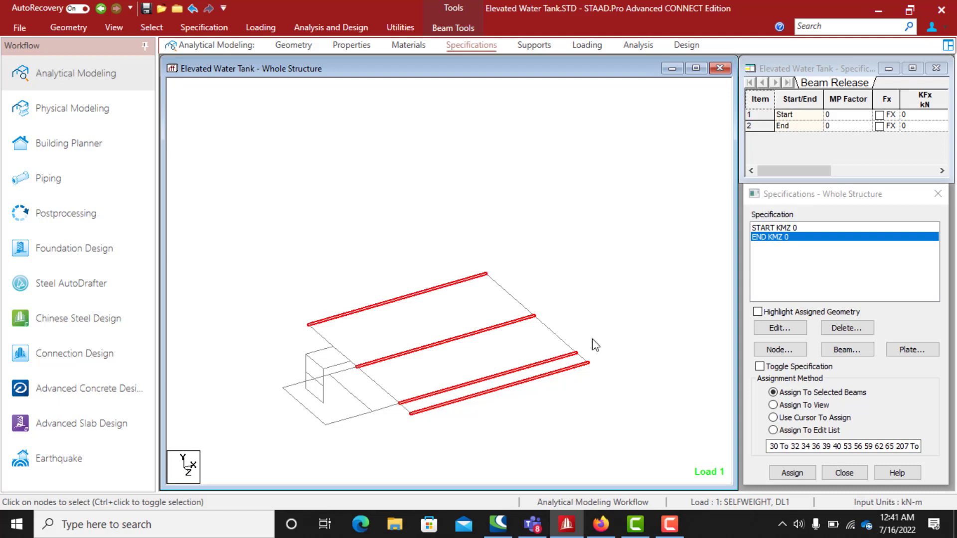
click(801, 473)
click(856, 375)
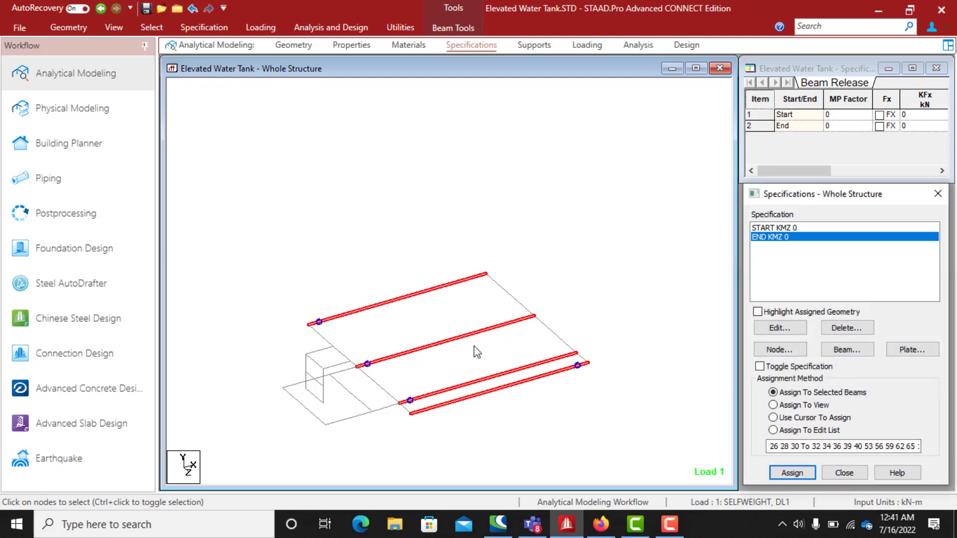
Step: Assign the START KMZ 0 release to the same four X-direction beams
click(771, 228)
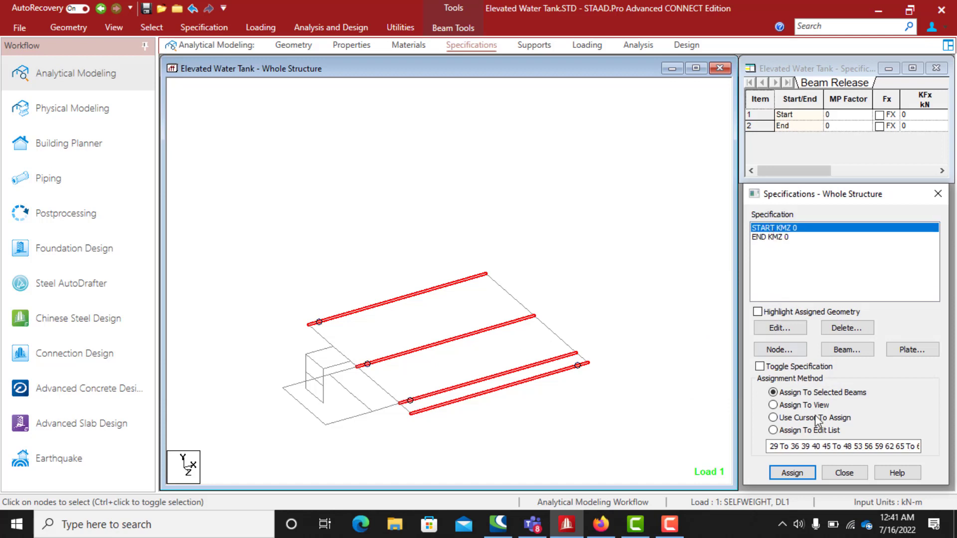
click(793, 472)
click(856, 375)
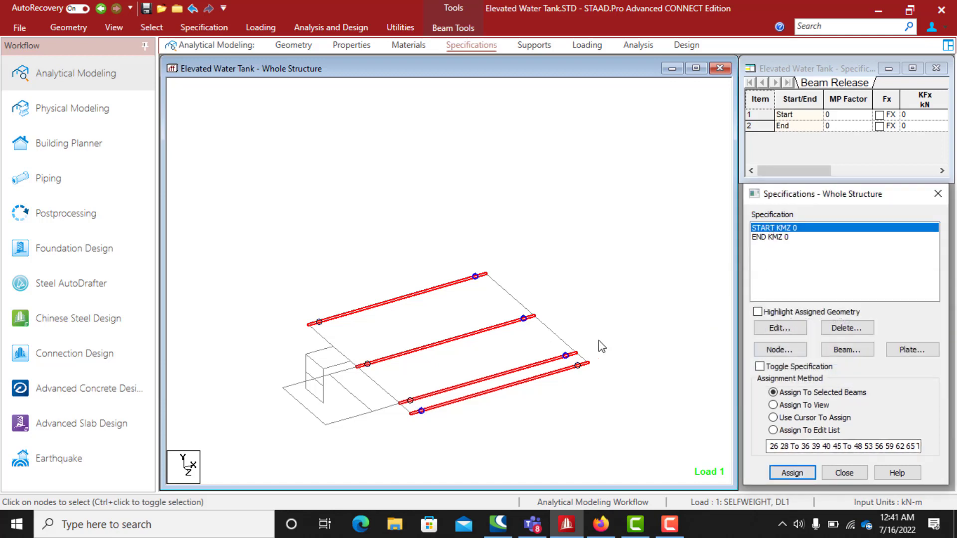
Step: Assign the START KMZ 0 release to the segment of the -X side at the -Z corner
click(321, 336)
click(792, 472)
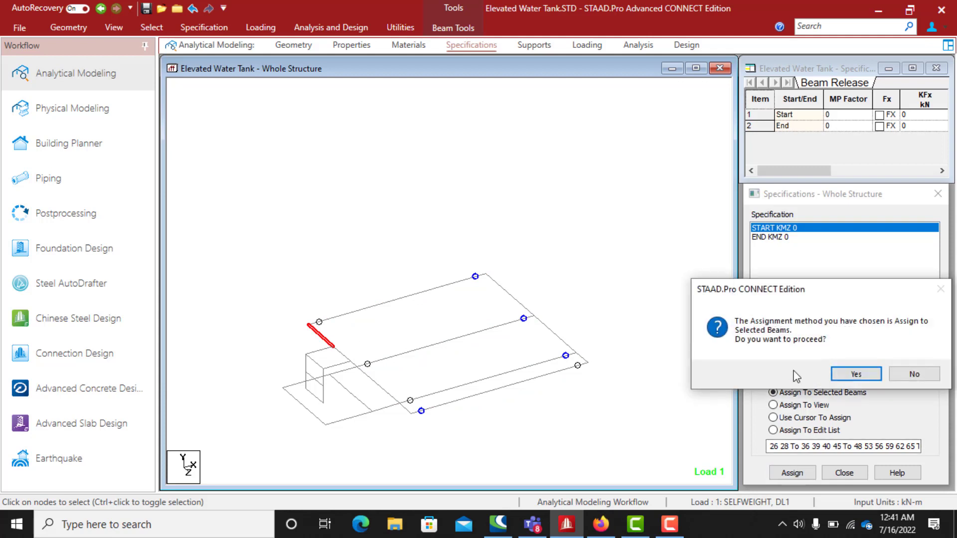
click(857, 374)
Step: Try START KMZ 0 on the +X side's segment at the -Z corner, undo it, and assign END KMZ 0 instead
click(497, 287)
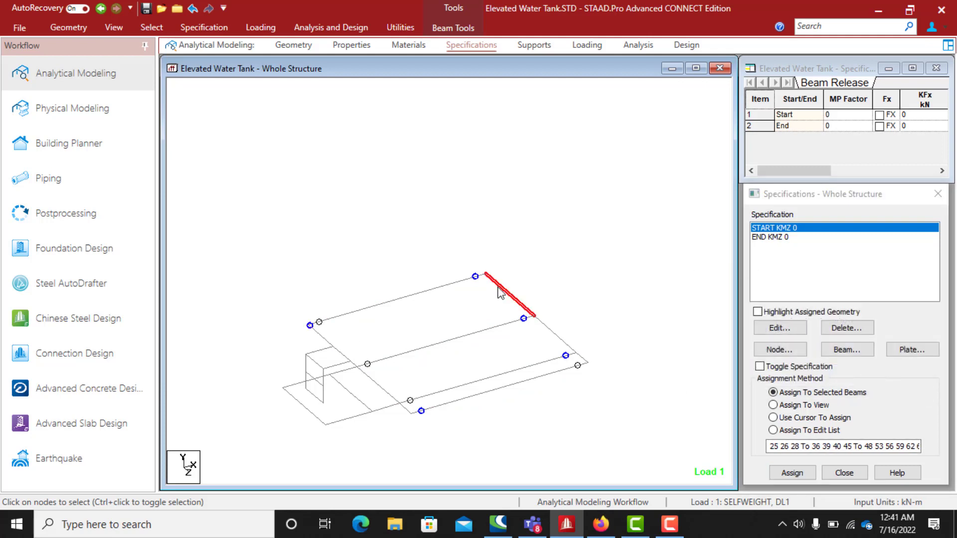
click(792, 473)
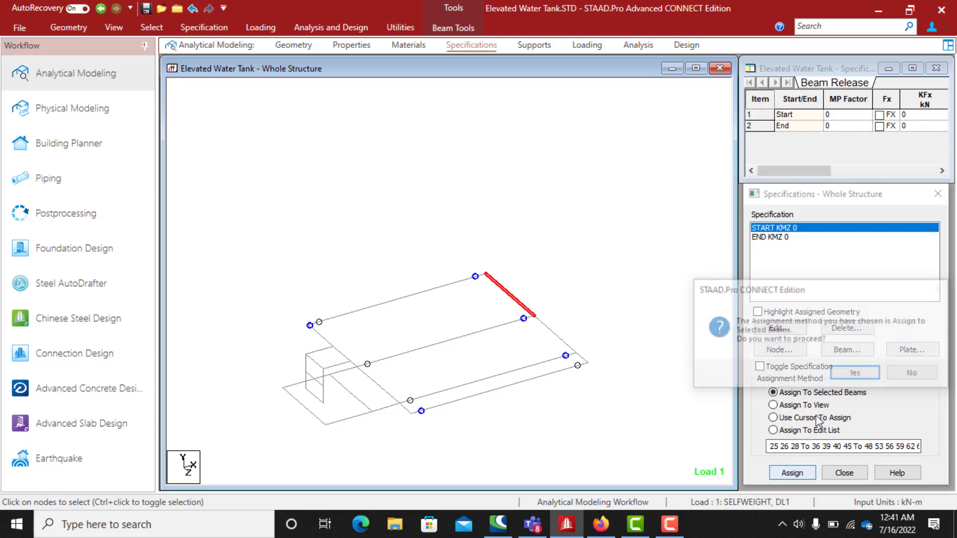
click(858, 373)
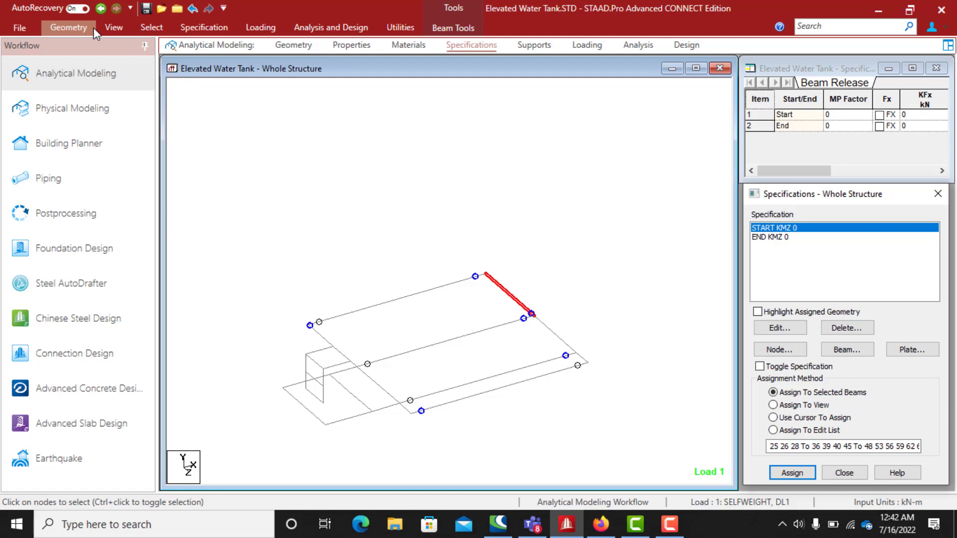
click(193, 9)
click(785, 237)
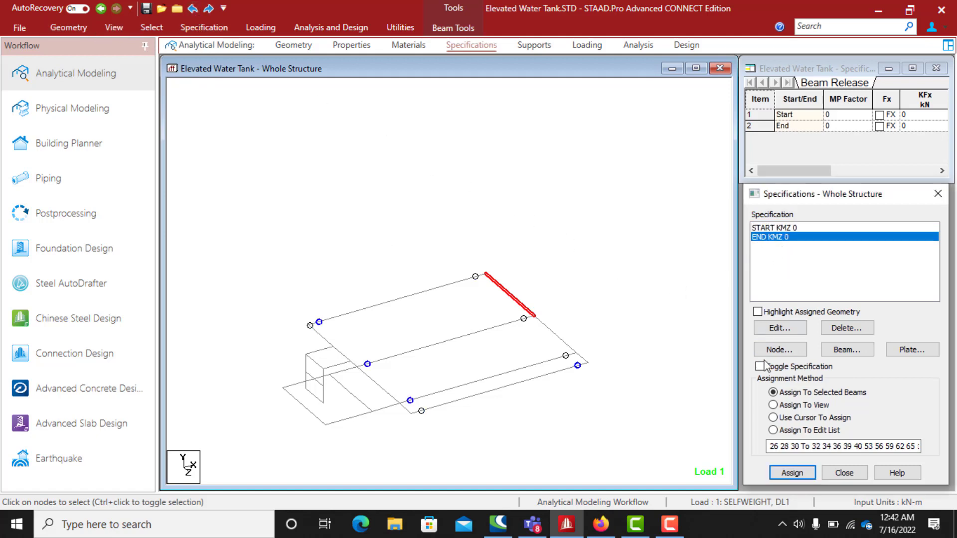
click(791, 471)
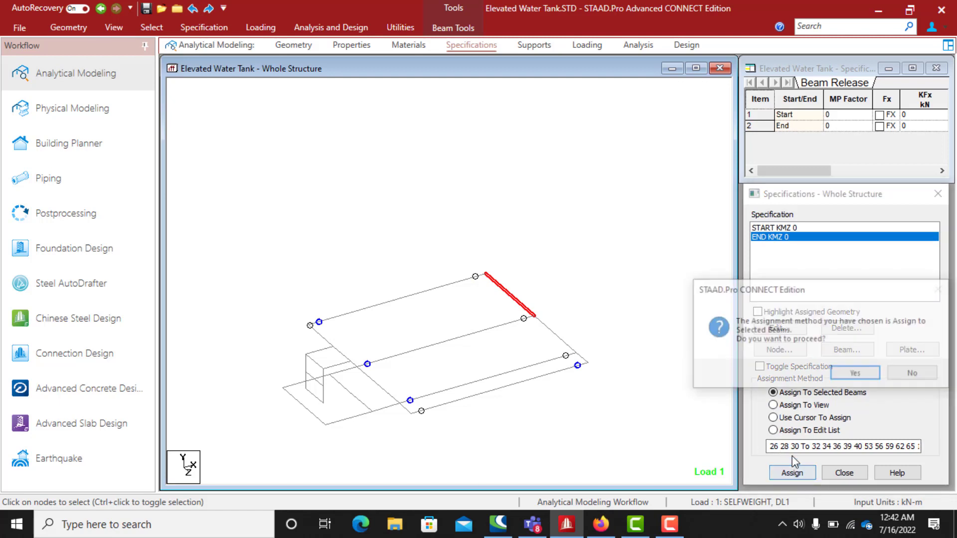
click(852, 374)
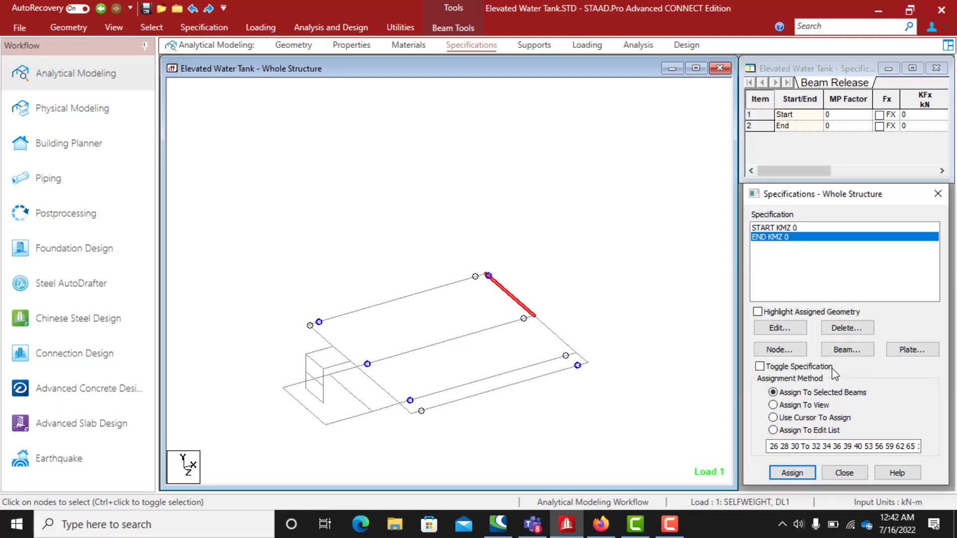
Step: Assign the START KMZ 0 release to the short segment of the +X side at the +Z corner
click(584, 360)
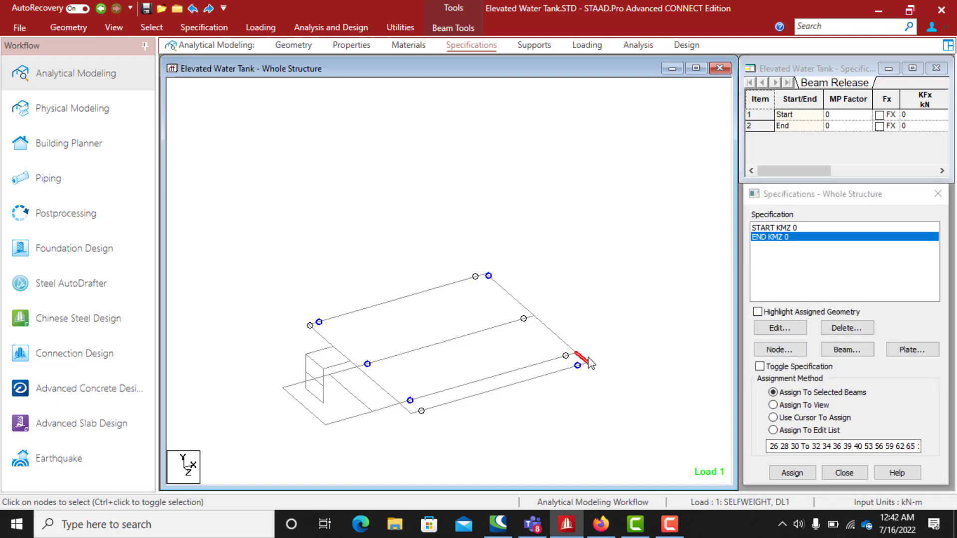
click(779, 228)
click(797, 477)
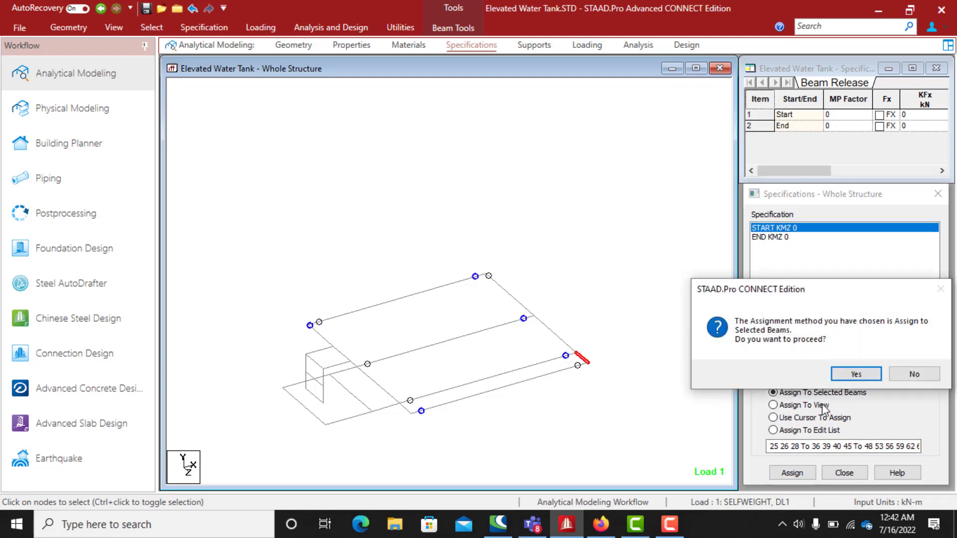
click(844, 374)
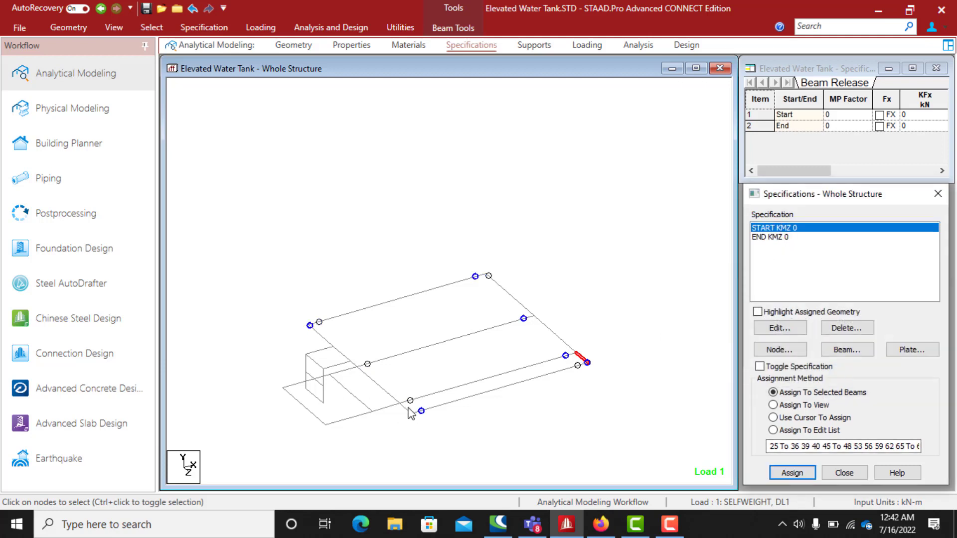
Step: Try START KMZ 0 on the -X side's short segment at this level's +Z corner, and assign END KMZ 0 to it instead
click(405, 409)
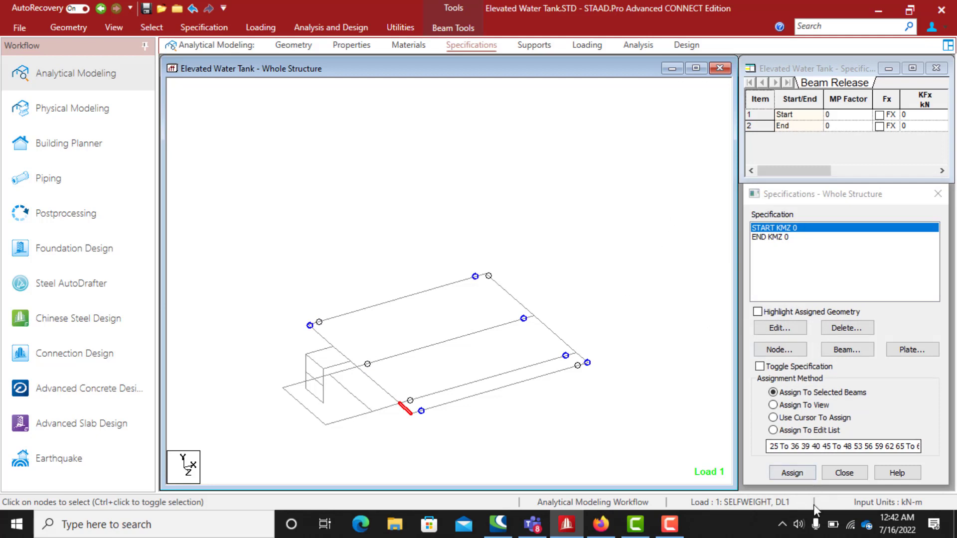
click(799, 473)
click(849, 376)
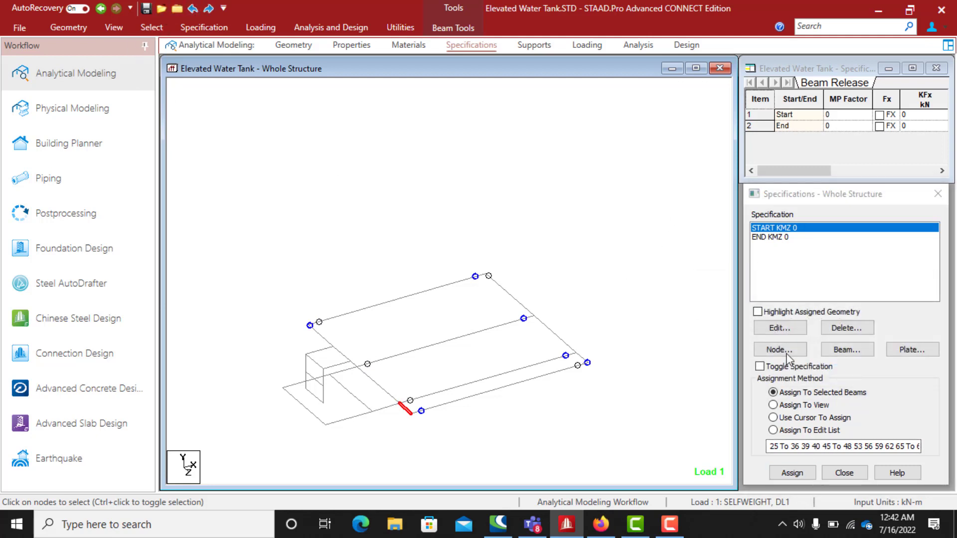
click(775, 238)
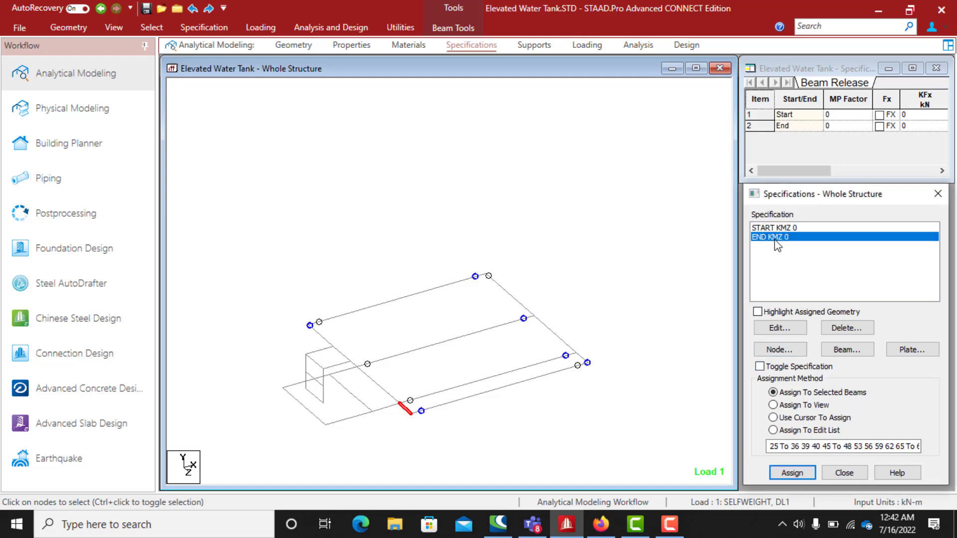
click(792, 471)
click(837, 374)
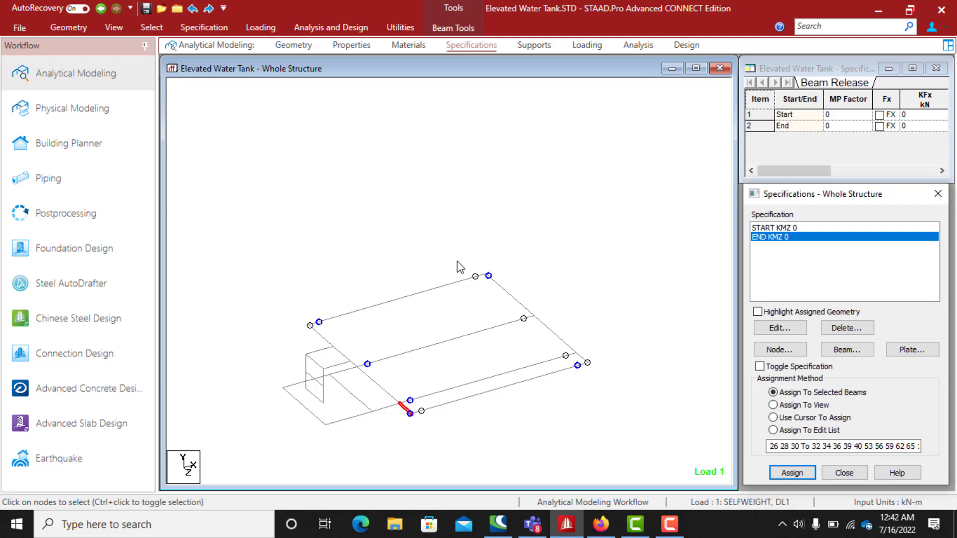
Step: Isolate the members of the lowest horizontal frame above the supports and show them in isometric view
click(113, 29)
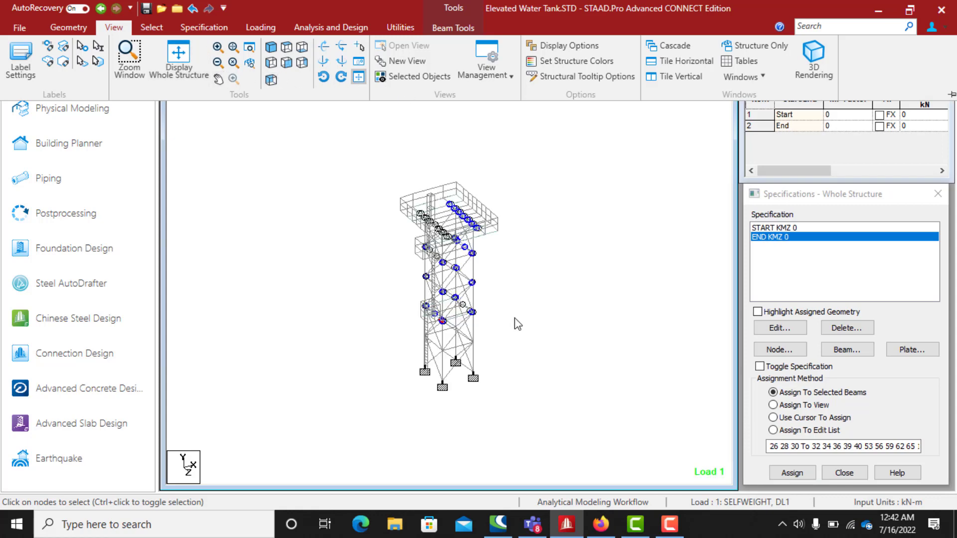
scroll(480, 344, up, 1)
click(588, 451)
middle_drag(588, 451, 479, 299)
scroll(449, 278, up, 2)
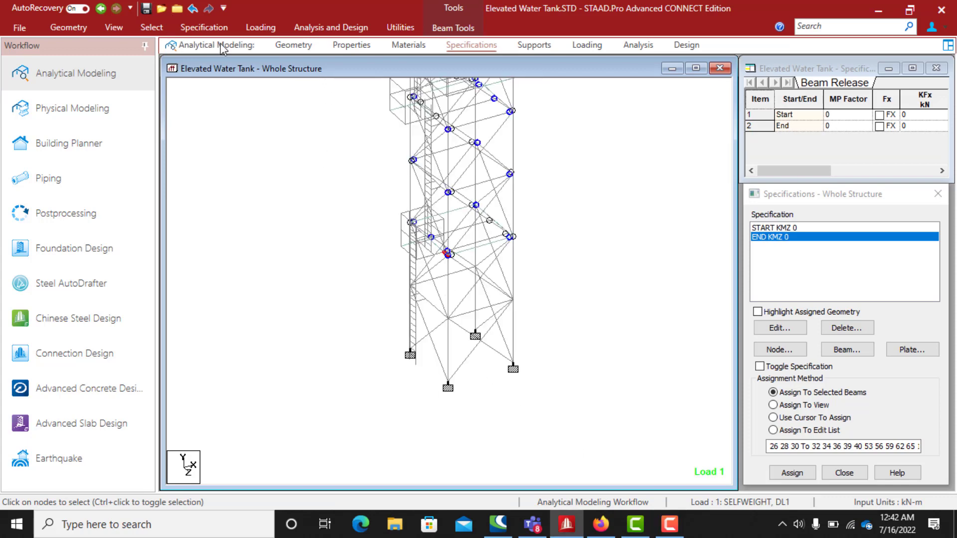
click(116, 28)
click(286, 62)
click(509, 332)
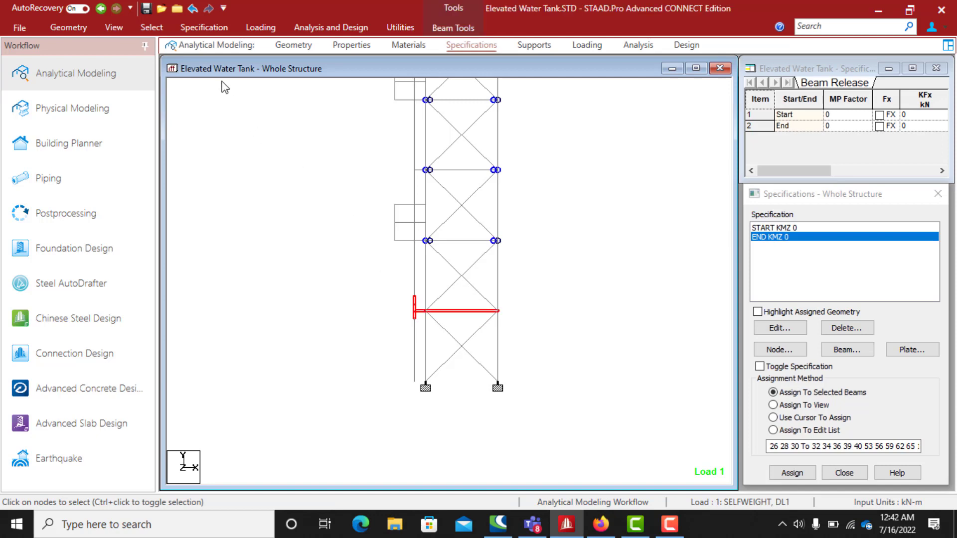
click(114, 27)
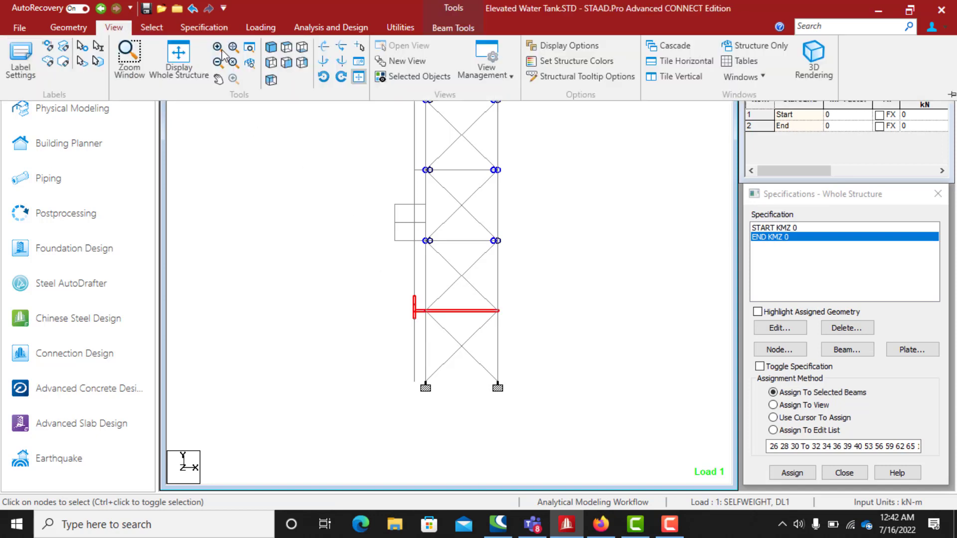
click(413, 76)
click(271, 46)
scroll(443, 309, up, 2)
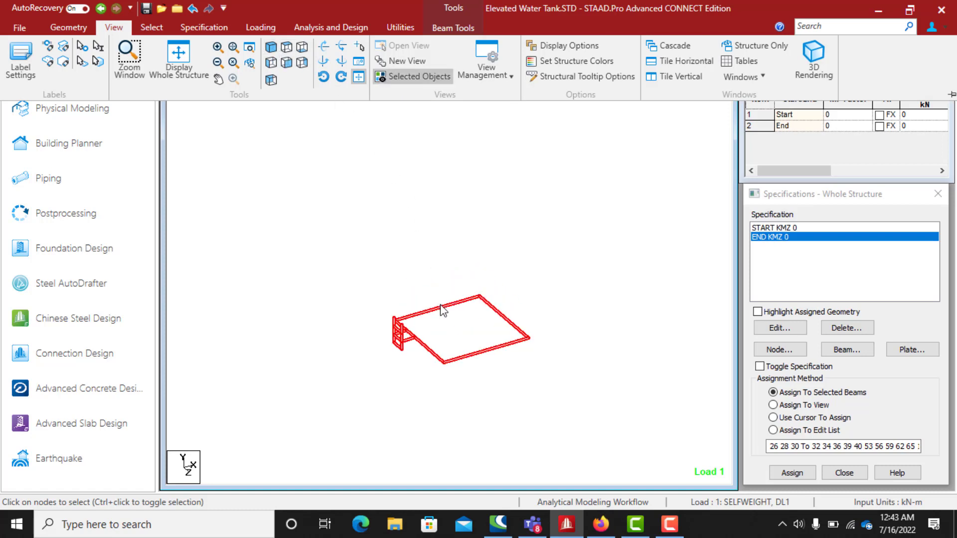
Step: Assign the END KMZ 0 release to the lowest frame's three unsegmented sides: +Z, -Z and +X
click(553, 426)
scroll(466, 329, up, 3)
middle_drag(468, 344, 475, 314)
scroll(447, 352, up, 2)
scroll(448, 352, up, 1)
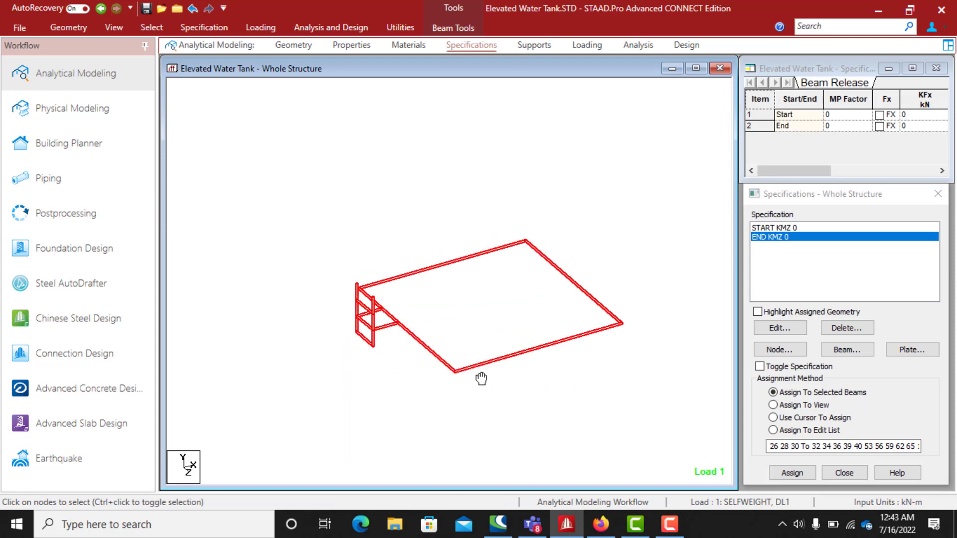
click(505, 360)
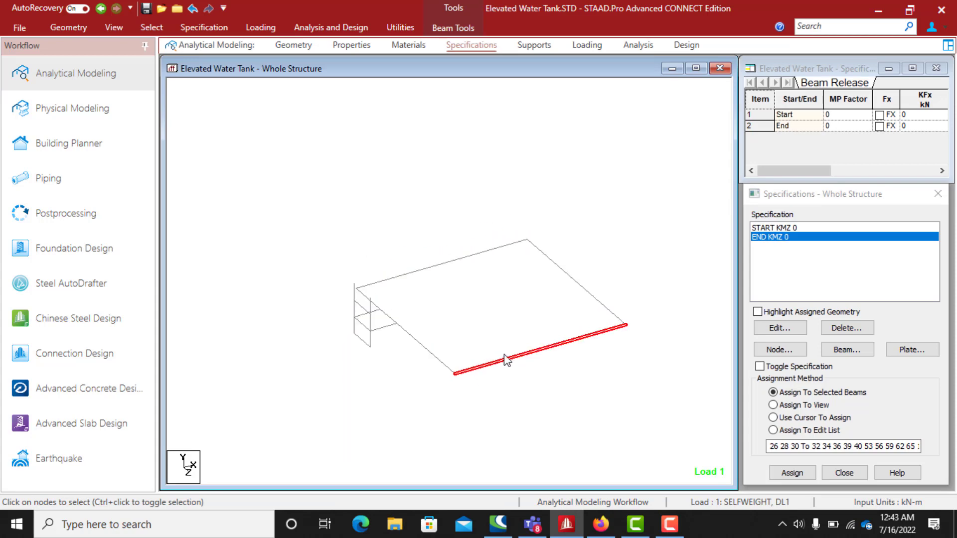
ctrl+click(449, 263)
ctrl+click(574, 284)
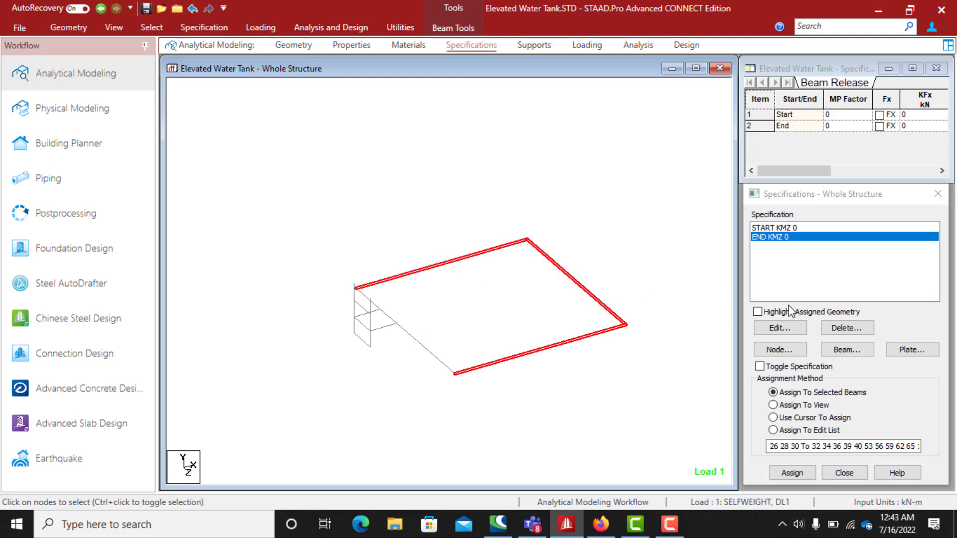
click(790, 474)
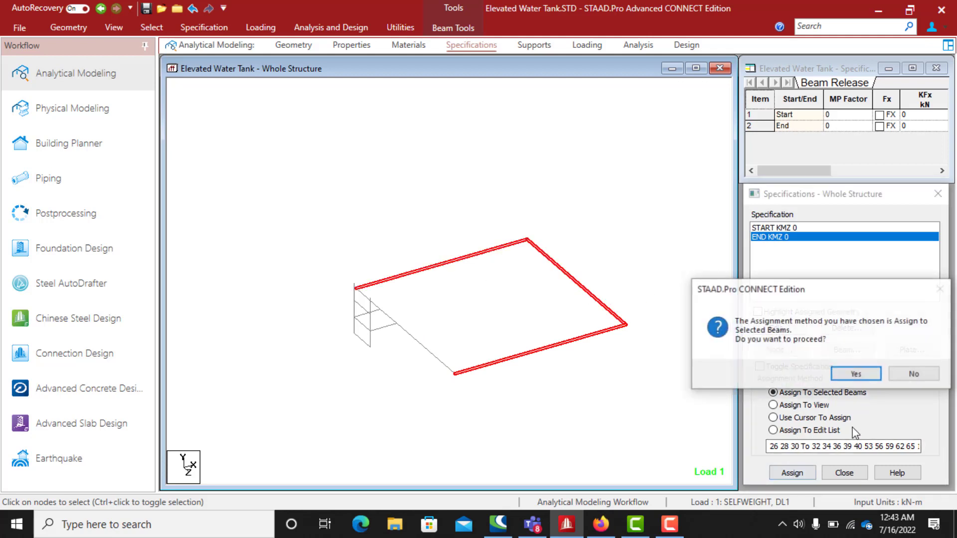
click(844, 375)
Step: Assign the START KMZ 0 release to the same three selected sides of the lowest frame
click(773, 229)
click(792, 473)
click(863, 375)
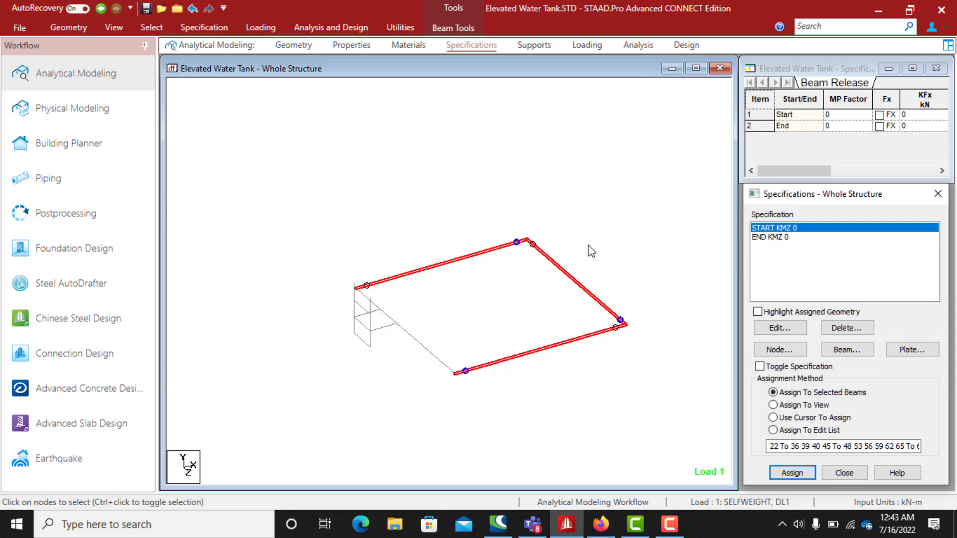
Step: Try START KMZ 0 on the -X side's segment at the lowest frame's +Z corner, undo it, and assign END KMZ 0 instead
click(432, 356)
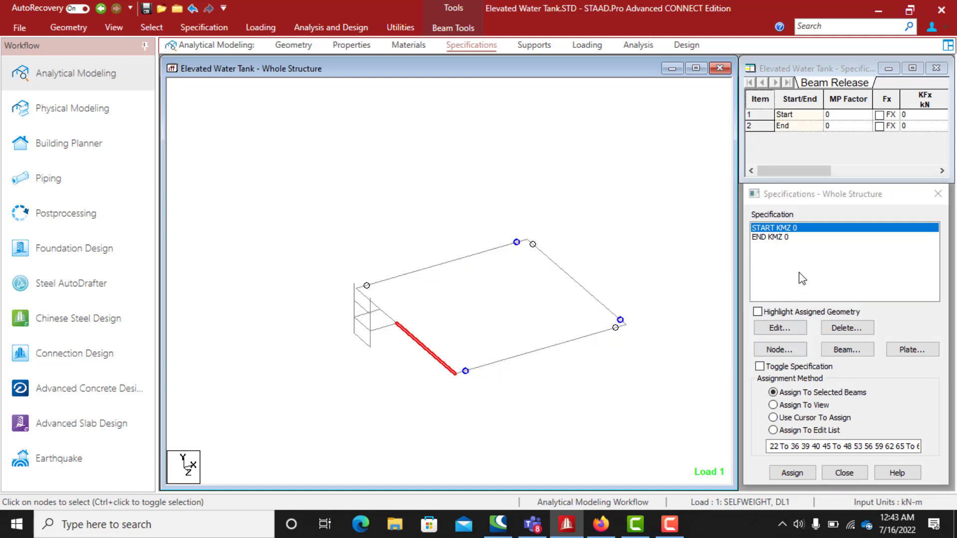
click(793, 473)
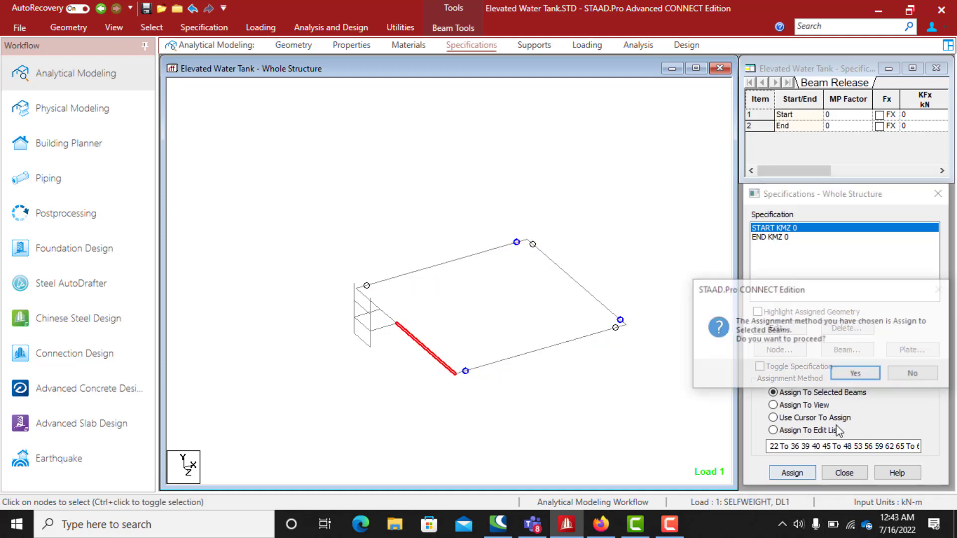
click(857, 377)
click(193, 9)
click(779, 238)
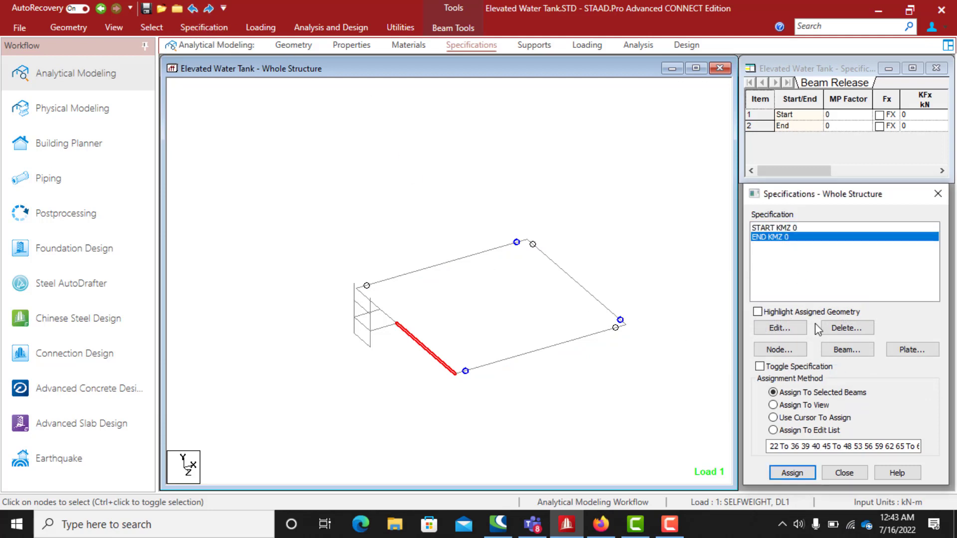
click(793, 473)
click(852, 381)
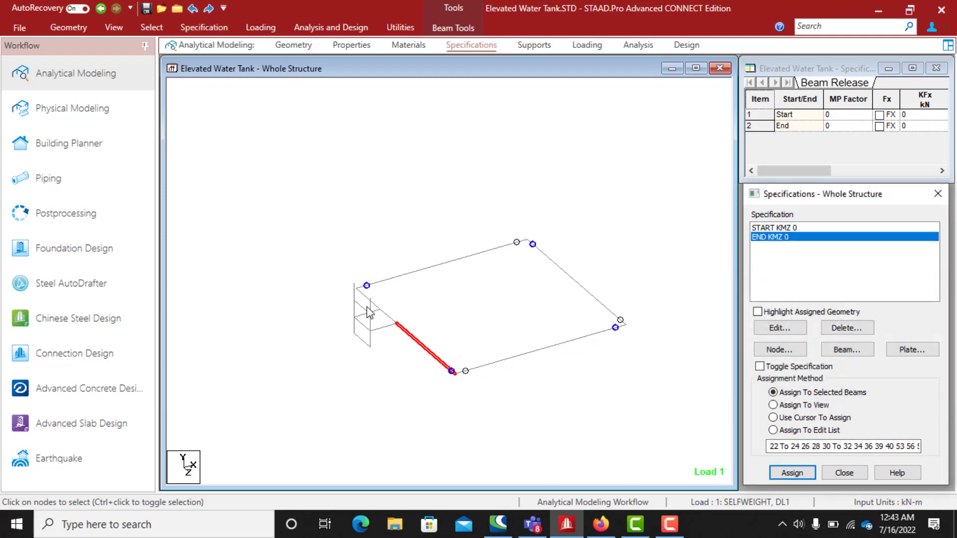
Step: Assign the START KMZ 0 release to the -X side's short segment at the lowest frame's -Z corner and clear the selection
click(364, 297)
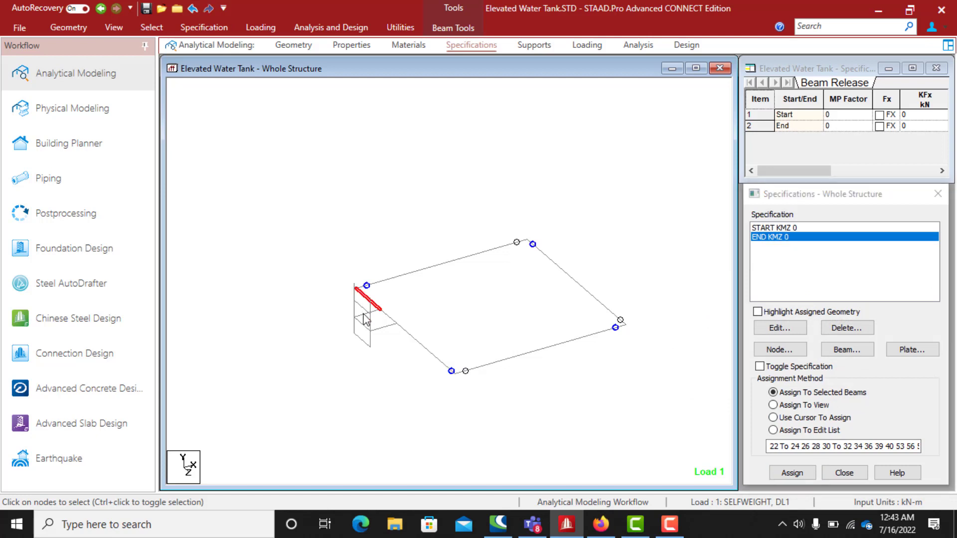
click(756, 227)
click(794, 472)
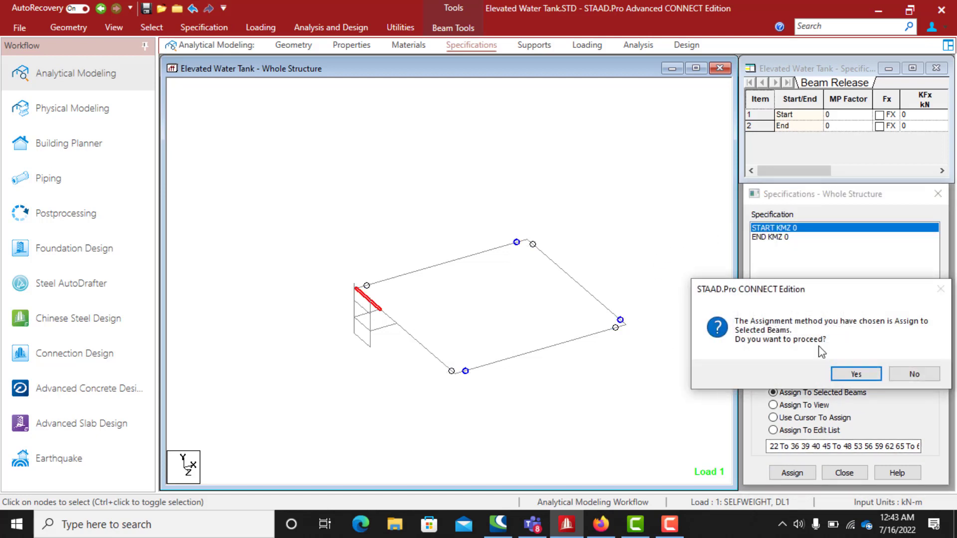
click(856, 375)
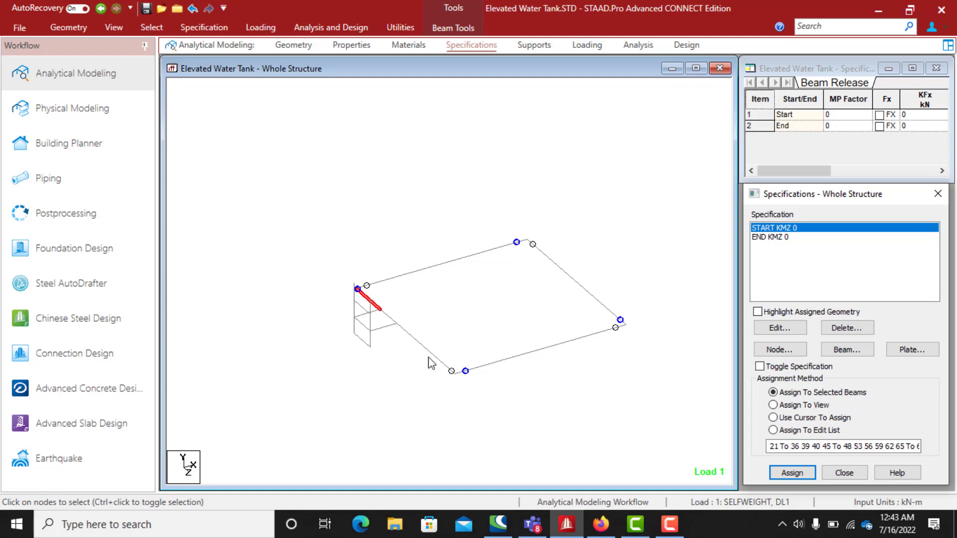
click(460, 298)
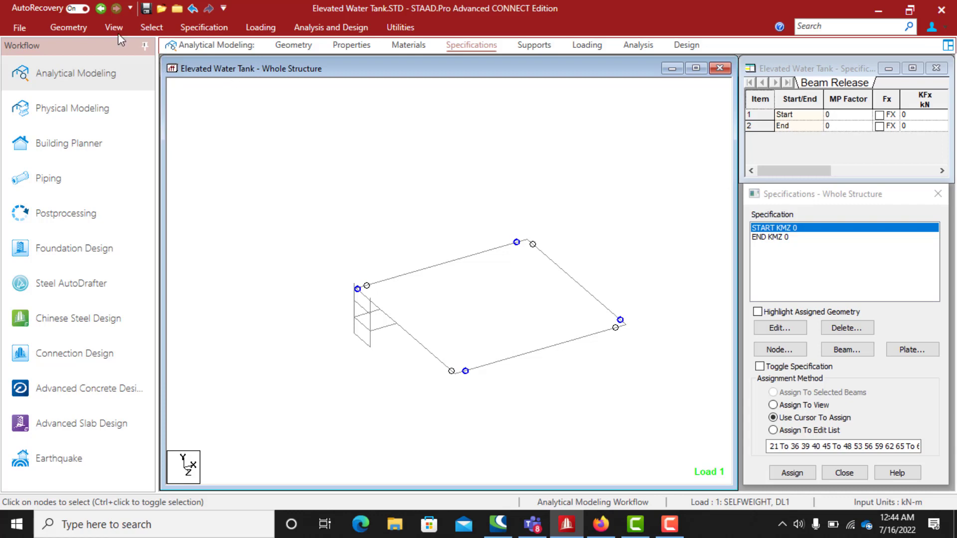
Step: Display the whole structure again and review the release symbols across all tower levels
click(91, 31)
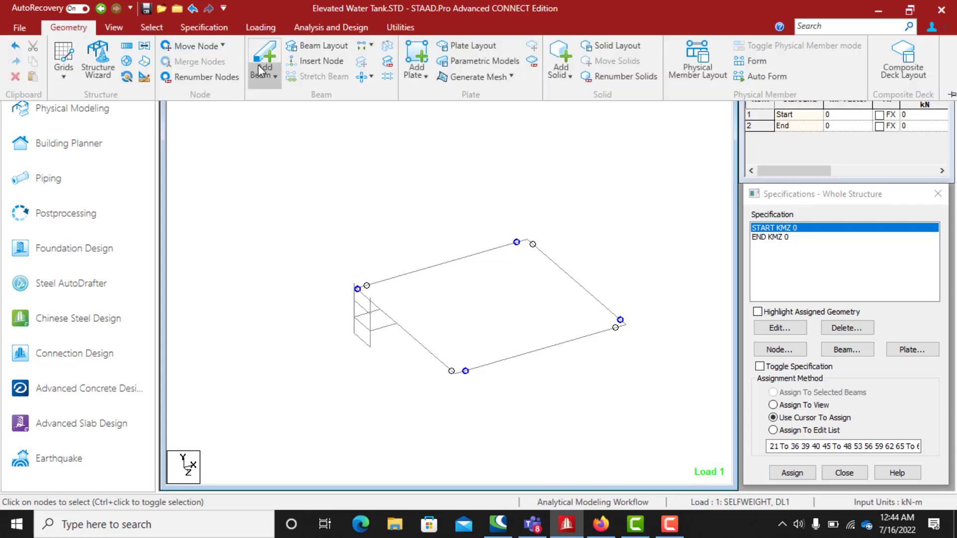
click(115, 27)
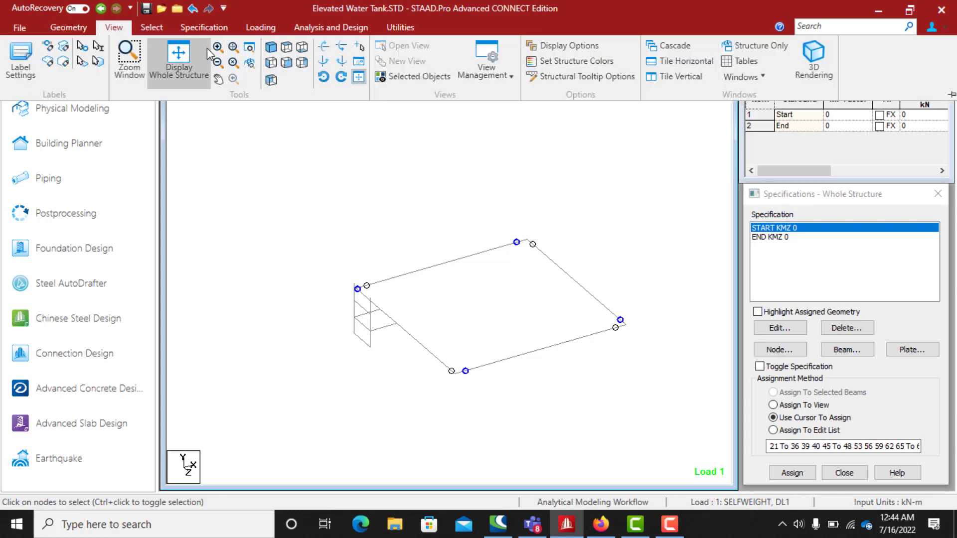
click(175, 58)
middle_drag(533, 257, 491, 327)
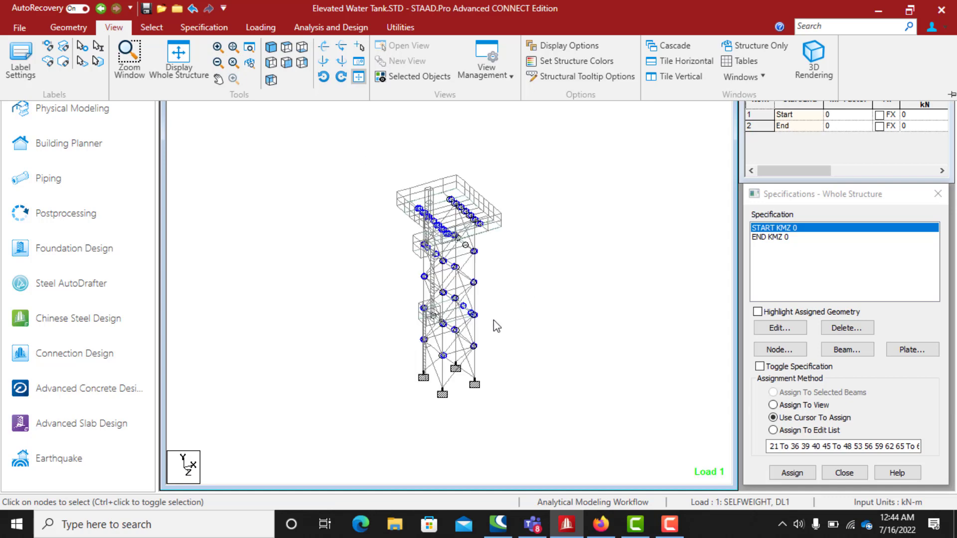
middle_drag(523, 297, 482, 295)
scroll(482, 287, down, 2)
scroll(447, 313, up, 2)
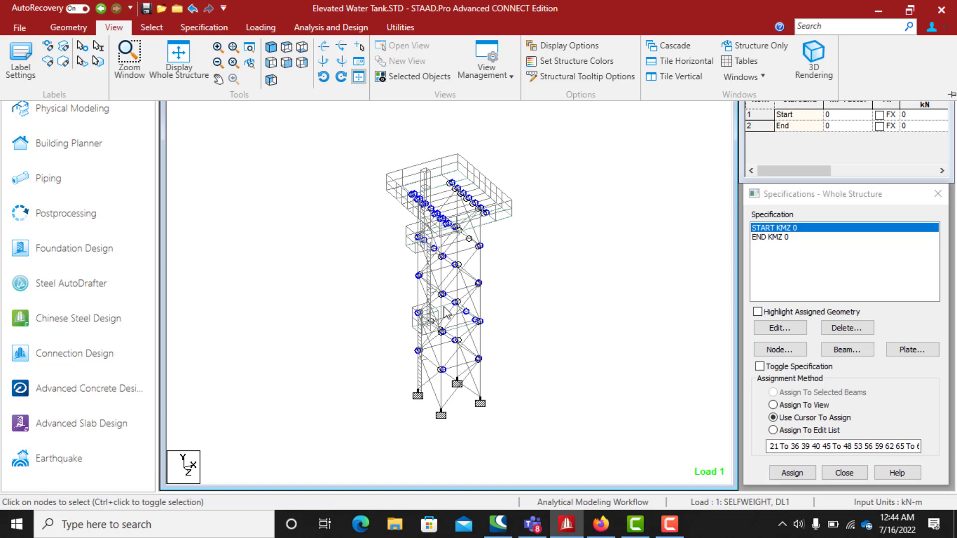